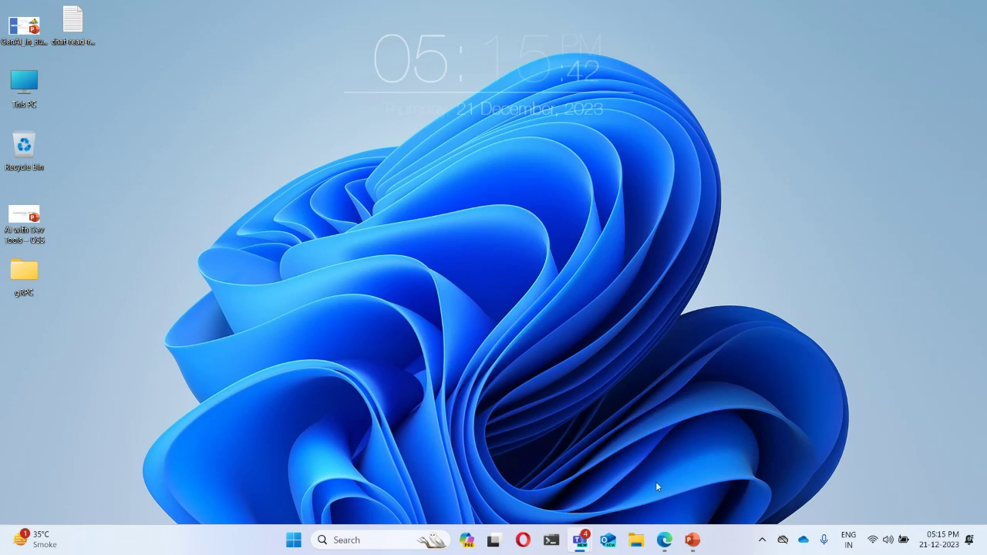
# Switch to the Azure portal in Edge and create a resource group named SampleGroup in East US under the MSDN Platforms subscription.
pyautogui.click(664, 540)
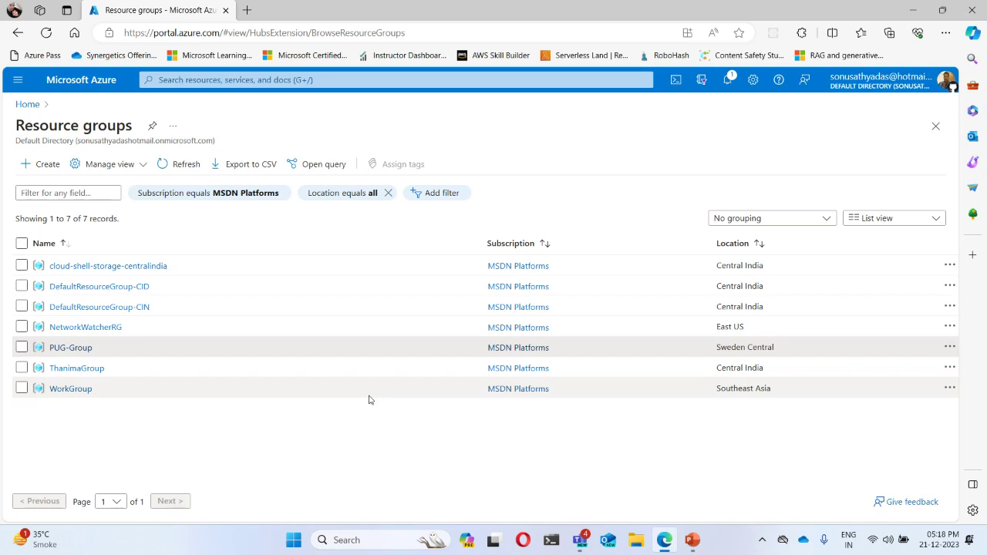
pyautogui.click(43, 167)
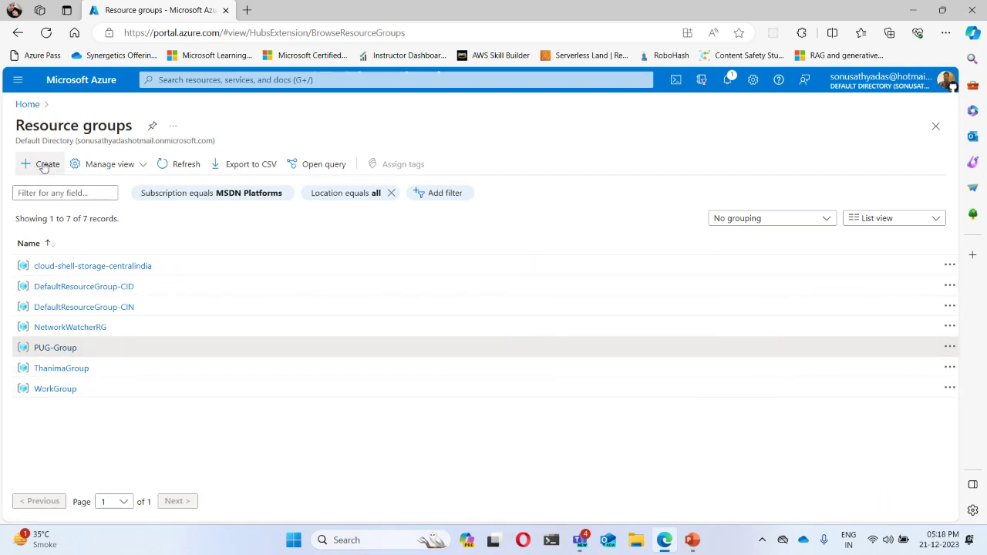
pyautogui.click(184, 293)
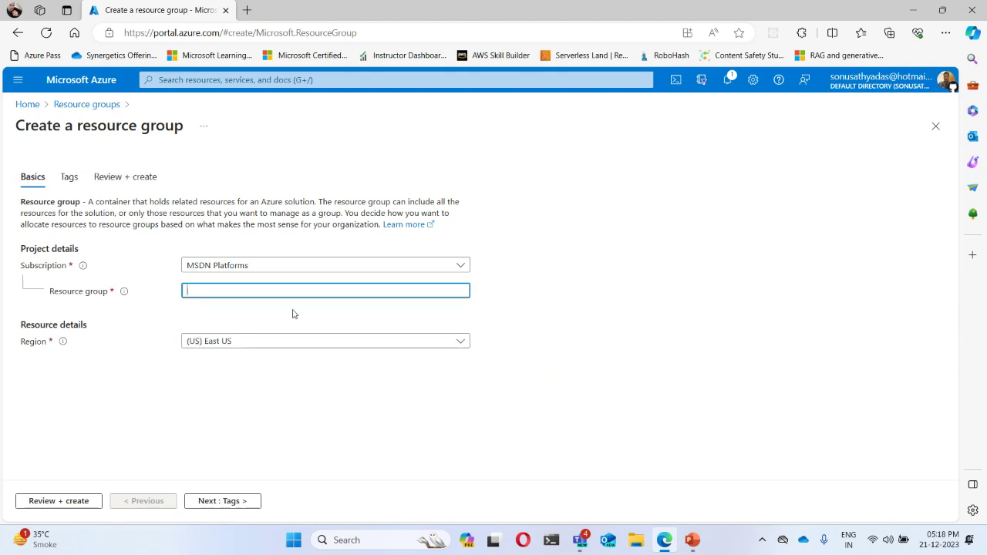
pyautogui.write('SampleGroup')
pyautogui.click(88, 502)
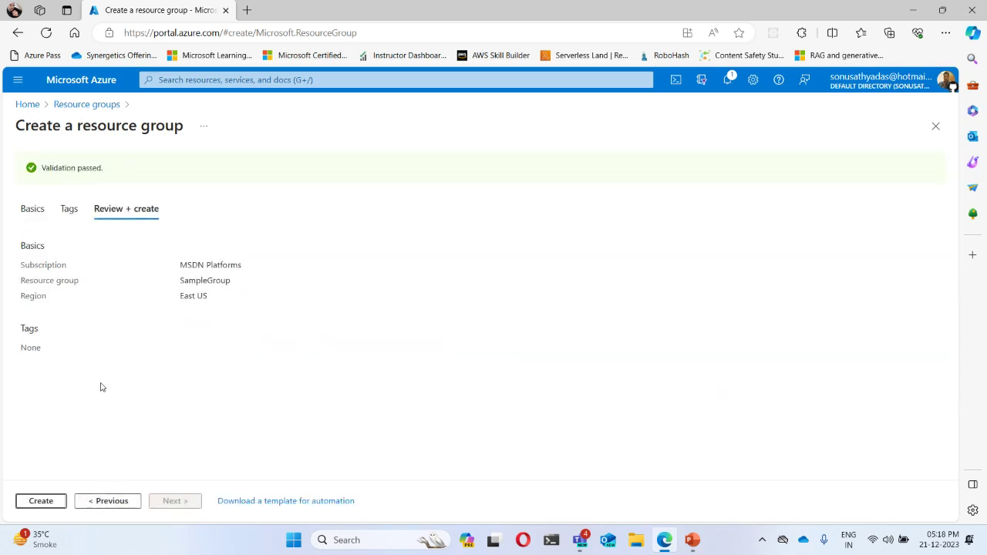
pyautogui.click(41, 501)
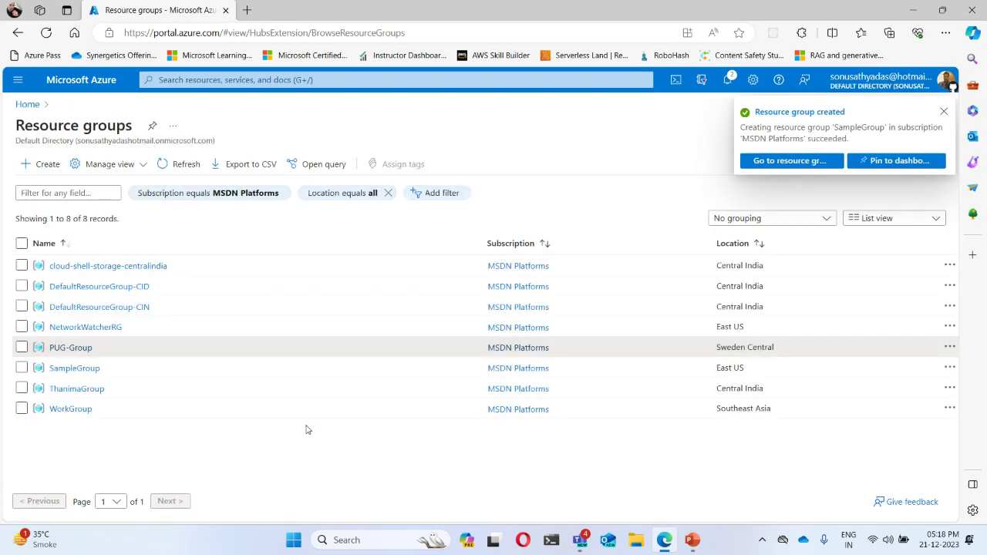
# From within SampleGroup, find Microsoft's Azure OpenAI service in the Marketplace by searching for "openai" and start creating it.
pyautogui.click(71, 368)
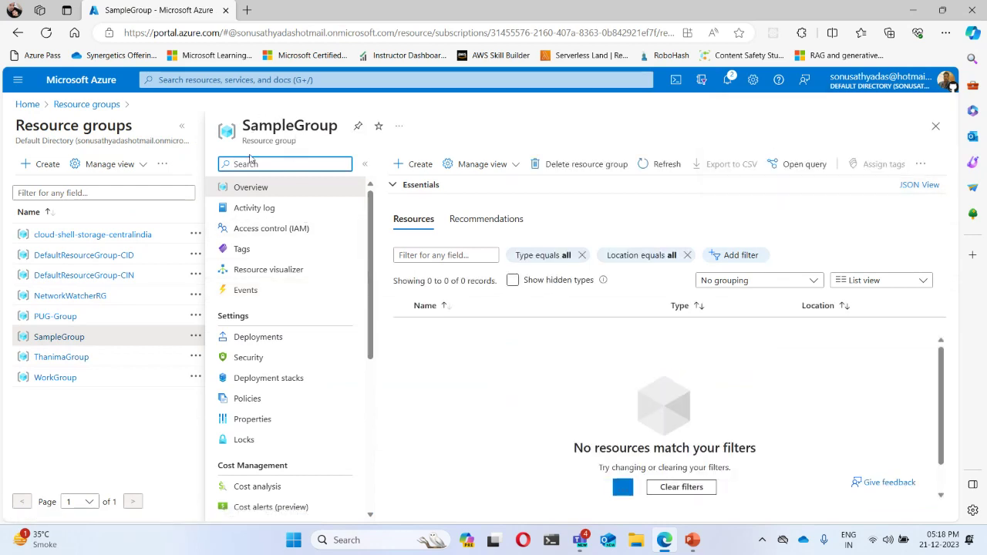
pyautogui.click(420, 164)
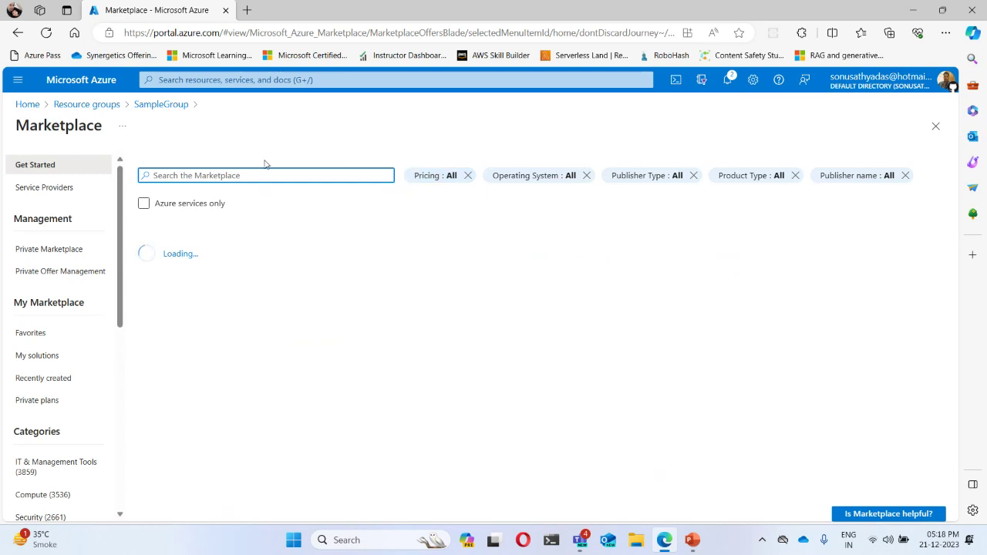
pyautogui.write('openai')
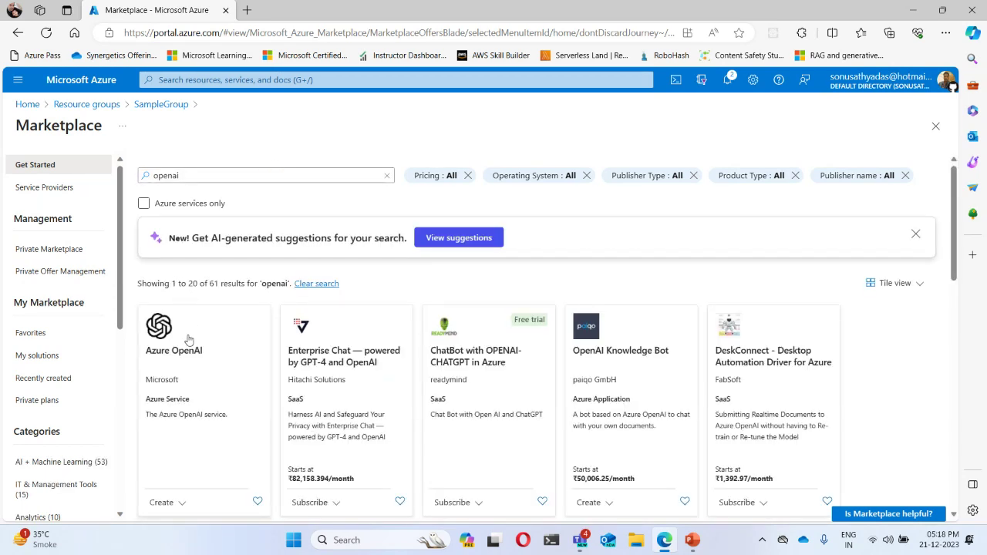
pyautogui.click(189, 340)
pyautogui.click(276, 256)
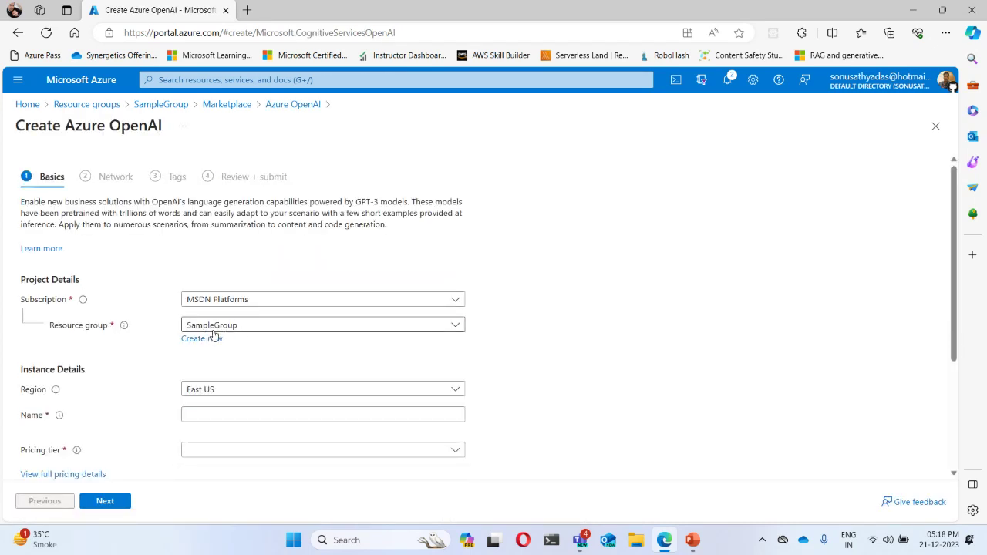
# Name the East US Azure OpenAI instance sample-openai-201 and choose the Standard S0 pricing tier.
pyautogui.scroll(-2, 293, 320)
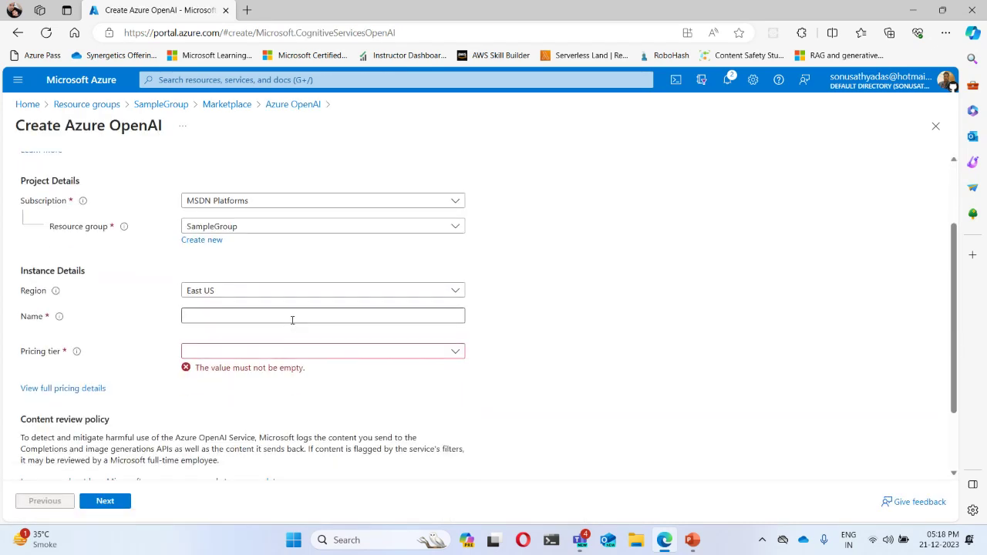
pyautogui.click(213, 295)
pyautogui.click(214, 293)
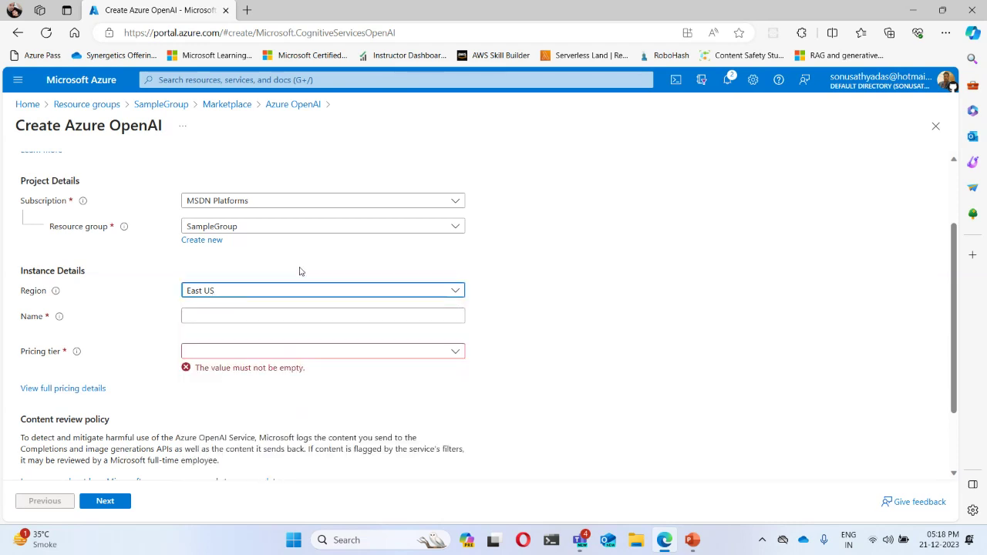
pyautogui.click(216, 313)
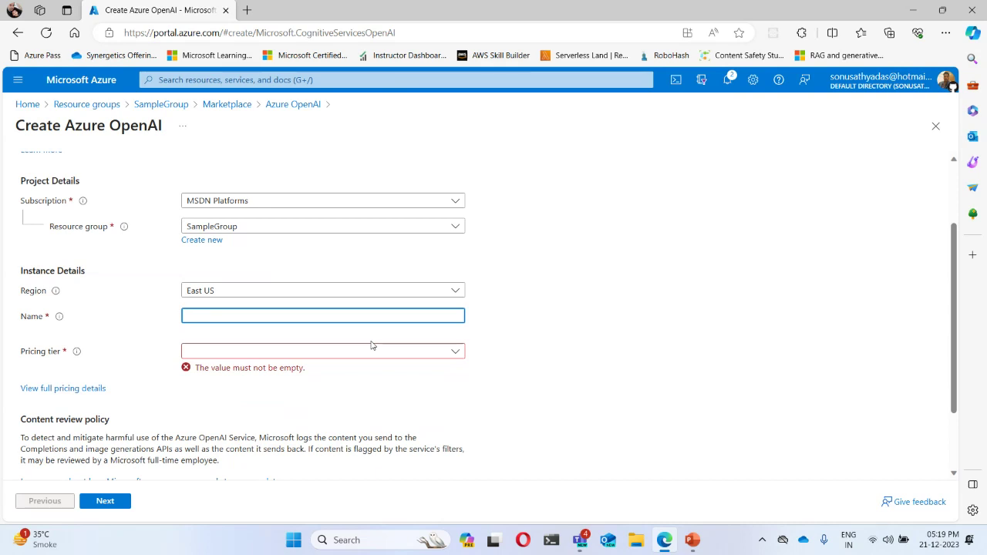
pyautogui.write('sample-openai-201')
pyautogui.click(506, 312)
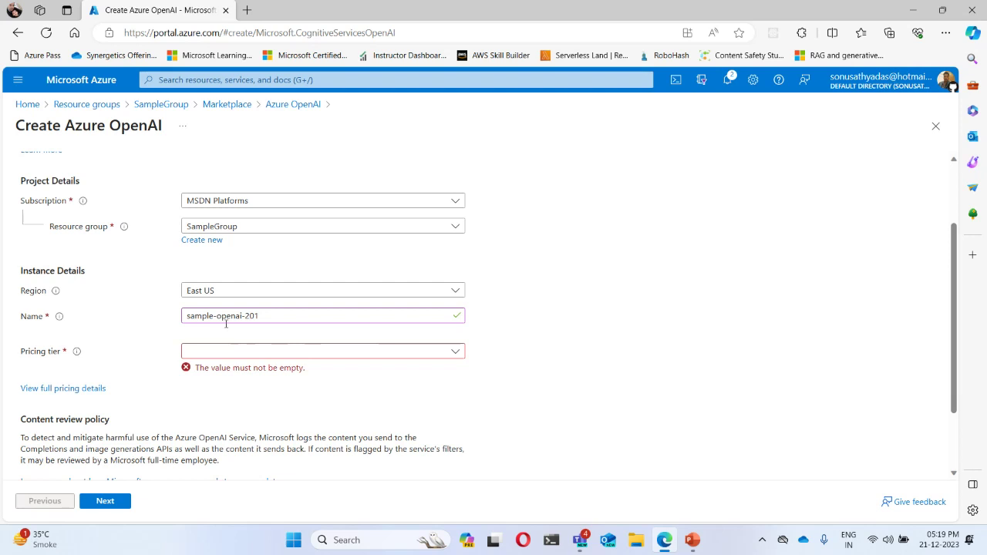
pyautogui.click(272, 353)
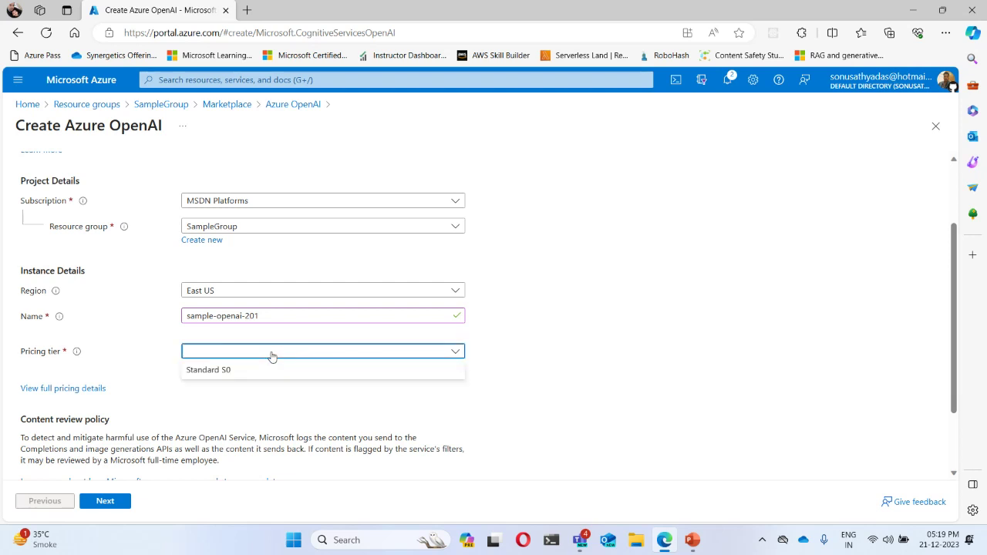
pyautogui.click(223, 370)
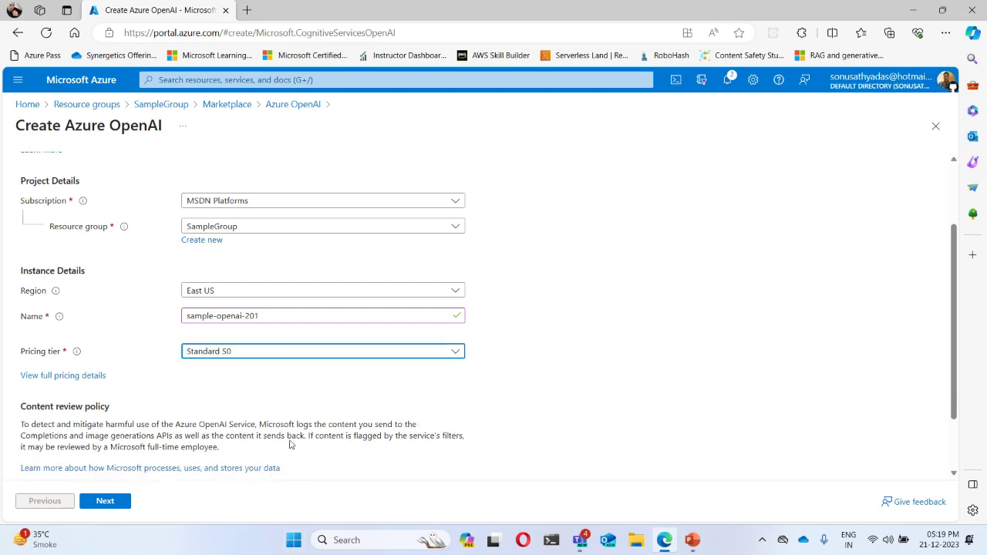
# Accept the default network and tag settings and submit the Azure OpenAI resource for creation.
pyautogui.scroll(-1, 293, 444)
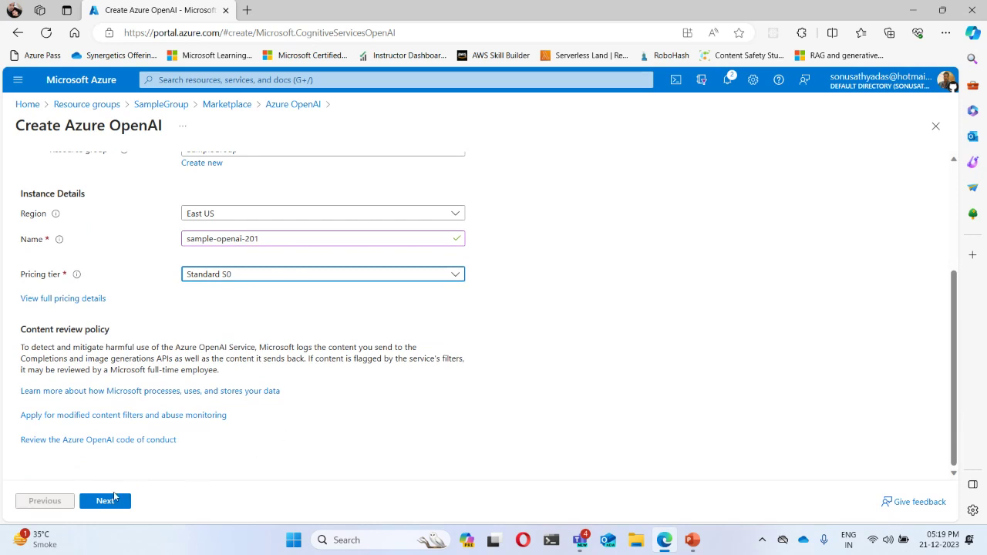
pyautogui.click(106, 502)
pyautogui.click(106, 503)
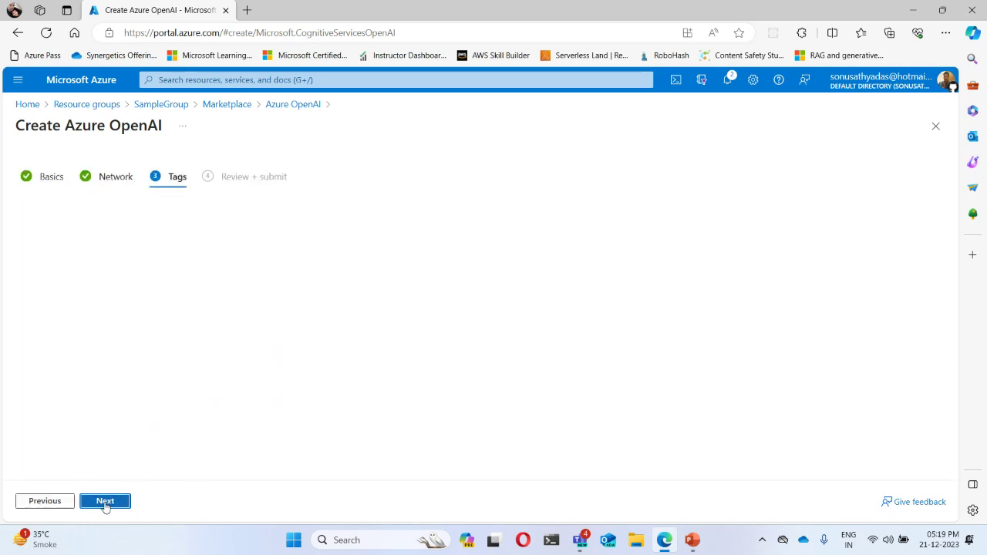
pyautogui.click(106, 503)
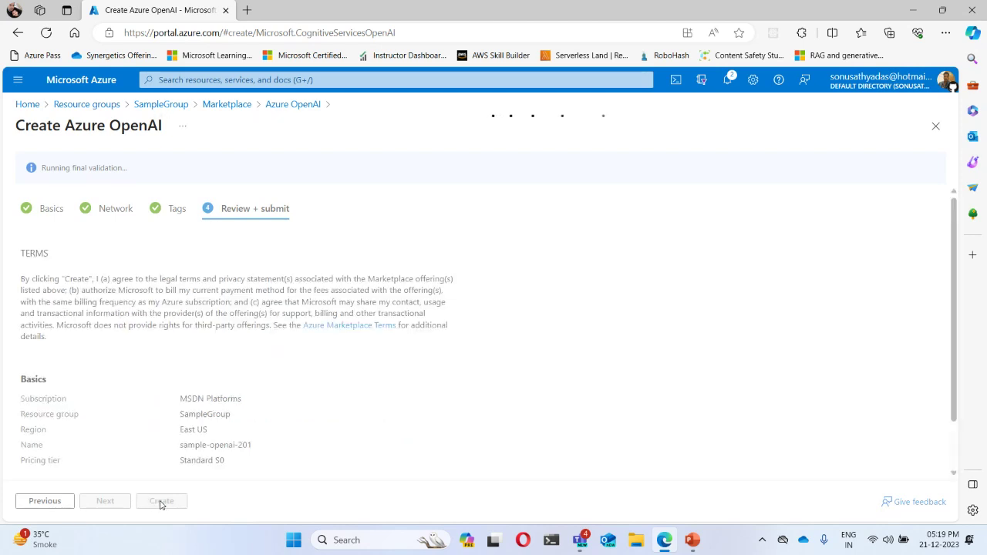
pyautogui.click(162, 502)
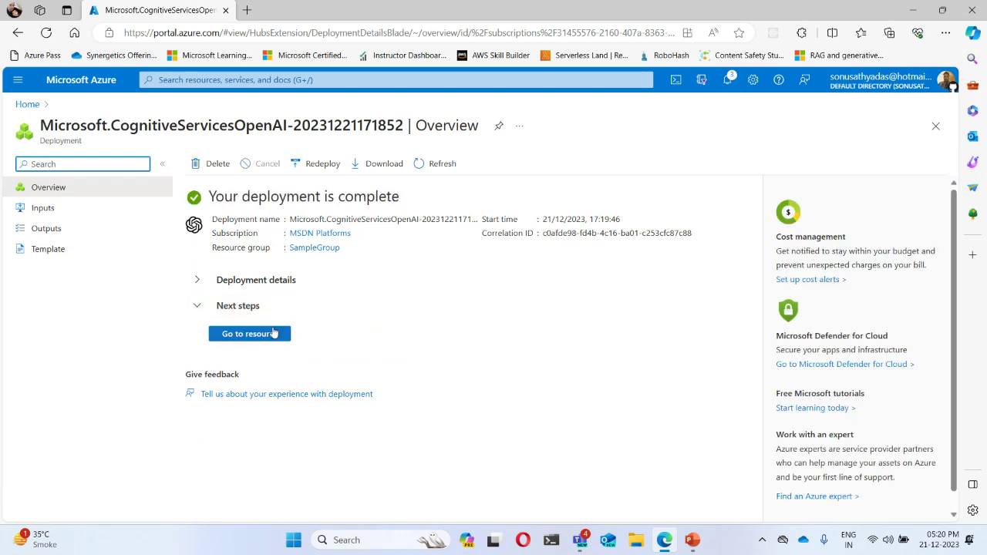
# Go to the deployed sample-openai-201 resource and open its Azure OpenAI Studio in a separate browser tab.
pyautogui.click(273, 333)
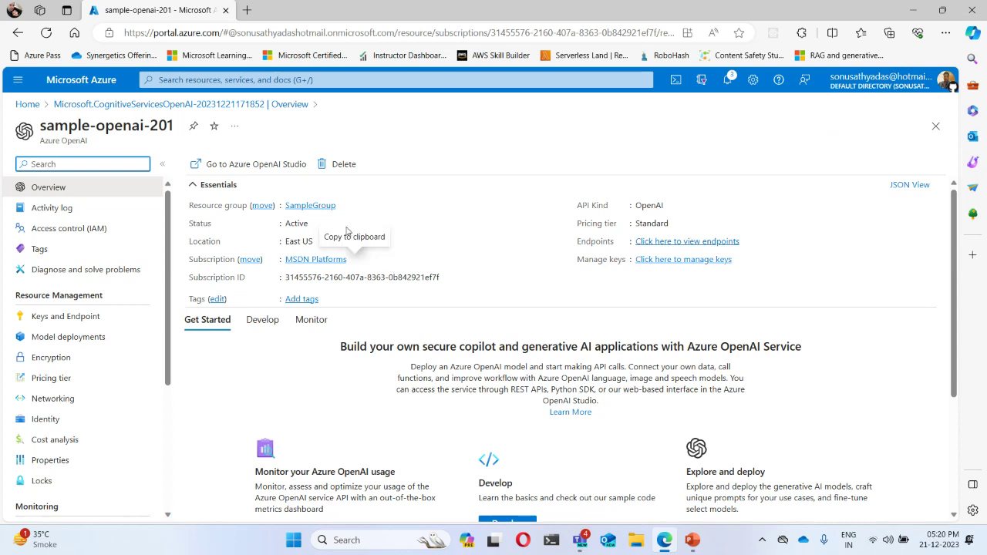
pyautogui.rightClick(283, 165)
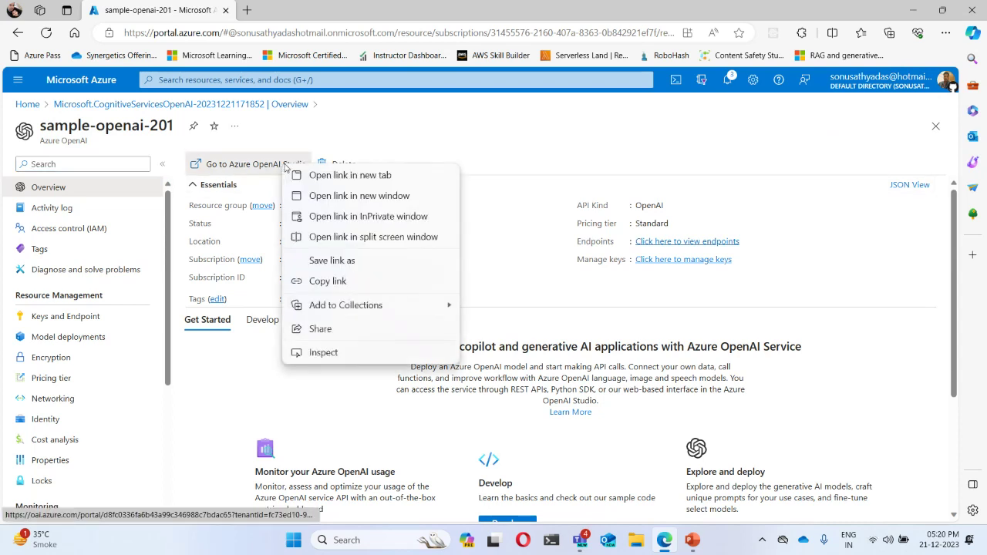
pyautogui.click(311, 176)
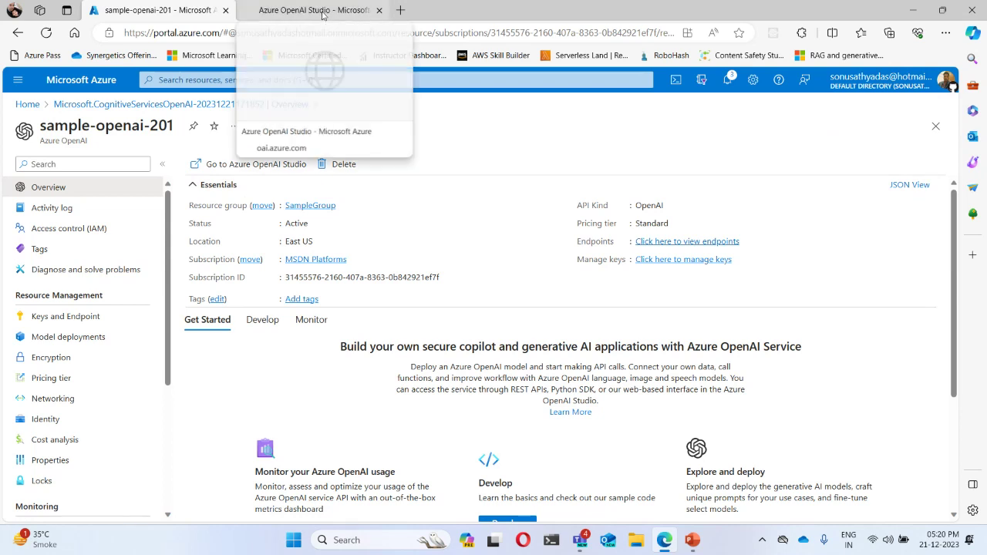
pyautogui.click(323, 11)
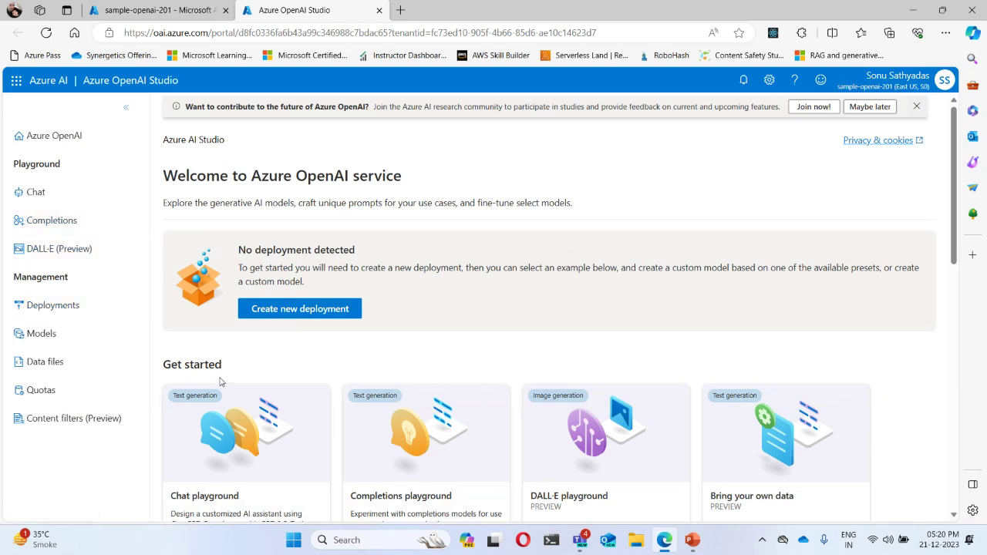
# Start a new model deployment in the studio and select the gpt-35-turbo-16k base model.
pyautogui.click(68, 310)
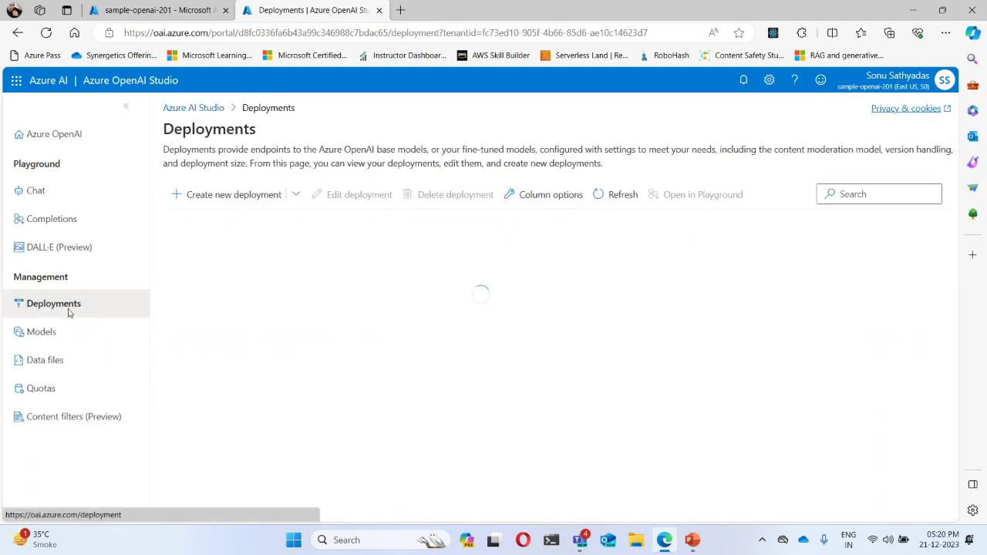
pyautogui.click(199, 199)
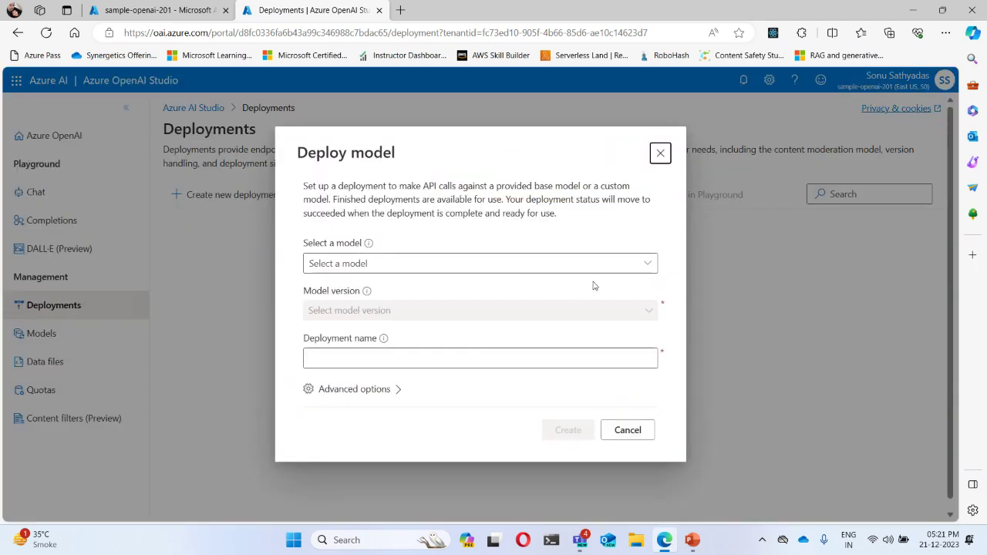
pyautogui.click(646, 264)
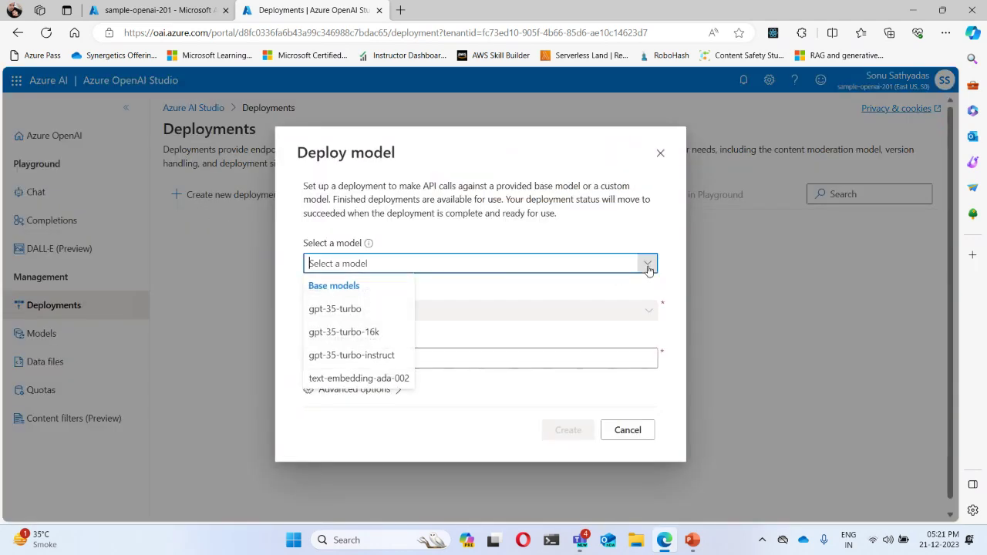
pyautogui.click(358, 333)
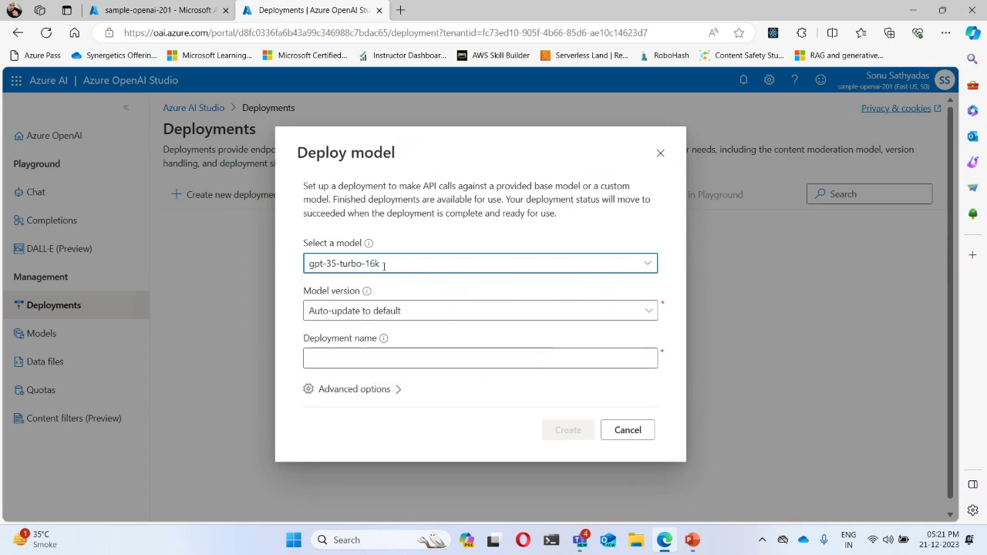
# Reuse the model name gpt-35-turbo-16k as the deployment name and create the deployment.
pyautogui.moveTo(380, 264); pyautogui.dragTo(288, 298)
pyautogui.hotkey('ctrl', 'c')
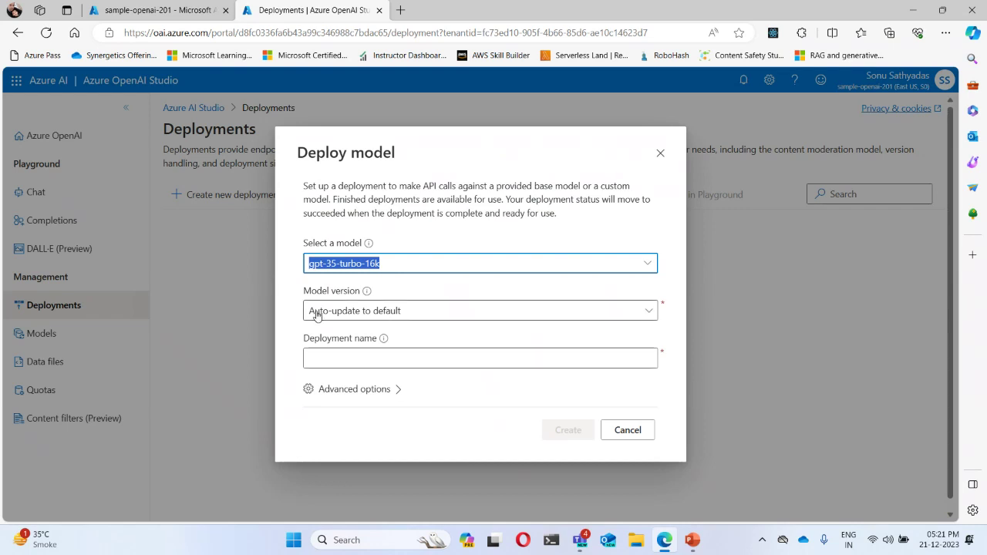
pyautogui.click(330, 357)
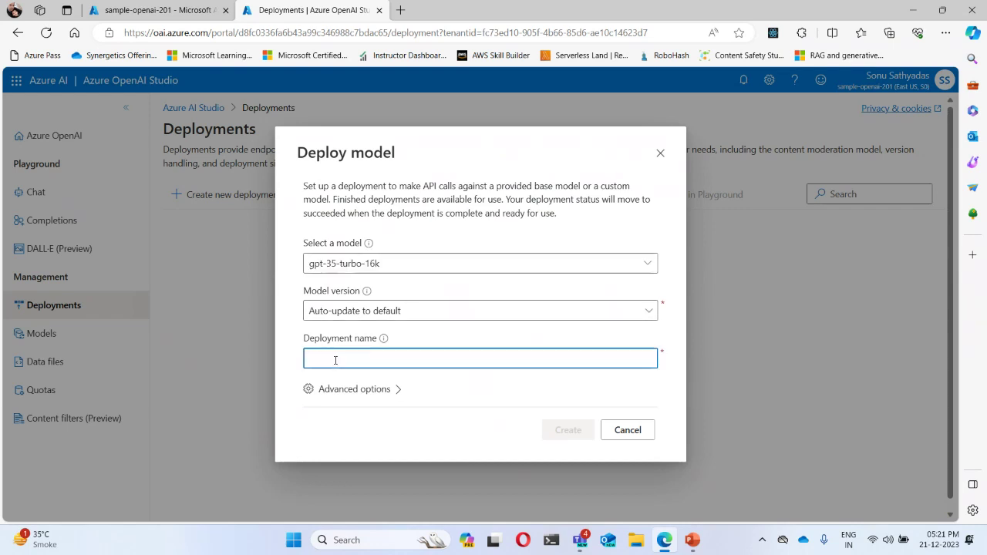
pyautogui.hotkey('ctrl', 'v')
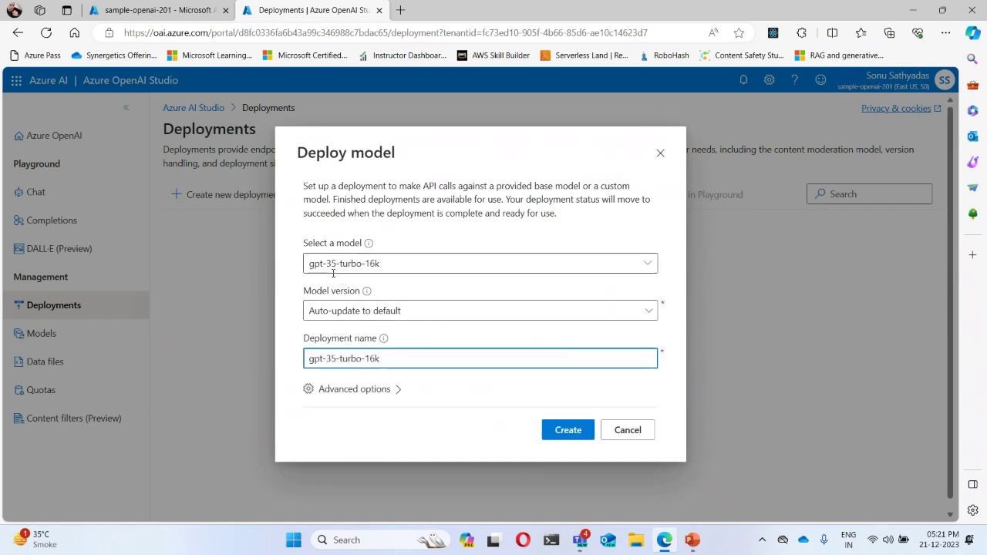
pyautogui.moveTo(311, 265); pyautogui.dragTo(423, 265)
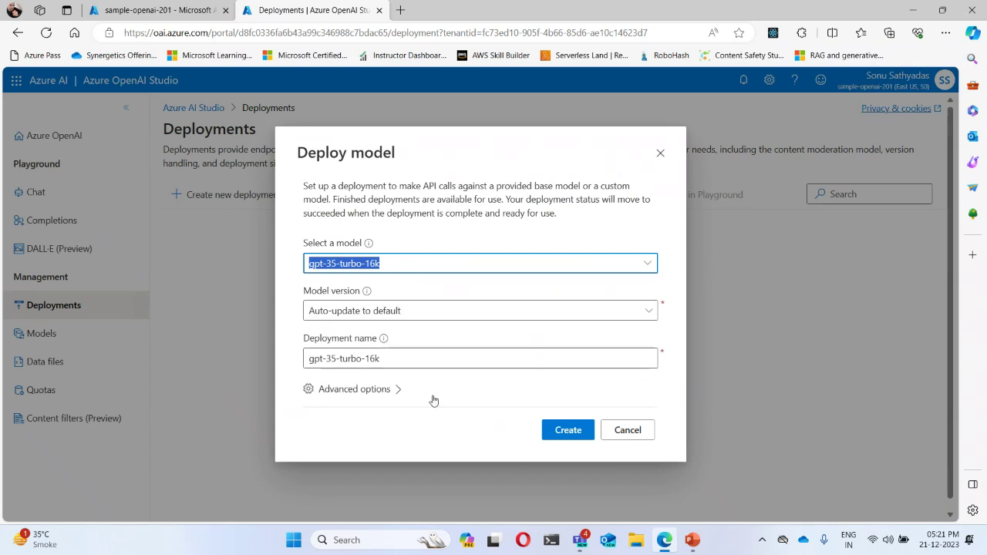
pyautogui.moveTo(392, 363); pyautogui.dragTo(250, 361)
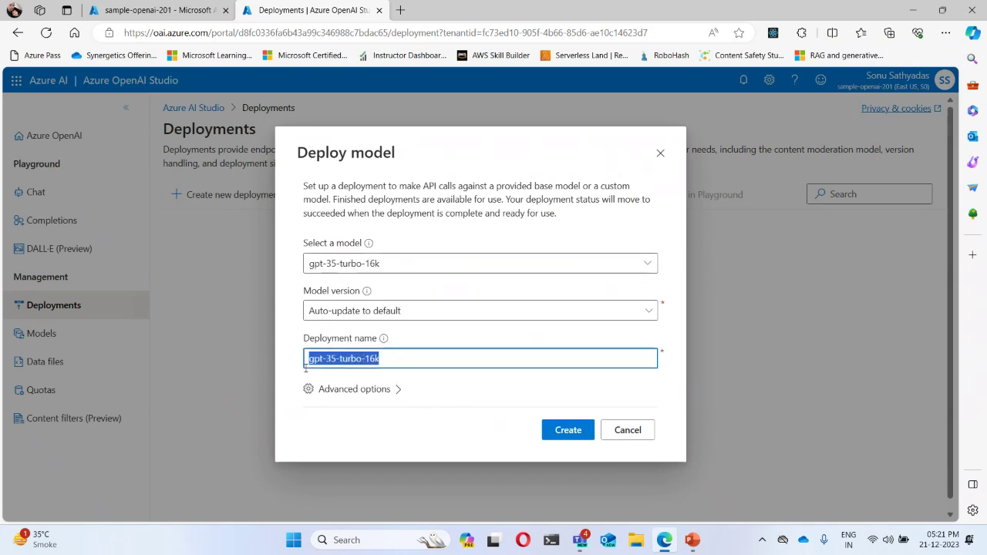
pyautogui.click(564, 432)
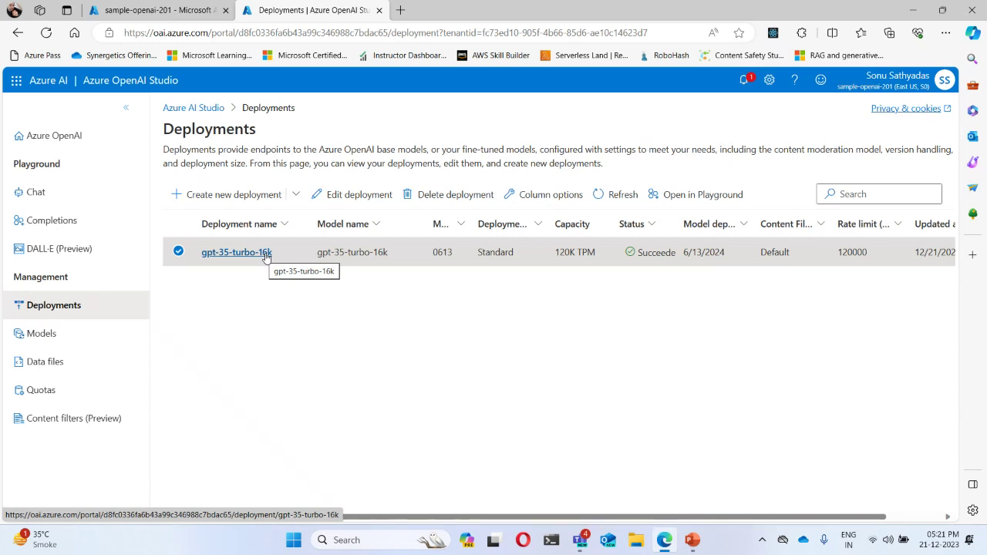
# Open the Chat playground and choose gpt-35-turbo-16k as its deployment.
pyautogui.click(38, 195)
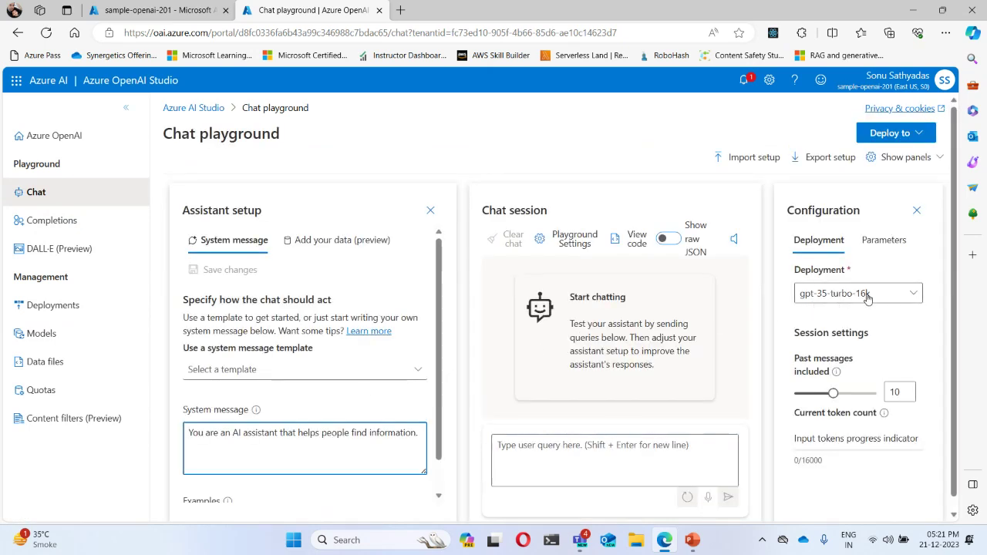
pyautogui.click(911, 294)
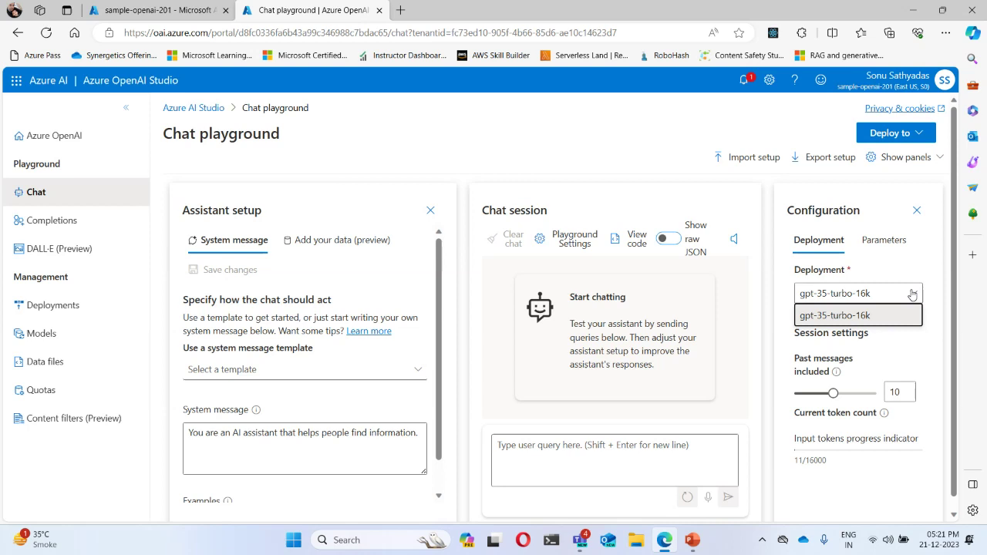
pyautogui.click(861, 319)
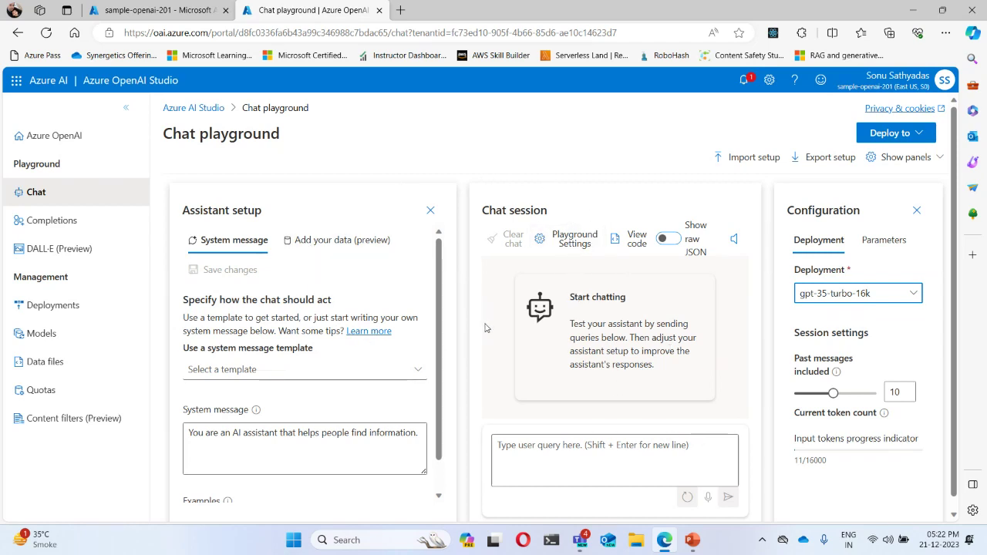
# Send the chat query "Can you help me with the hotels in New York?" and read the assistant's reply.
pyautogui.click(503, 445)
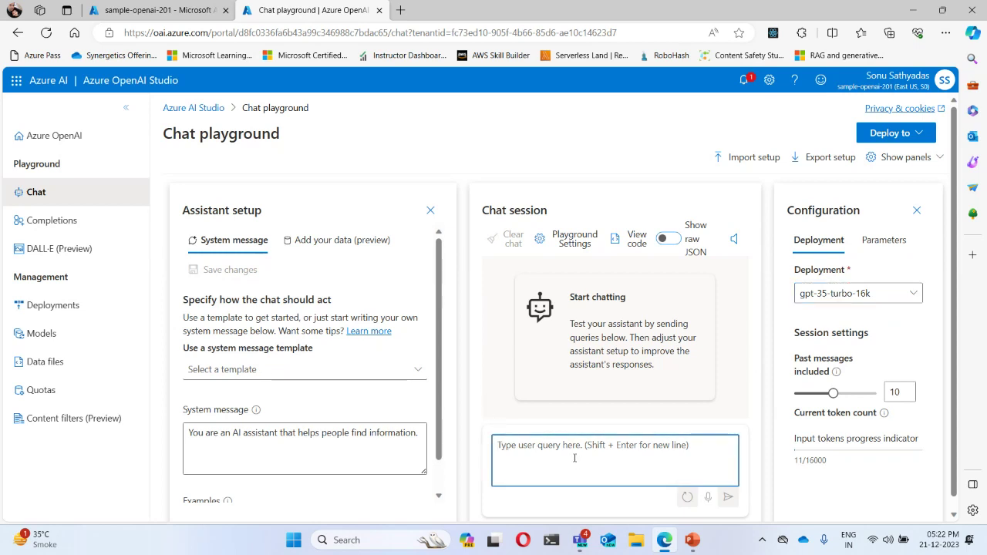
pyautogui.write('Ca')
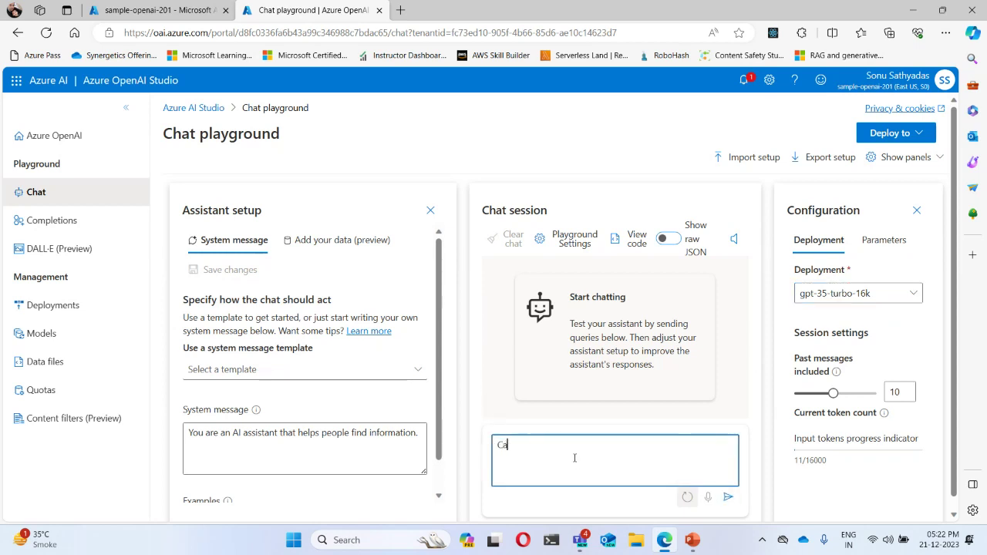
pyautogui.write('n you help me with t')
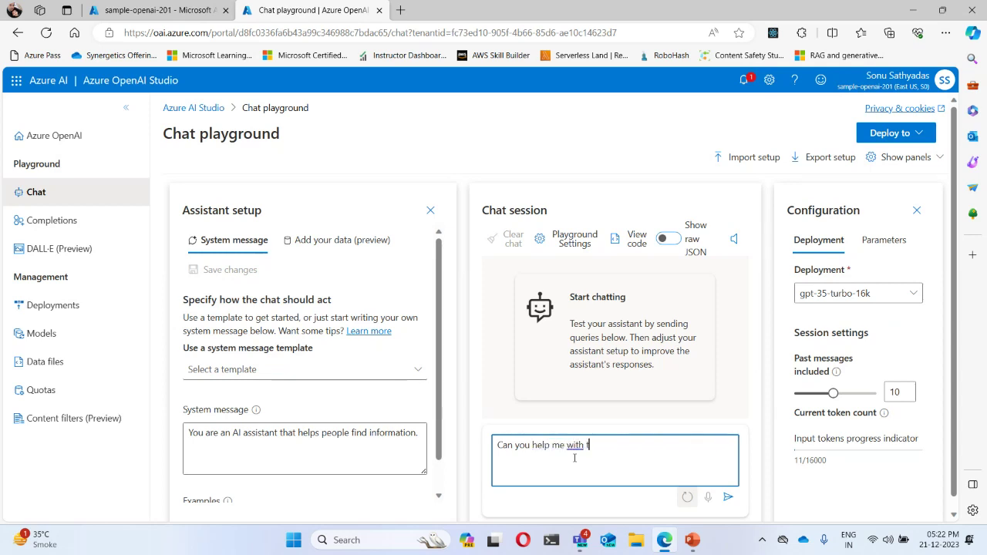
pyautogui.write('he hotels in New York')
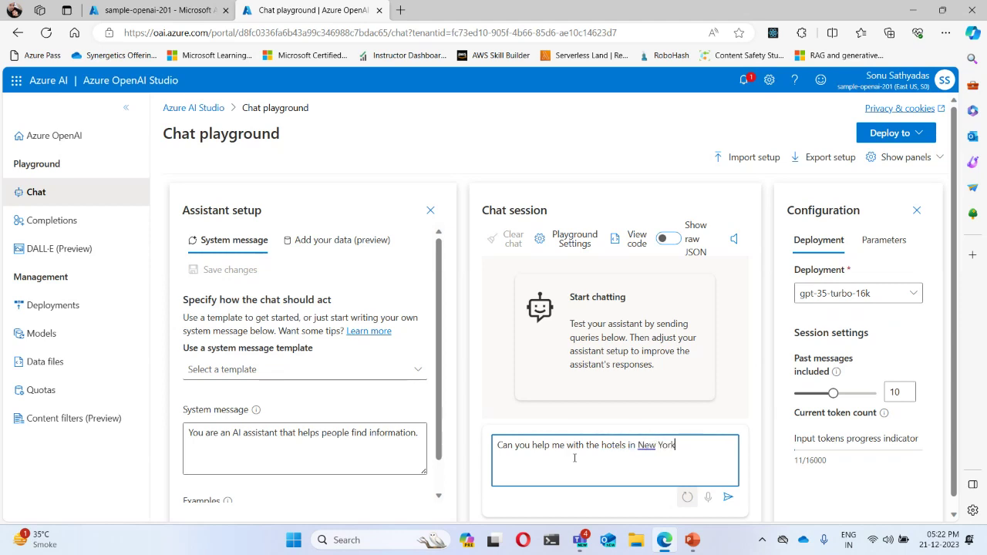
pyautogui.write('?')
pyautogui.moveTo(692, 447); pyautogui.dragTo(492, 445)
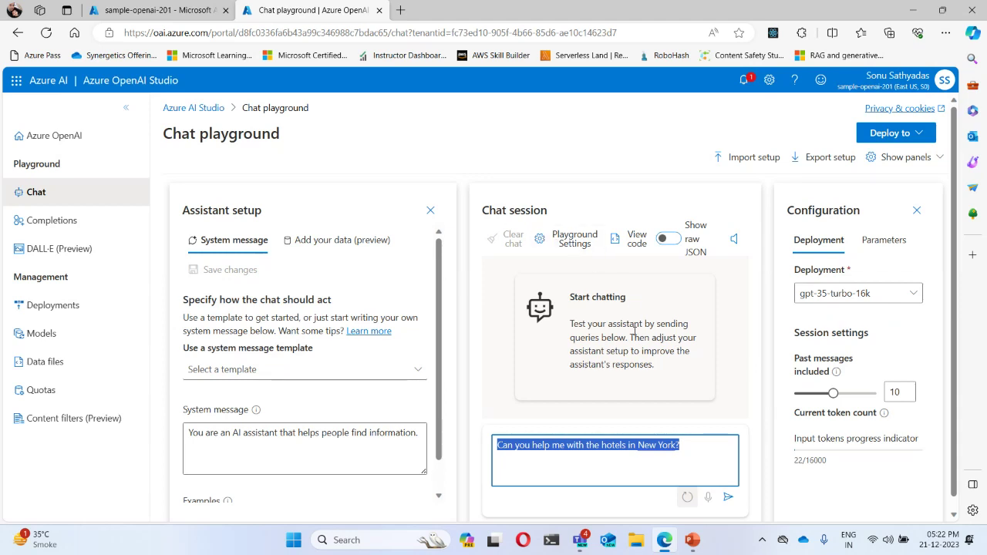
pyautogui.click(727, 497)
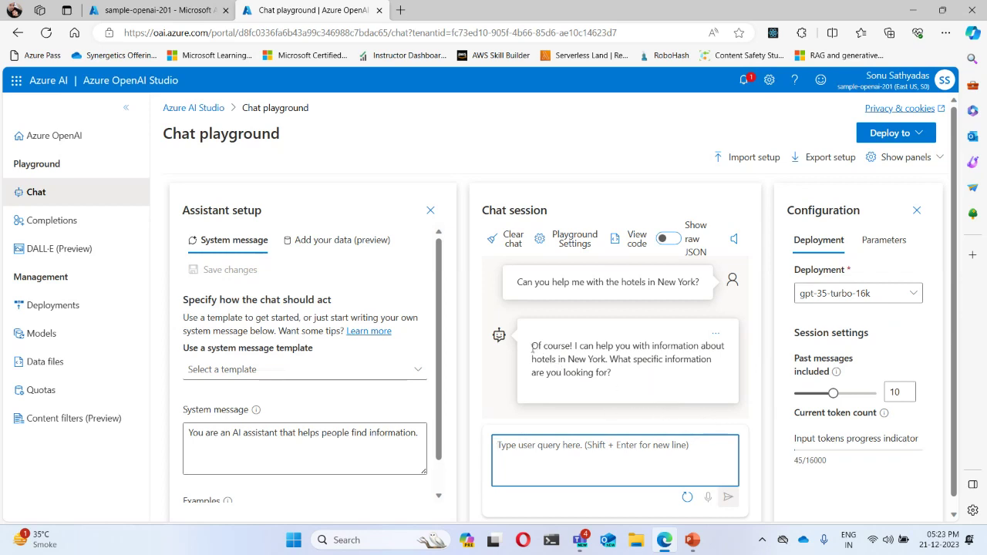
pyautogui.moveTo(531, 347); pyautogui.dragTo(694, 378)
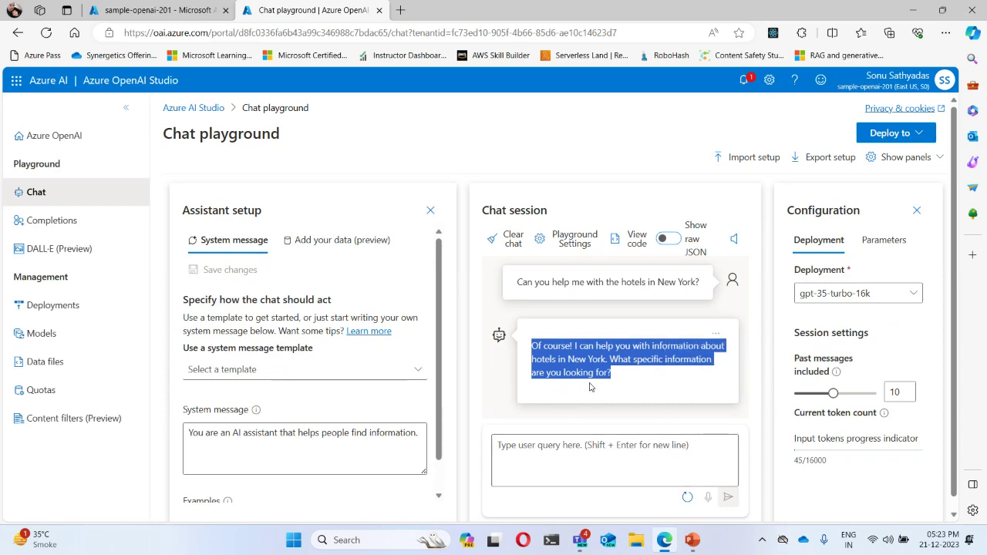
# Send the follow-up query "Provide the list of hotels available in New York" in the chat session.
pyautogui.click(595, 453)
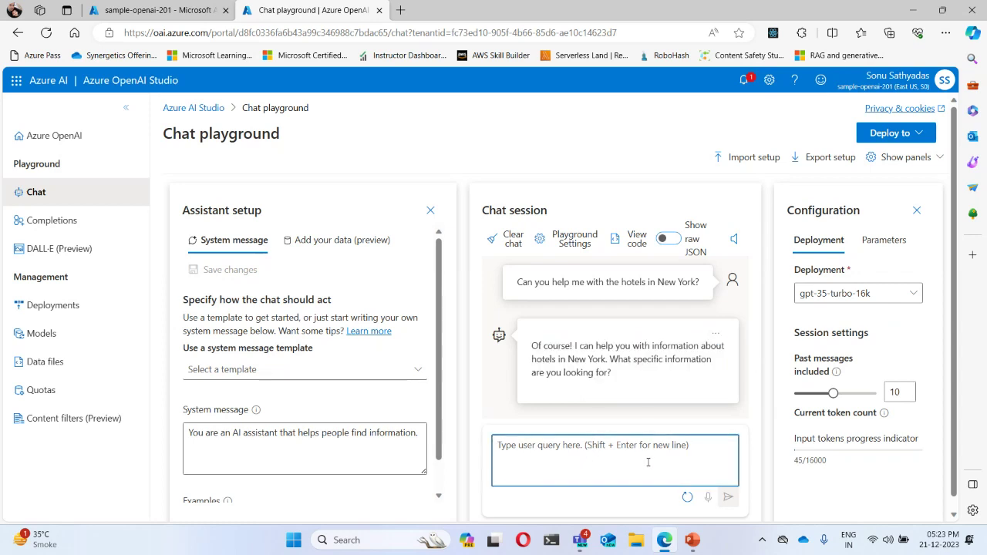
pyautogui.write('Provide')
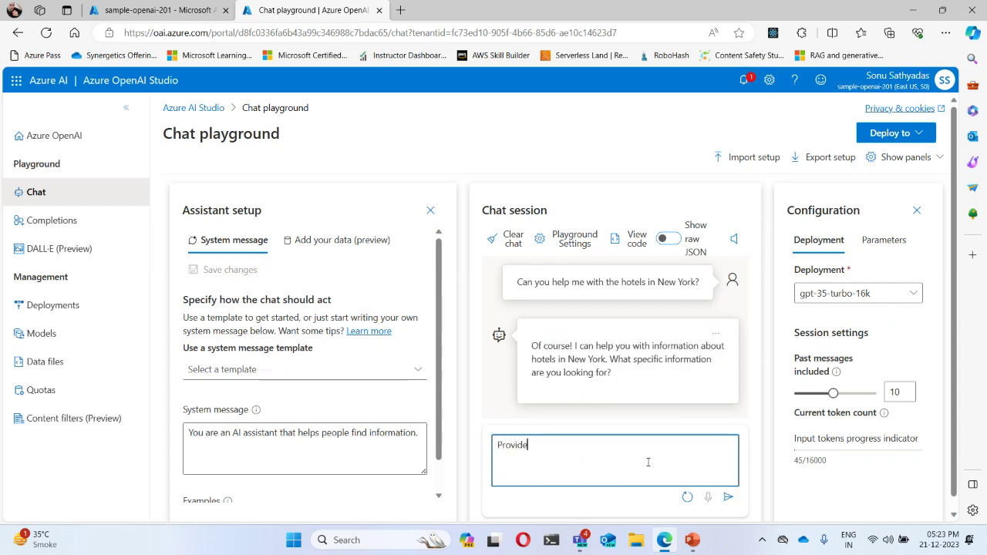
pyautogui.write(' the list of hotels available in ')
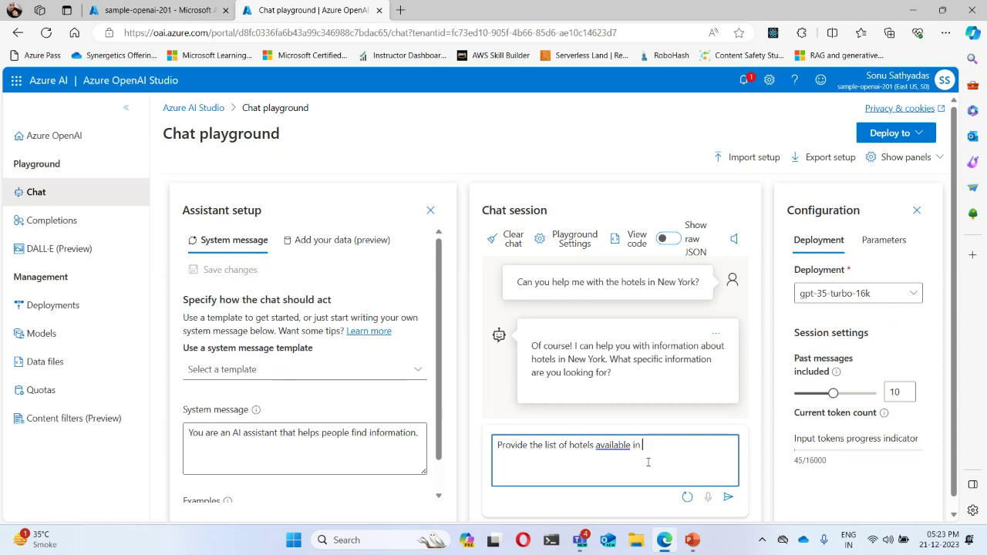
pyautogui.write('New York')
pyautogui.press('Return')
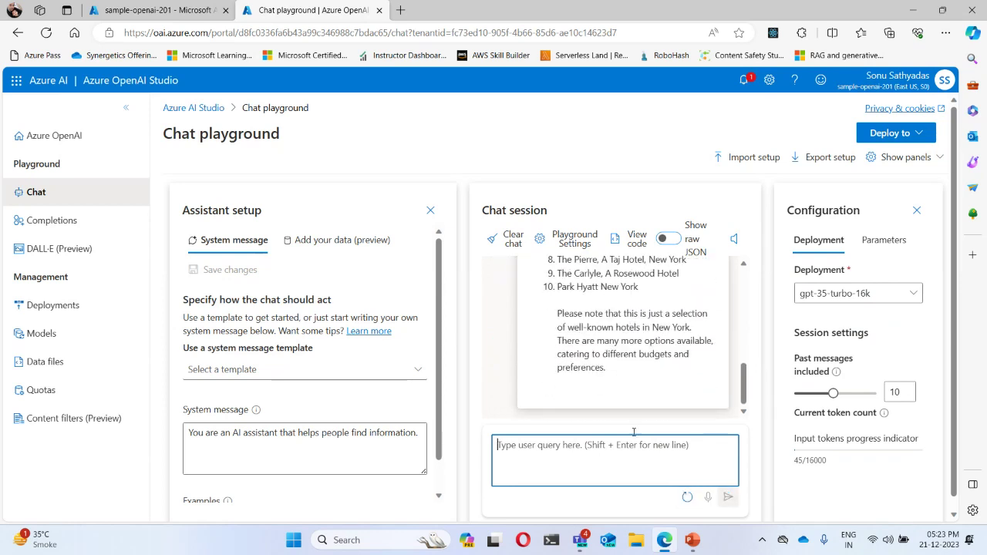
# Review the chat conversation and examine the list of New York hotels in the assistant's latest answer.
pyautogui.scroll(2, 634, 400)
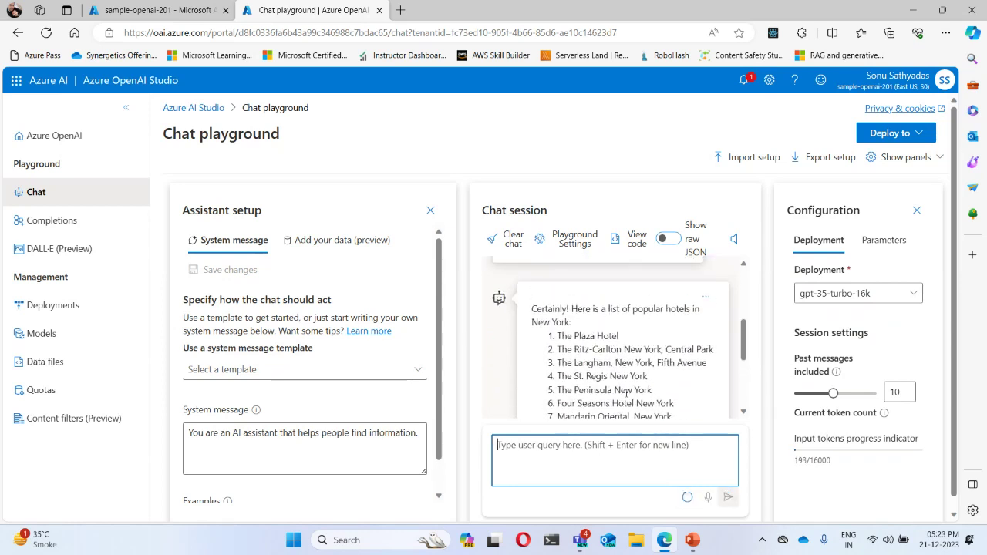
pyautogui.scroll(-1, 619, 362)
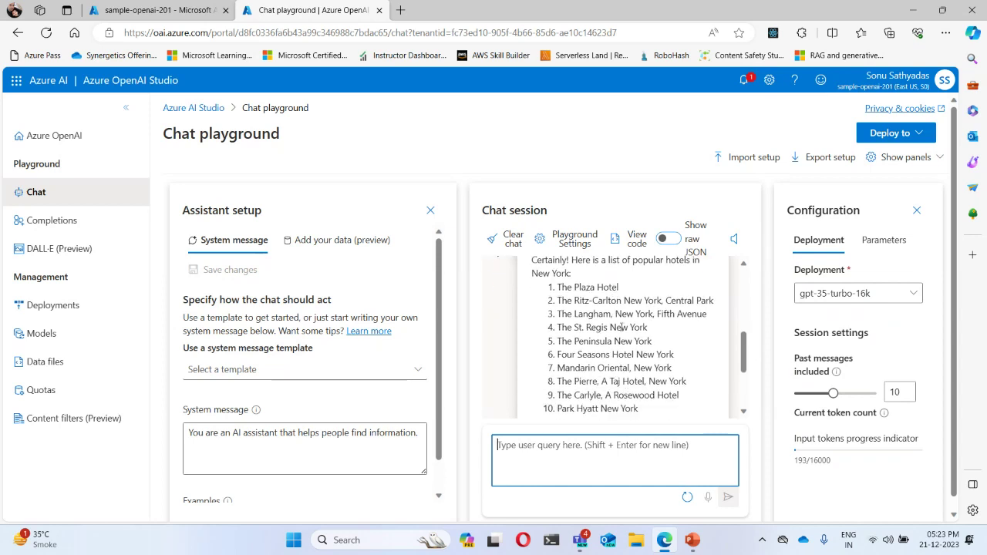
pyautogui.scroll(-3, 640, 380)
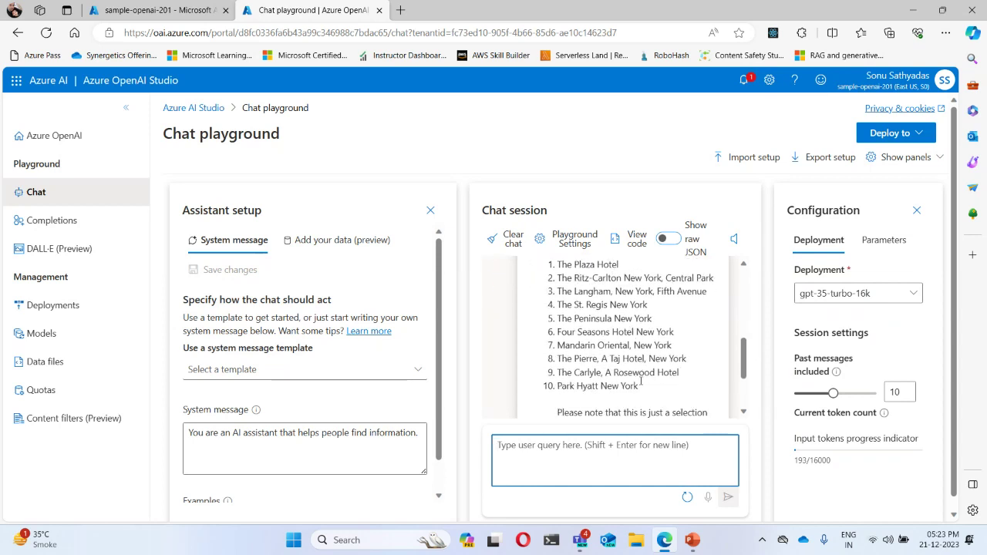
pyautogui.scroll(4, 640, 380)
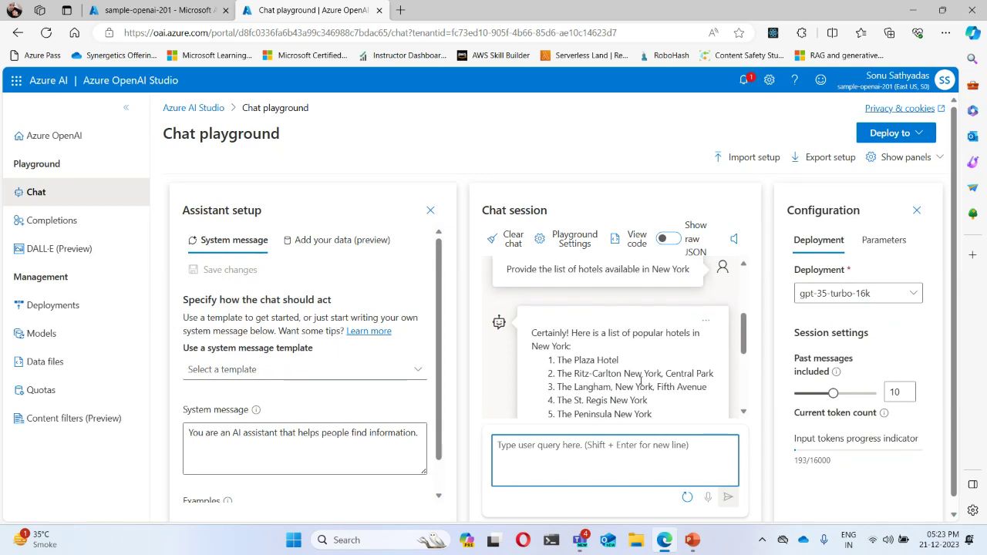
pyautogui.scroll(2, 639, 380)
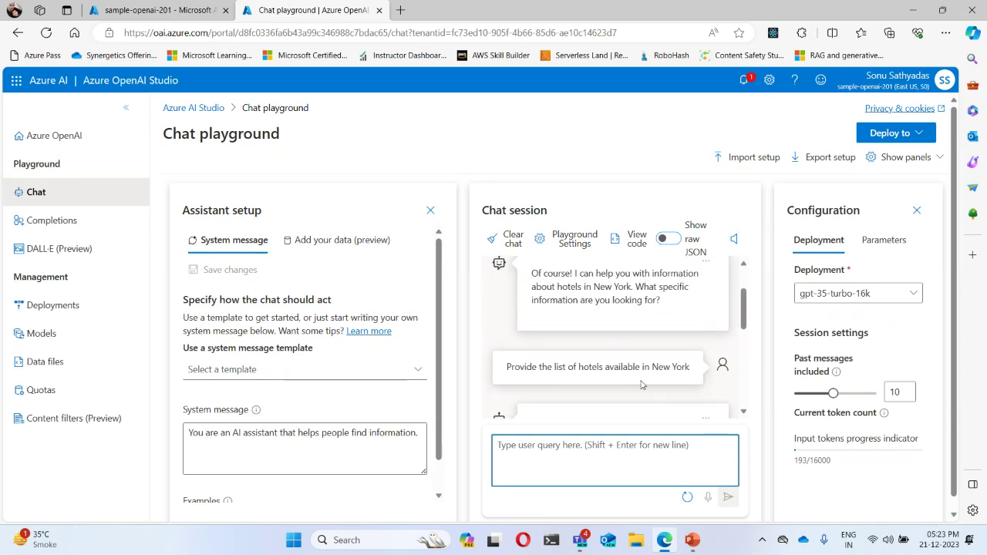
pyautogui.scroll(2, 640, 384)
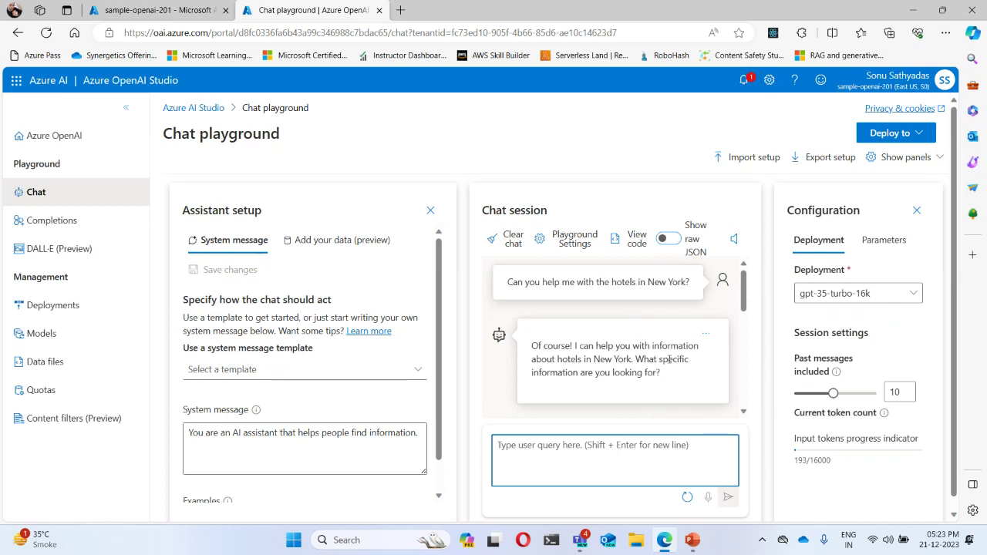
pyautogui.scroll(-4, 658, 374)
pyautogui.scroll(-2, 615, 375)
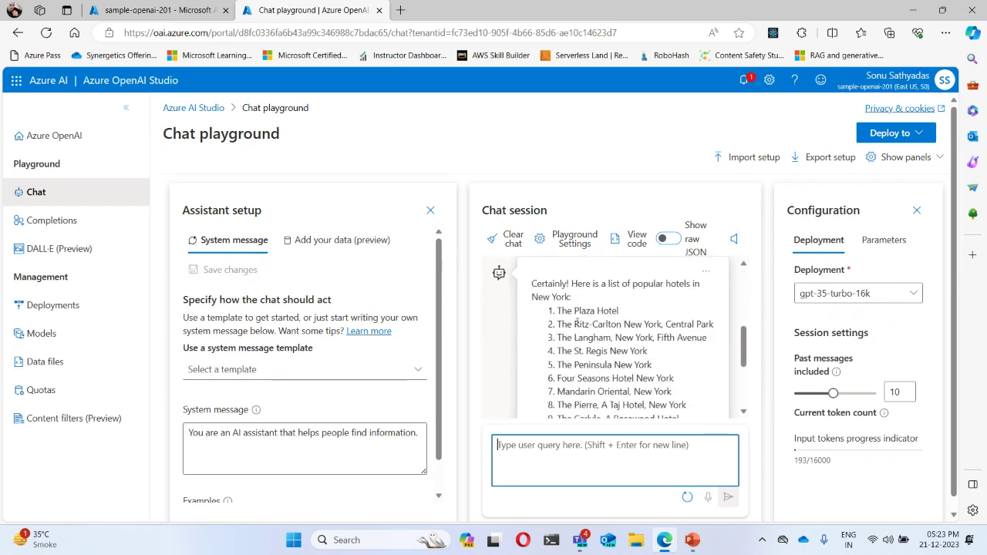
pyautogui.moveTo(566, 310); pyautogui.dragTo(648, 380)
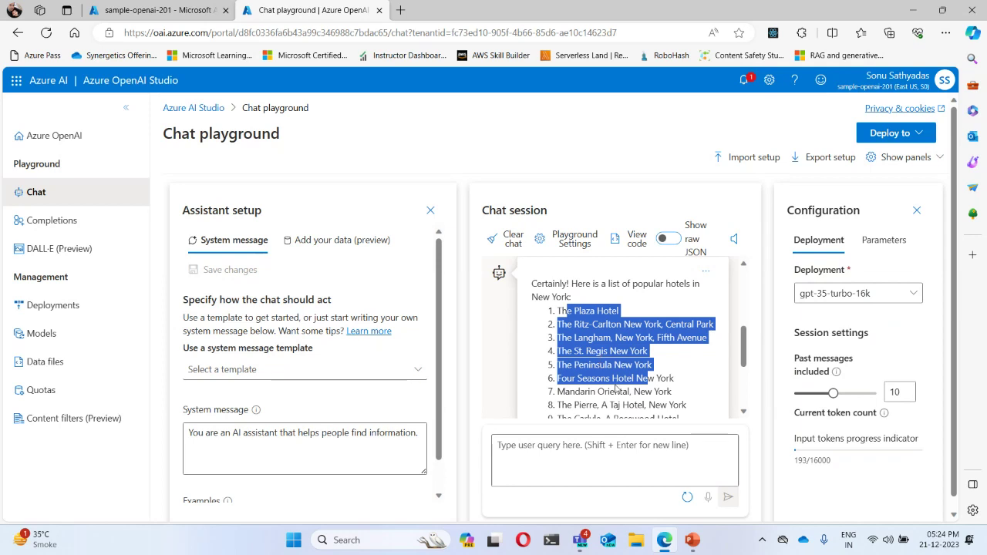
pyautogui.click(536, 347)
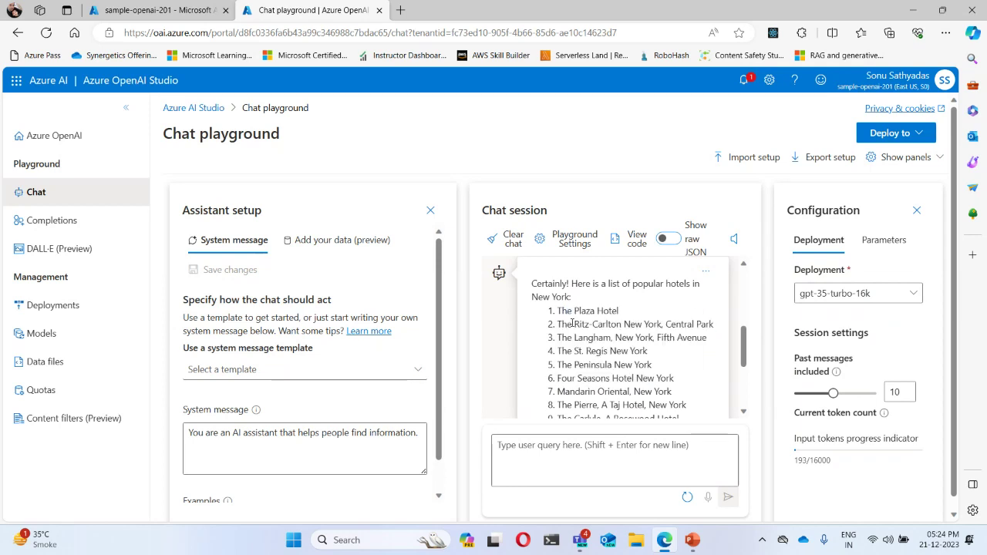
# Start adding a data source of your own to the assistant setup and show the available source types.
pyautogui.click(337, 245)
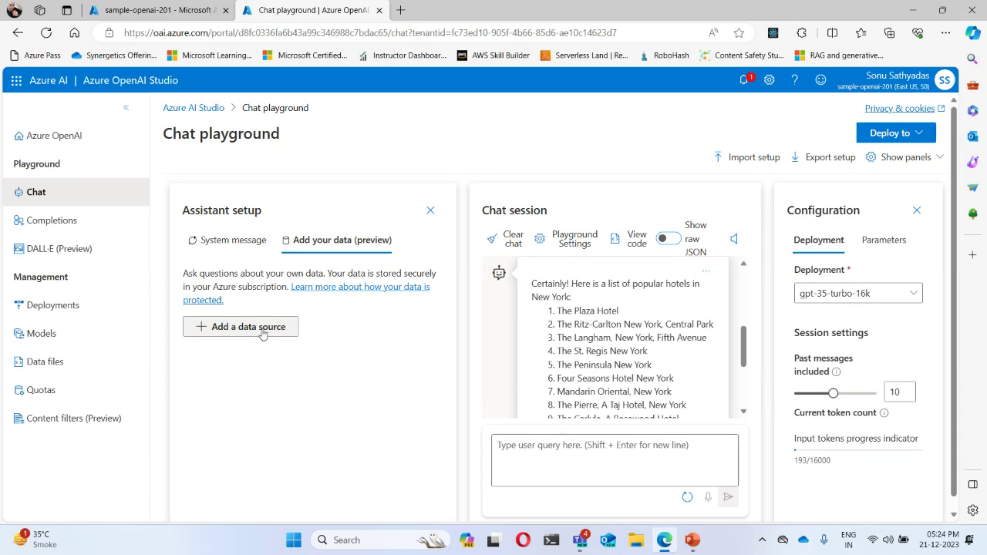
pyautogui.click(262, 331)
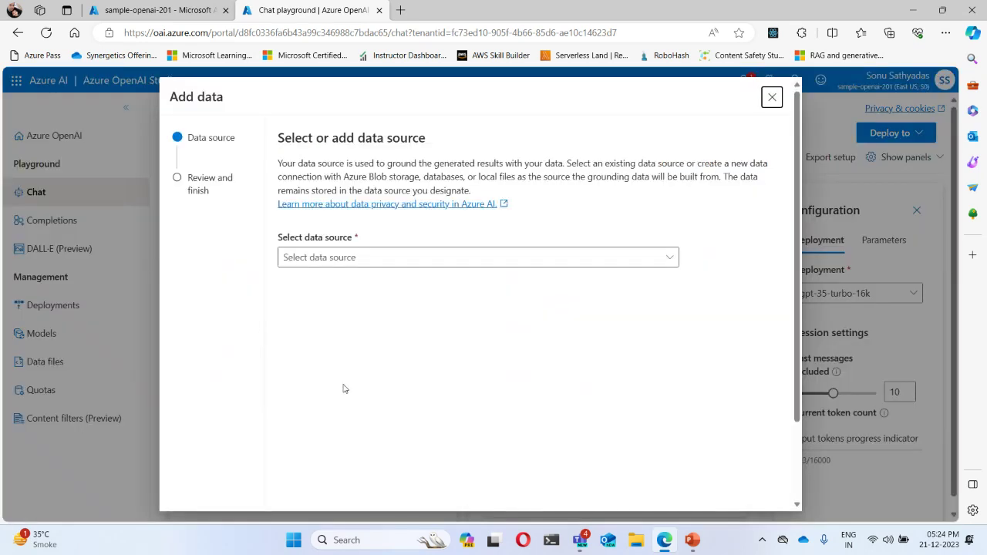
pyautogui.click(669, 259)
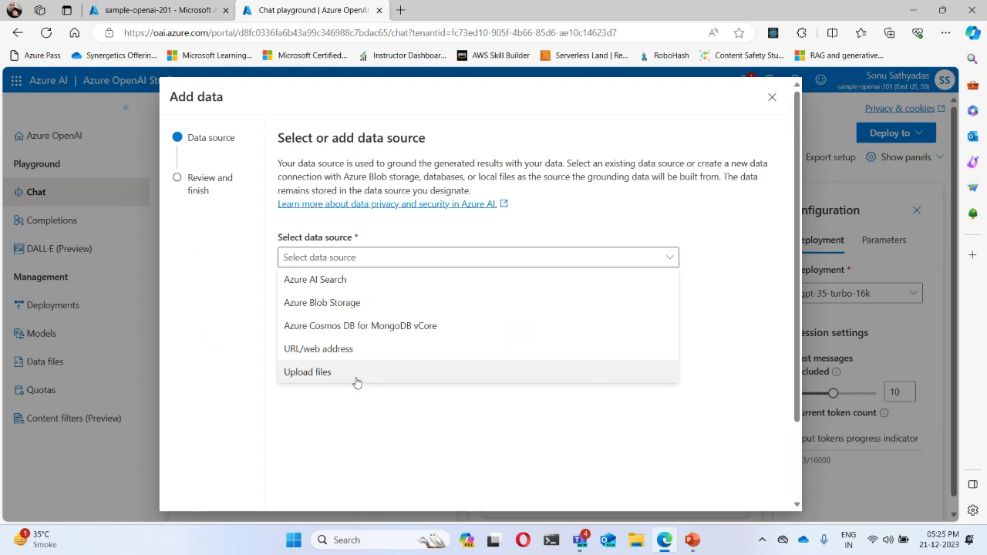
# Switch to File Explorer and open the brochures folder inside Downloads.
pyautogui.click(636, 545)
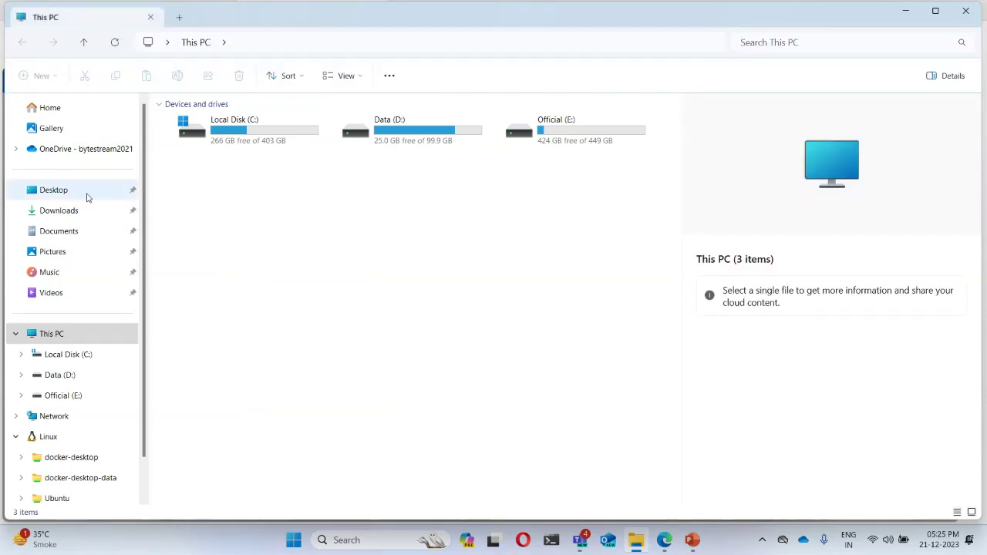
pyautogui.click(75, 210)
pyautogui.doubleClick(348, 135)
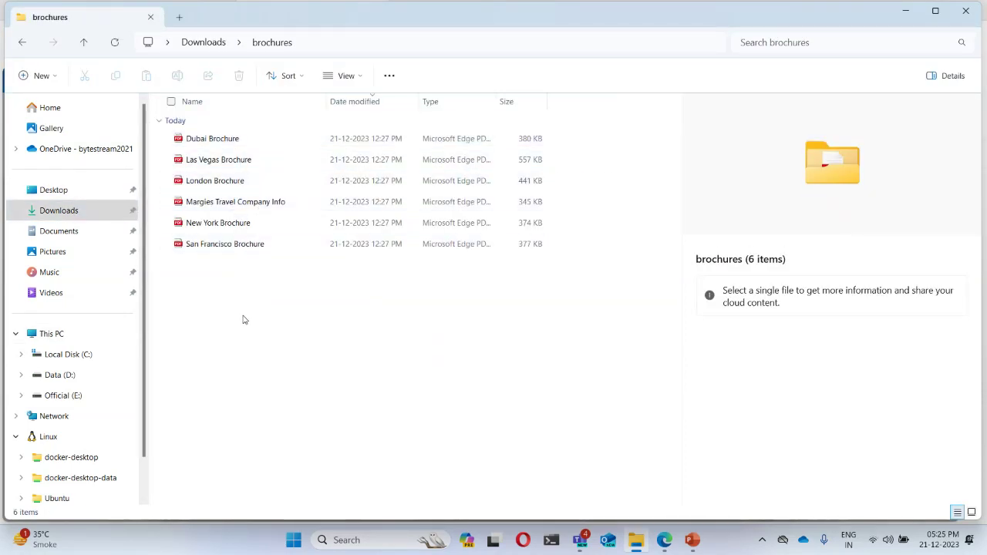
# Open the New York Brochure PDF, examine its title and New York Hotels section, and return to the brochures folder.
pyautogui.doubleClick(213, 224)
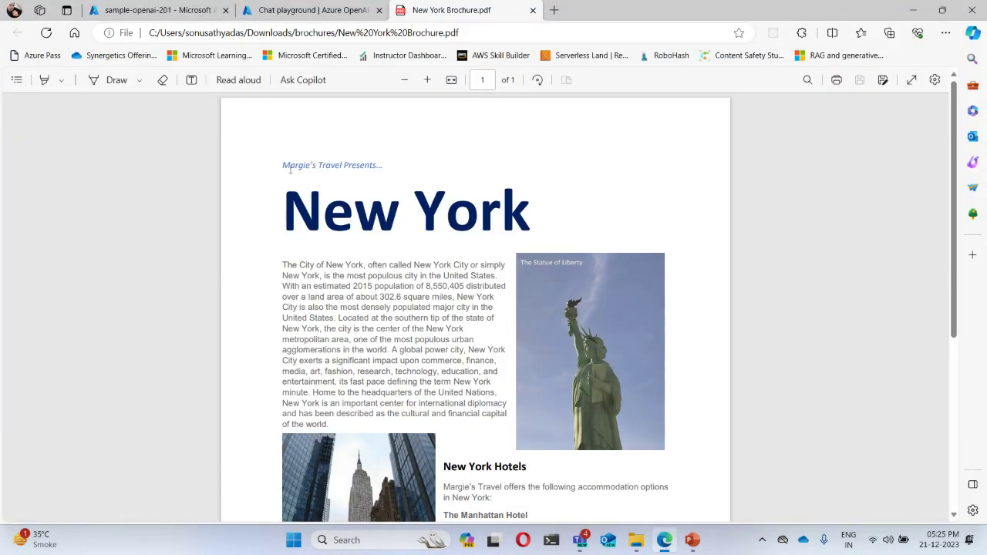
pyautogui.moveTo(282, 165); pyautogui.dragTo(405, 175)
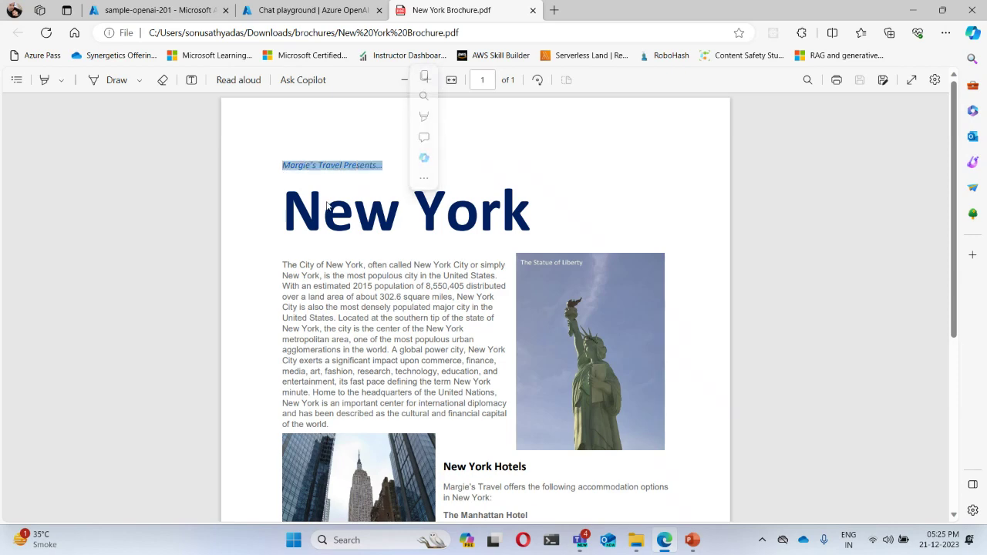
pyautogui.scroll(-3, 391, 292)
pyautogui.scroll(-4, 391, 291)
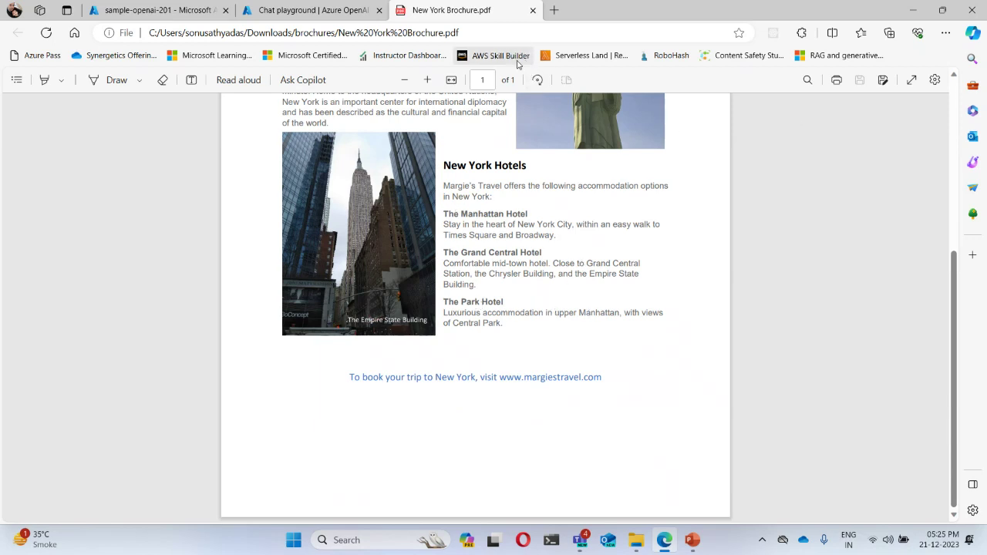
pyautogui.click(912, 10)
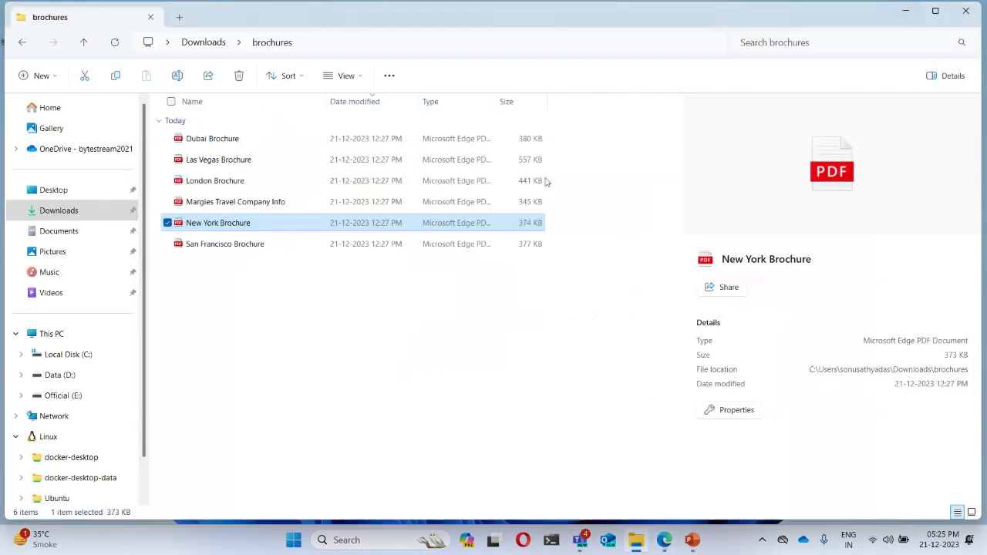
# Open the San Francisco Brochure PDF and examine its San Francisco Hotels section.
pyautogui.doubleClick(197, 248)
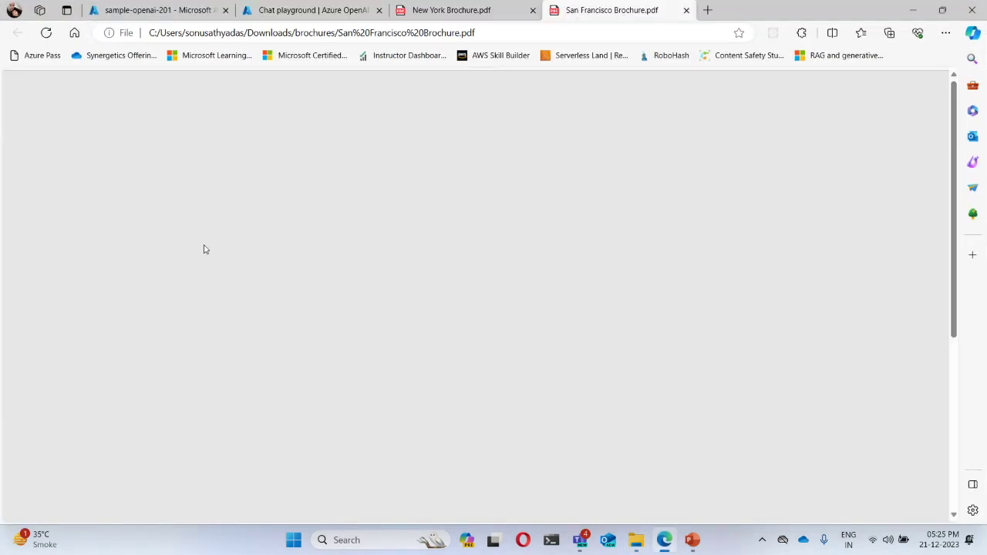
pyautogui.scroll(-4, 458, 265)
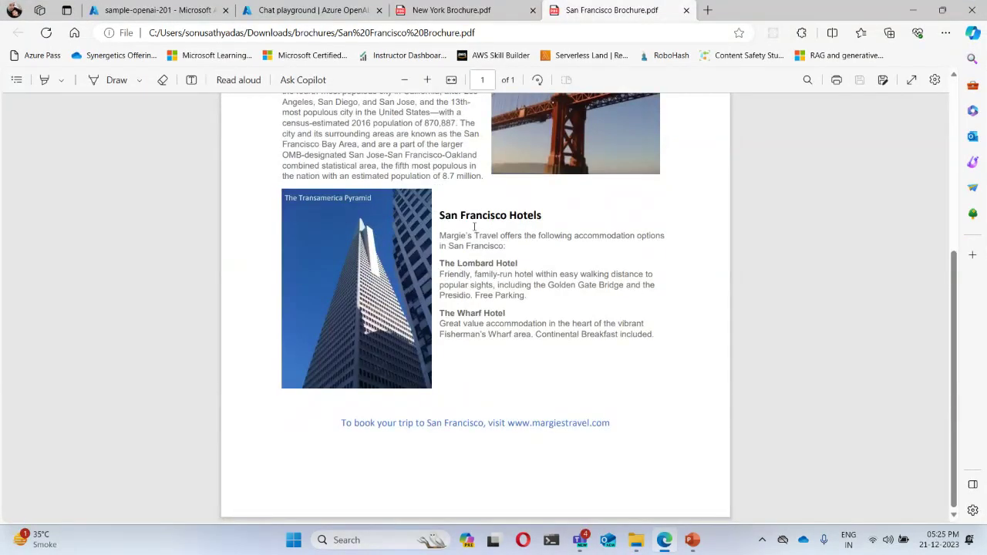
pyautogui.moveTo(472, 222); pyautogui.dragTo(507, 337)
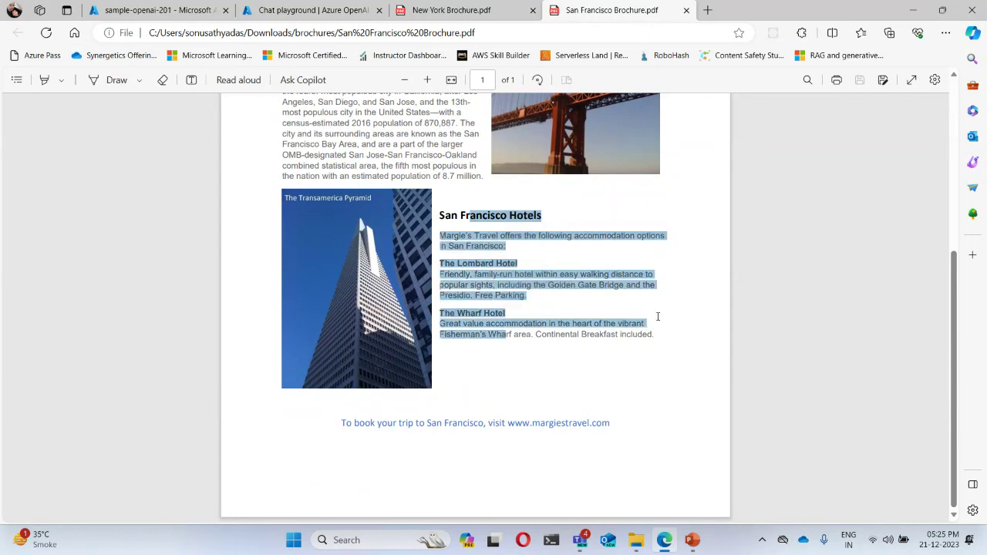
# Open the Dubai Brochure PDF from the brochures folder, examine its Dubai Hotels section, and return to the folder.
pyautogui.click(916, 11)
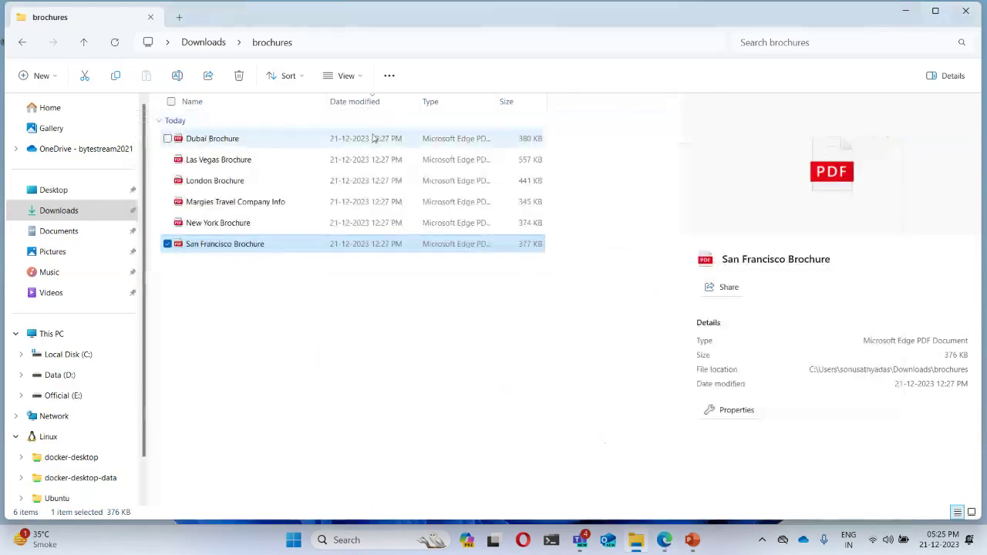
pyautogui.doubleClick(232, 142)
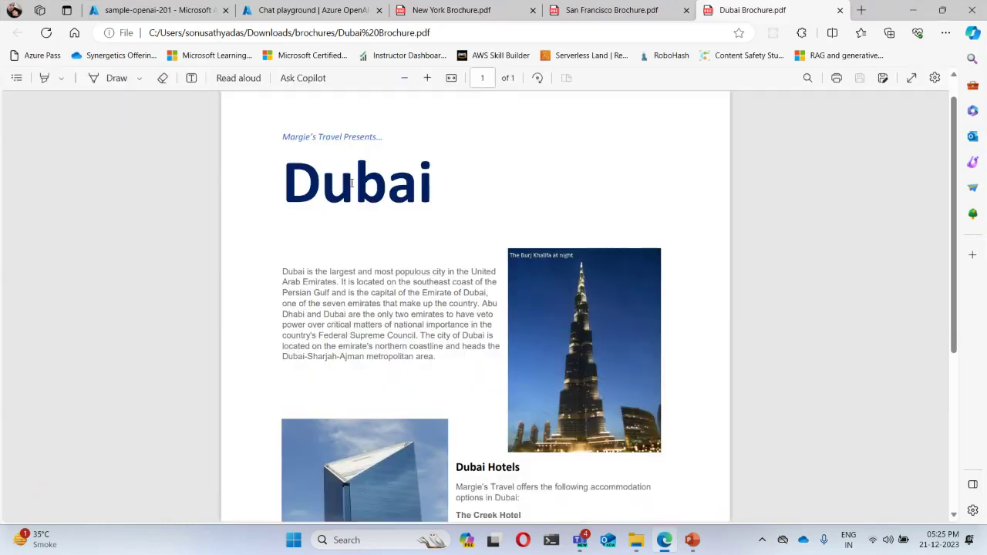
pyautogui.scroll(-3, 644, 247)
pyautogui.moveTo(456, 242); pyautogui.dragTo(546, 331)
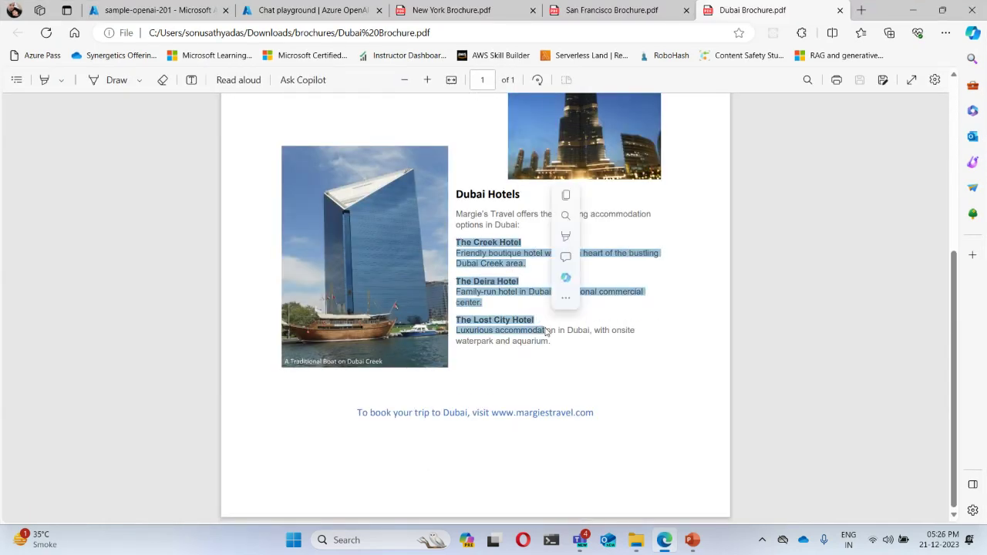
pyautogui.click(913, 12)
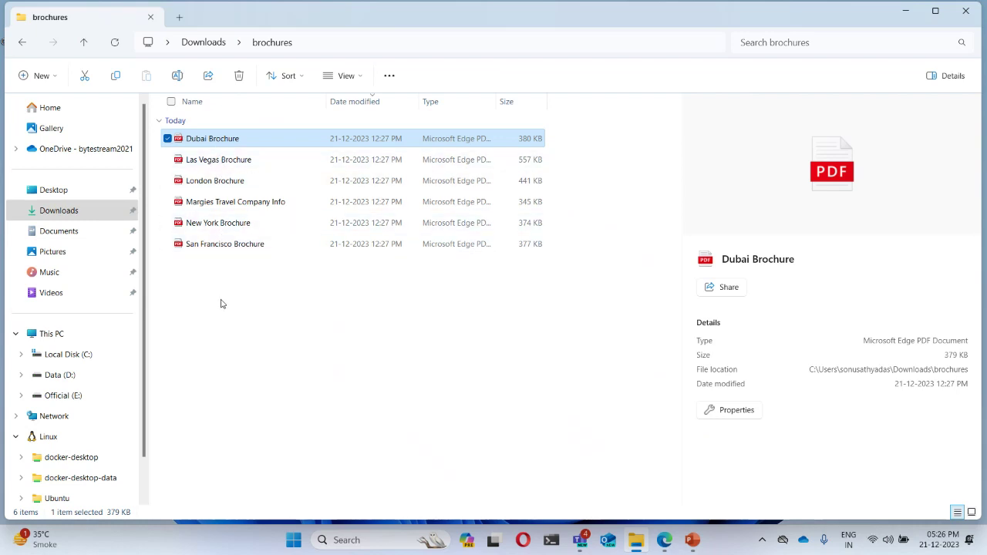
# Reopen the San Francisco Brochure PDF and examine its city overview and the accommodation options offered by Margie's Travel.
pyautogui.doubleClick(235, 243)
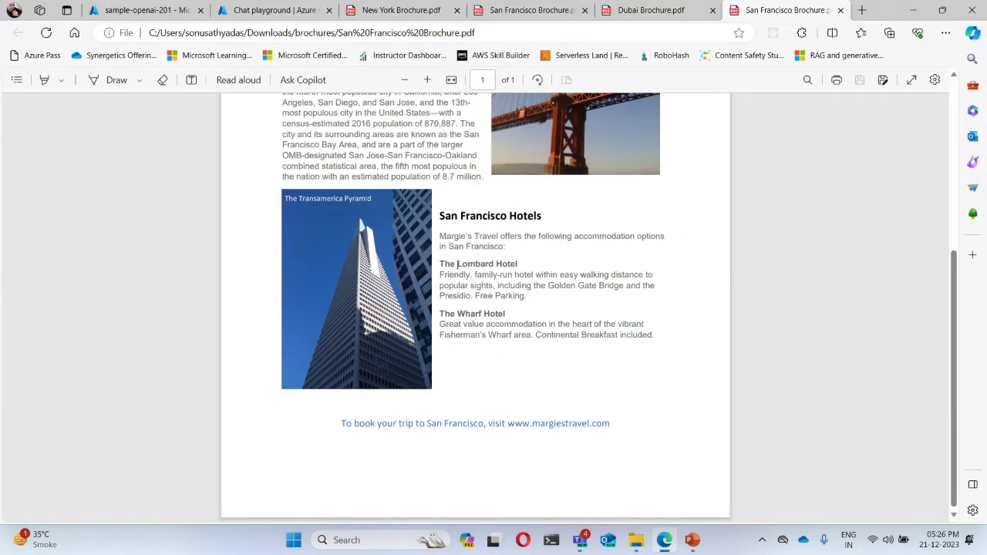
pyautogui.moveTo(439, 217); pyautogui.dragTo(538, 217)
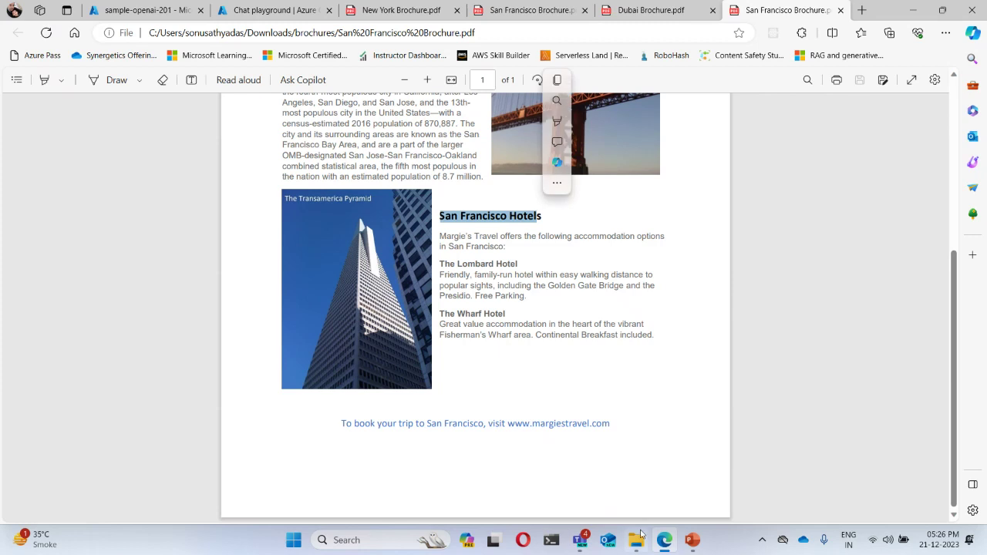
pyautogui.moveTo(640, 535)
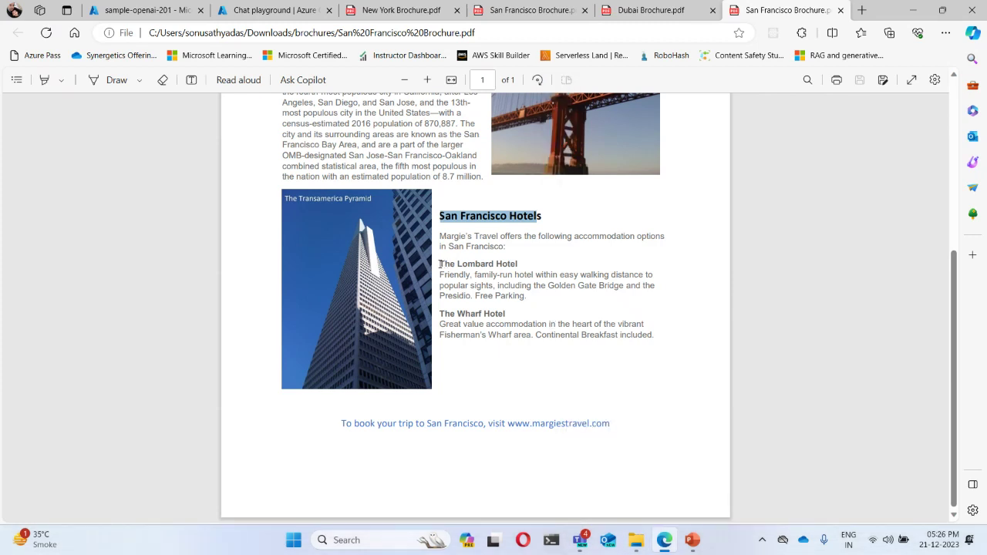
pyautogui.moveTo(439, 263); pyautogui.dragTo(668, 341)
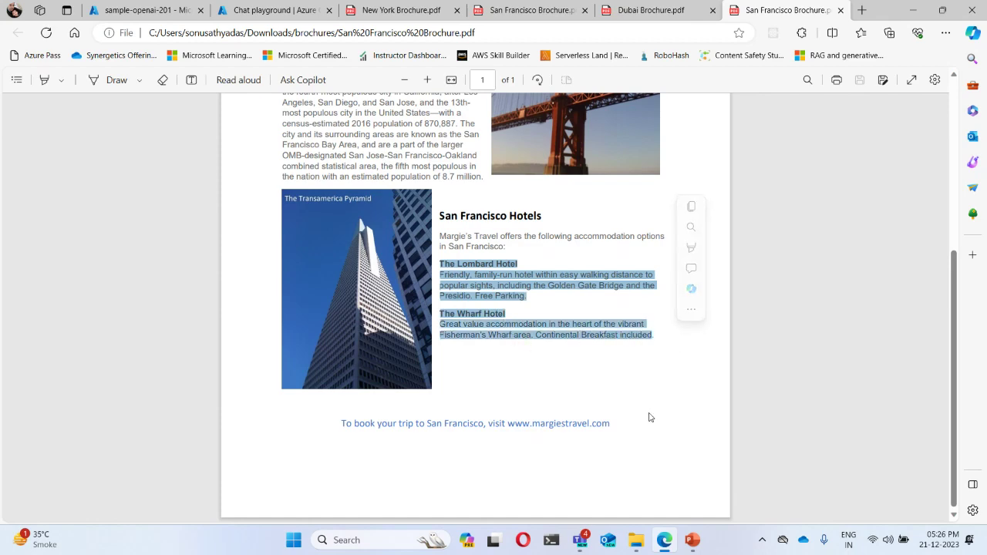
pyautogui.scroll(2, 612, 334)
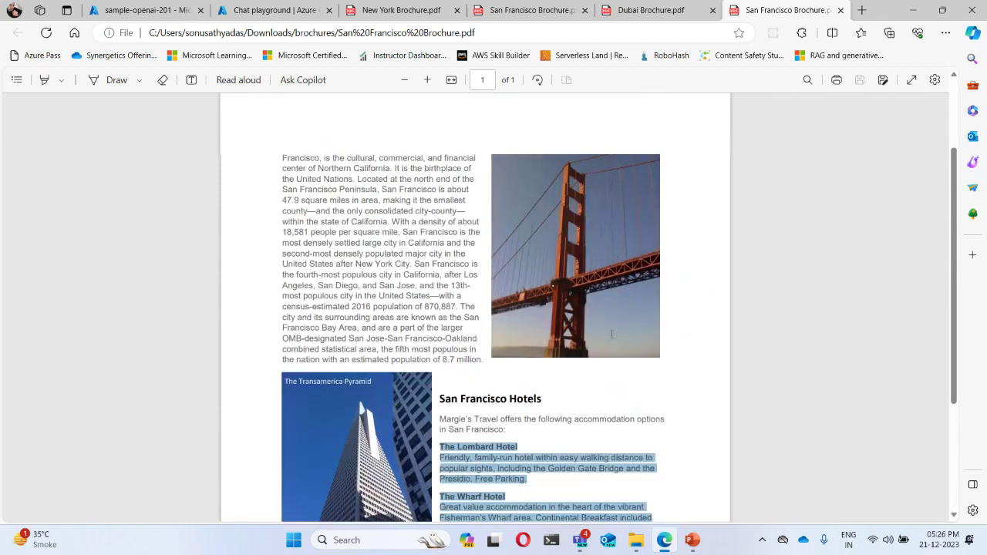
pyautogui.scroll(1, 611, 334)
pyautogui.scroll(-3, 455, 238)
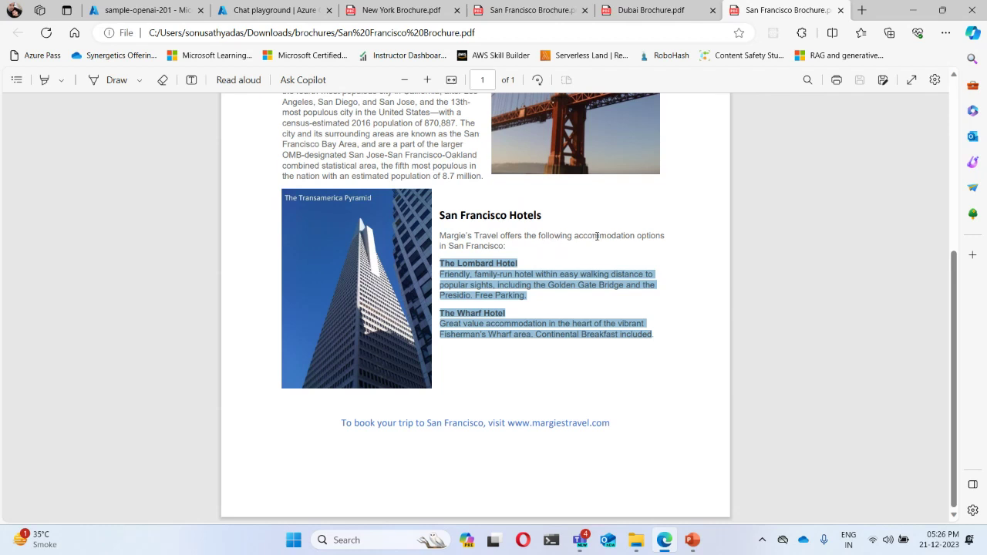
pyautogui.moveTo(531, 237); pyautogui.dragTo(664, 235)
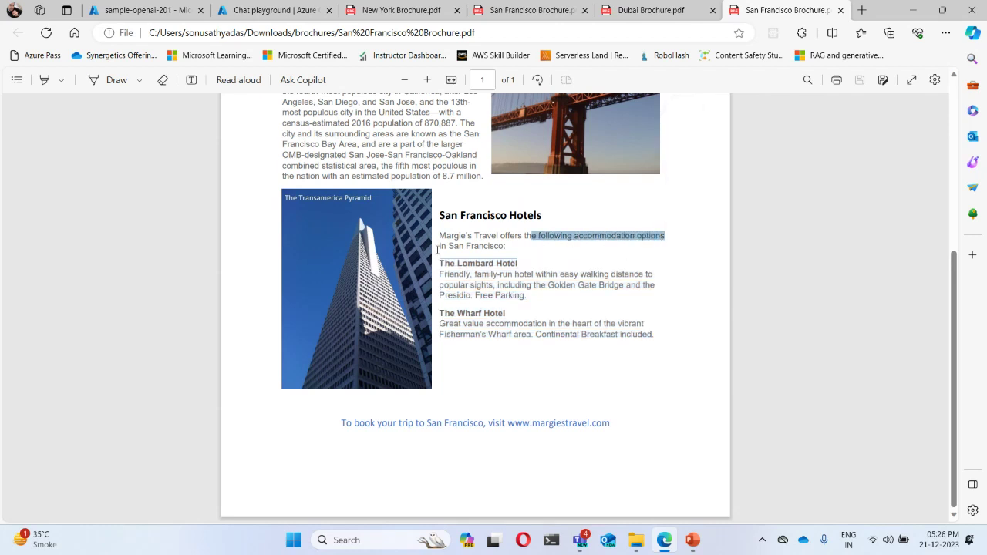
pyautogui.moveTo(449, 264); pyautogui.dragTo(519, 334)
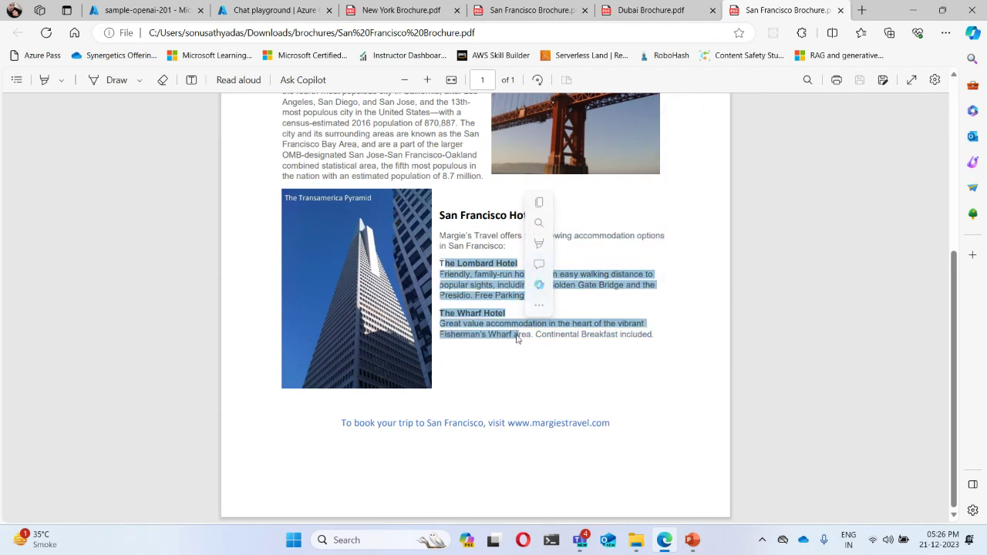
# Close the San Francisco and Dubai brochures and return to the Add data dialog in the Chat playground.
pyautogui.click(840, 10)
pyautogui.click(840, 10)
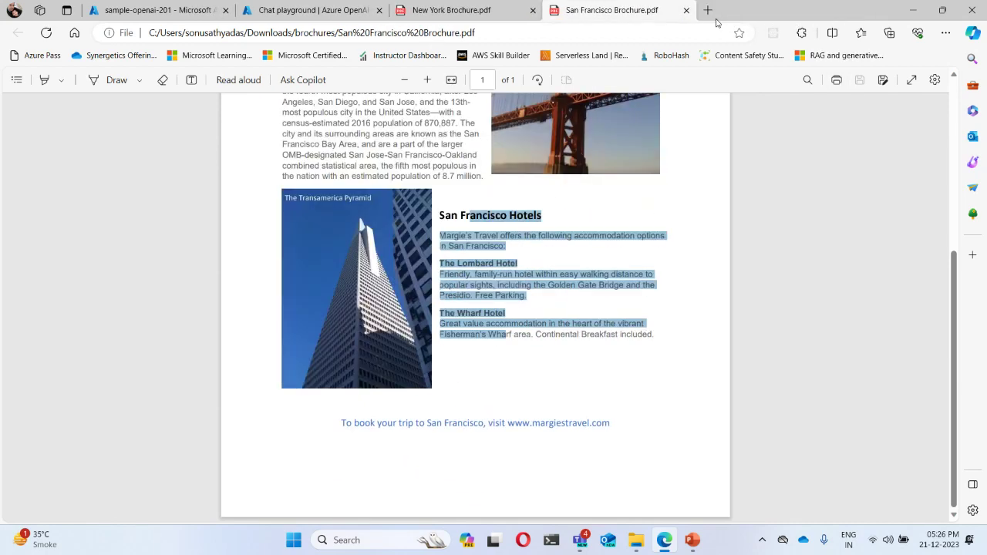
pyautogui.click(686, 10)
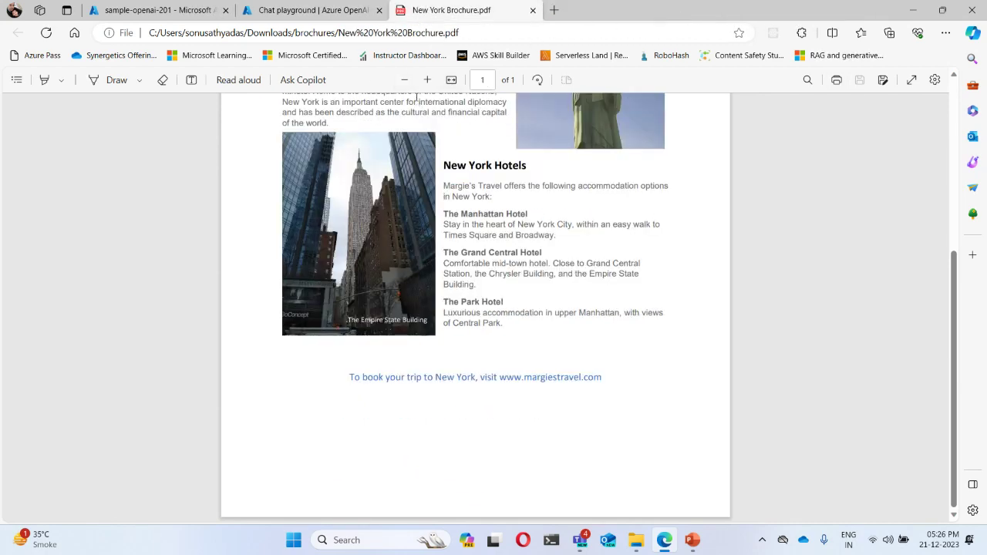
pyautogui.click(307, 16)
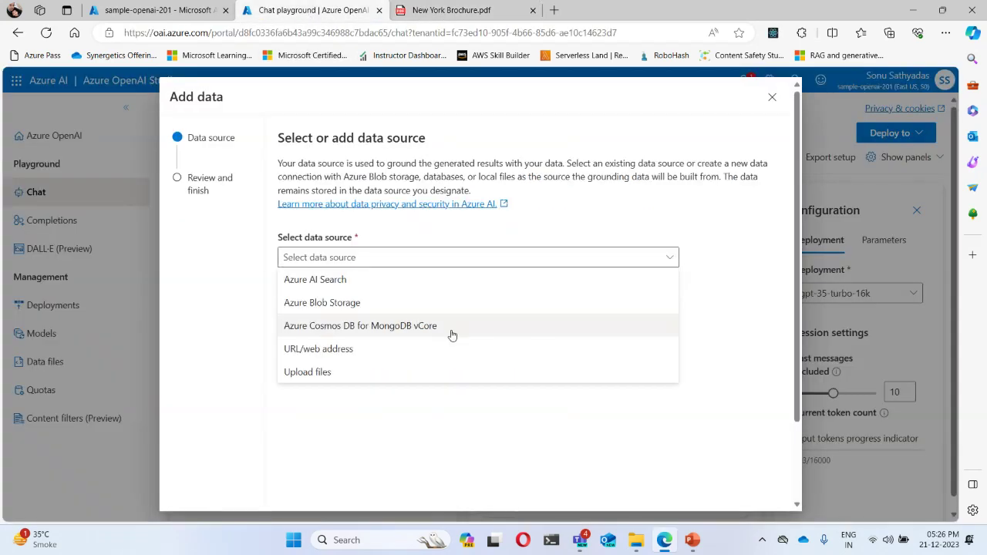
# Set the data source to Upload files and review the required Azure Blob storage and Azure AI Search resource settings.
pyautogui.click(314, 375)
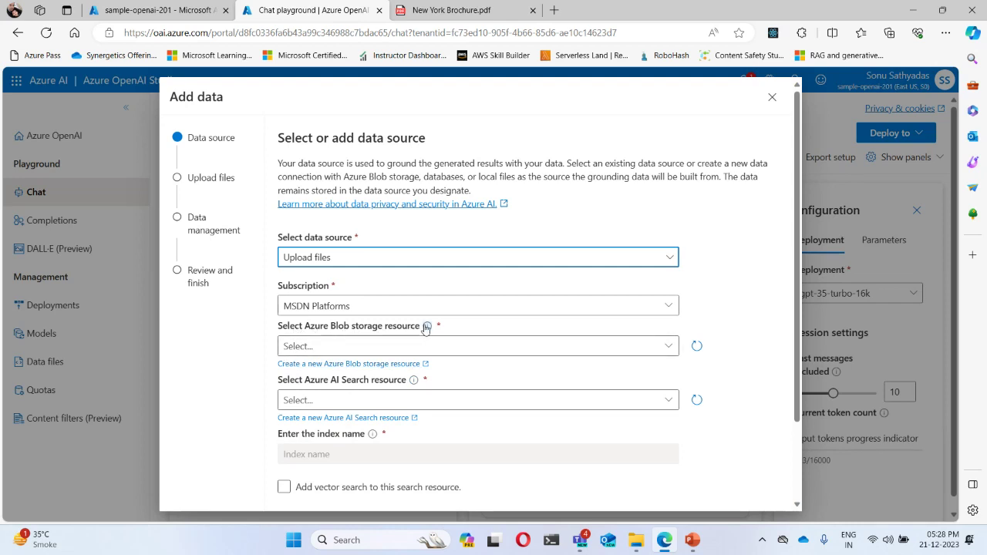
pyautogui.moveTo(310, 382); pyautogui.dragTo(392, 384)
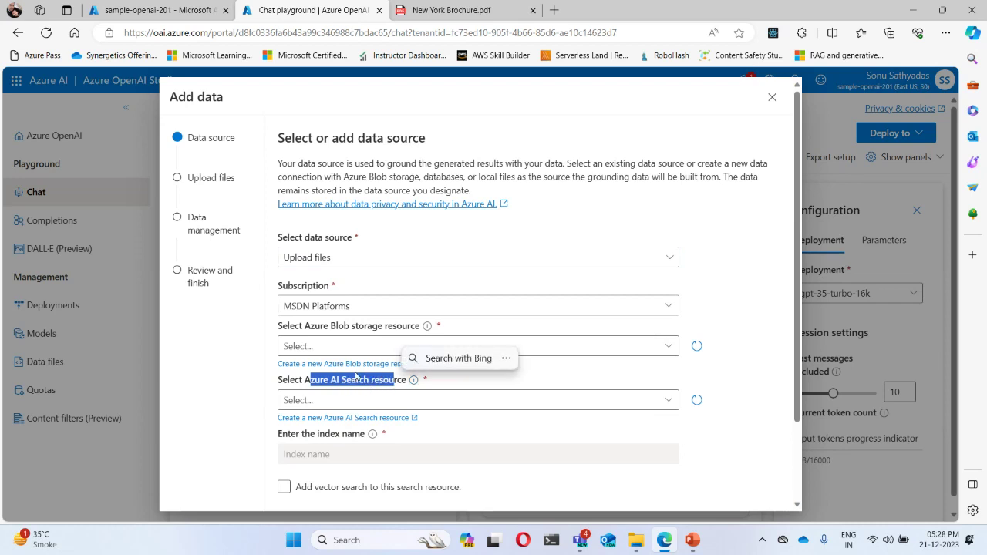
pyautogui.click(309, 329)
pyautogui.moveTo(307, 330); pyautogui.dragTo(394, 332)
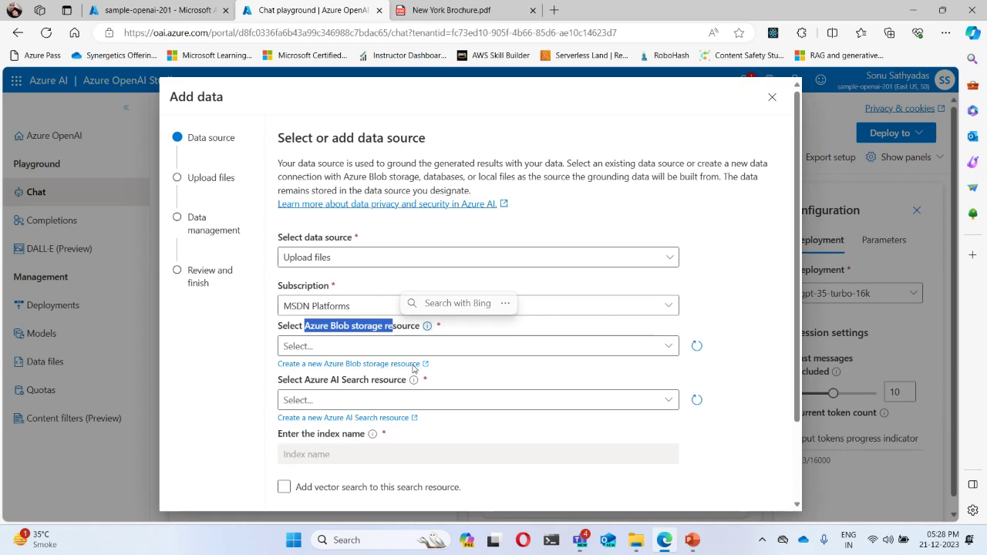
pyautogui.moveTo(310, 380); pyautogui.dragTo(401, 381)
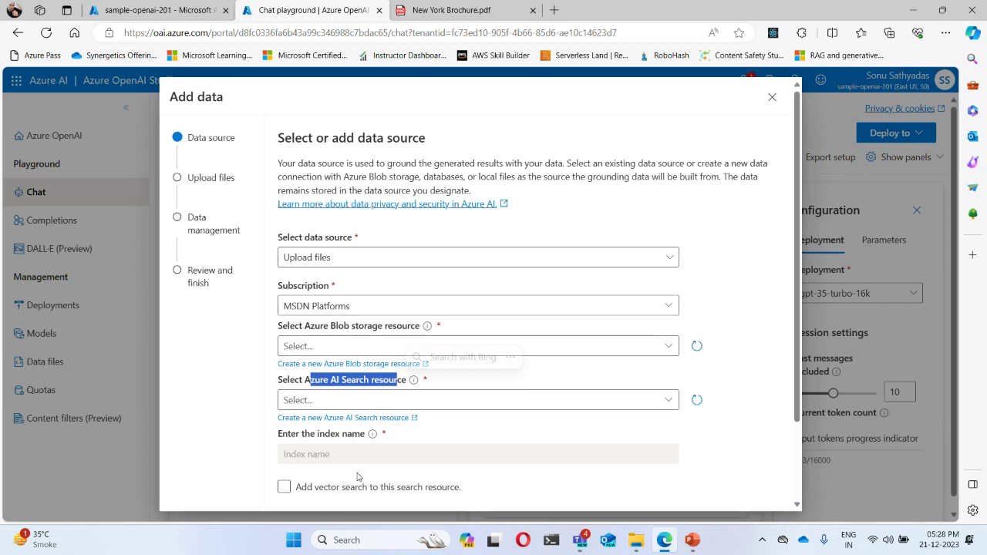
pyautogui.click(426, 325)
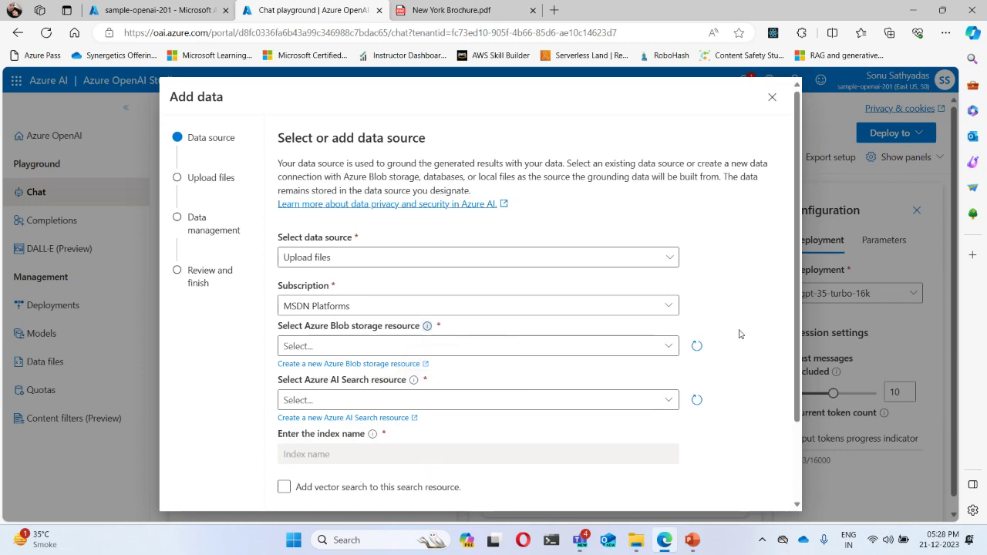
pyautogui.click(668, 347)
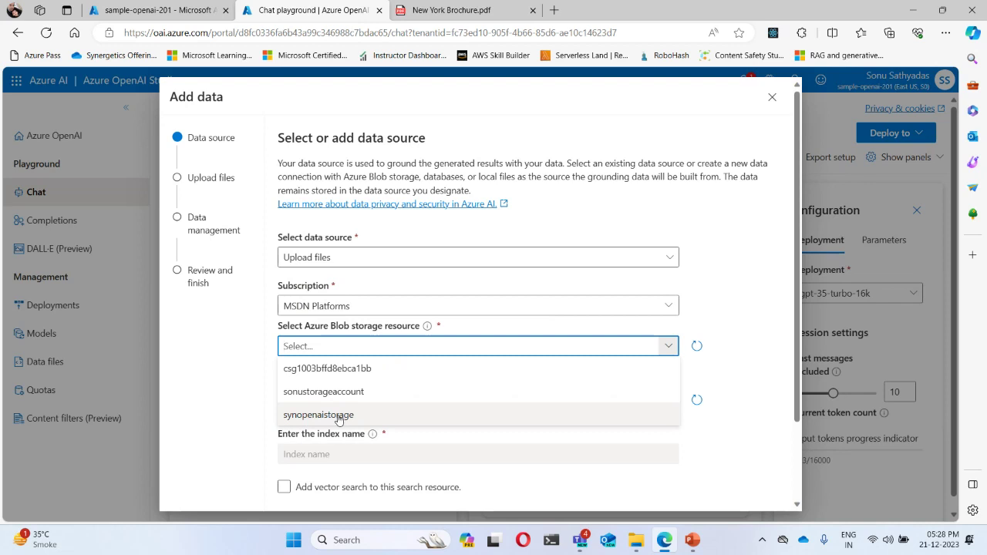
pyautogui.click(709, 321)
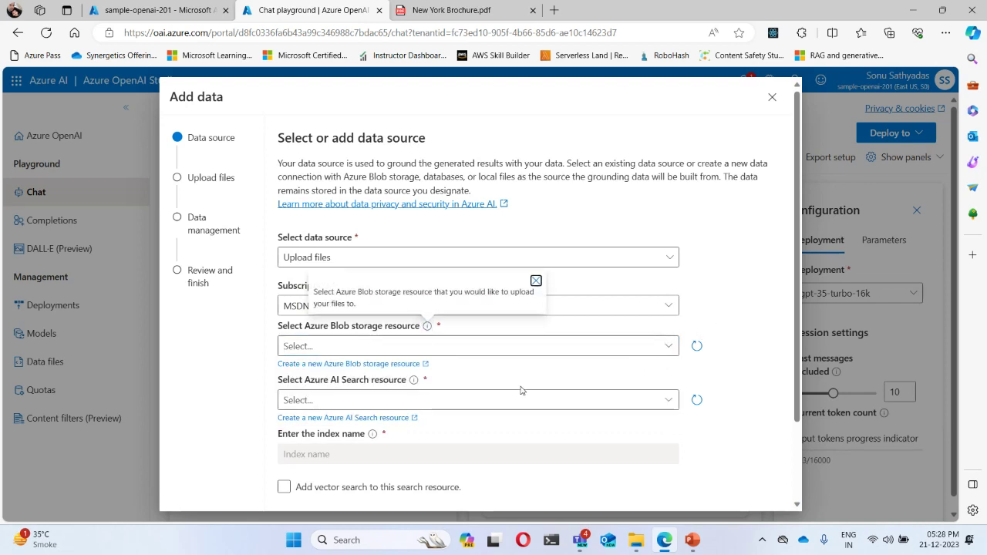
# Start a new Azure Blob storage resource in SampleGroup, named sampleopenaistorage2023, with Locally-redundant storage (LRS).
pyautogui.click(332, 364)
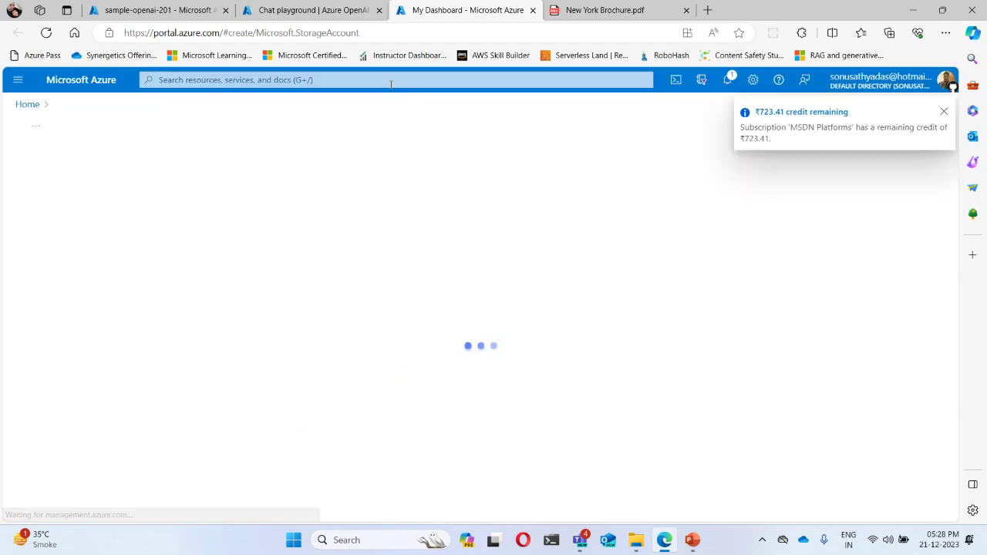
pyautogui.scroll(-2, 312, 277)
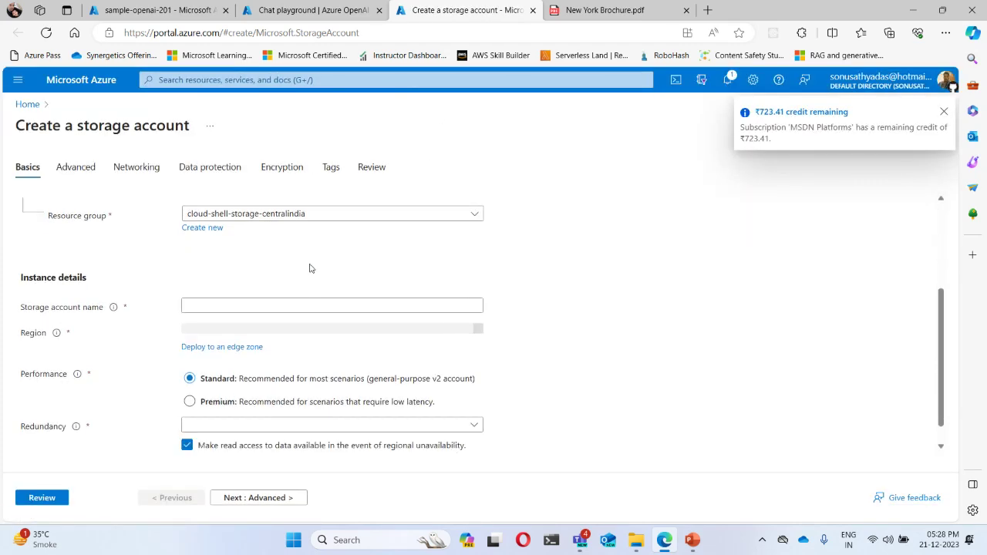
pyautogui.click(299, 214)
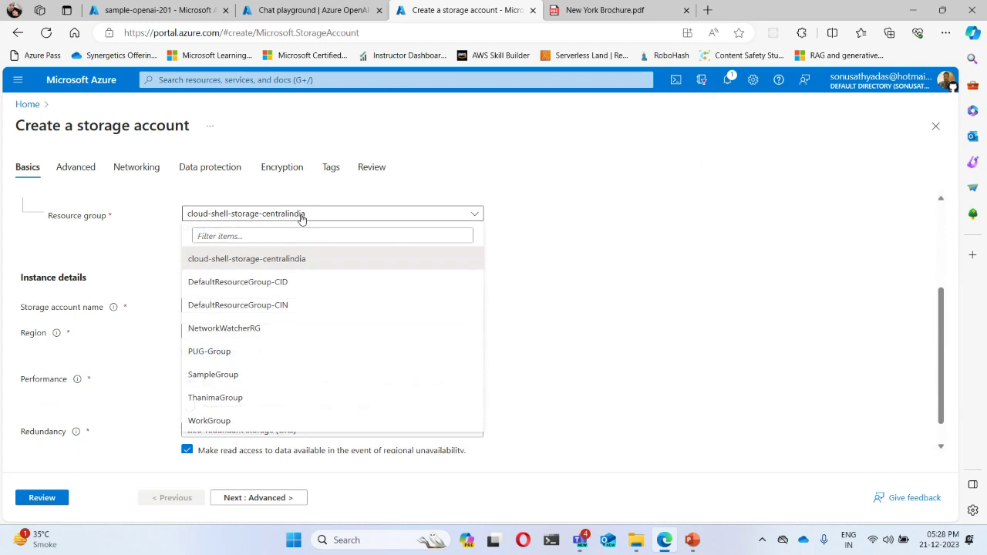
pyautogui.click(213, 374)
pyautogui.click(310, 307)
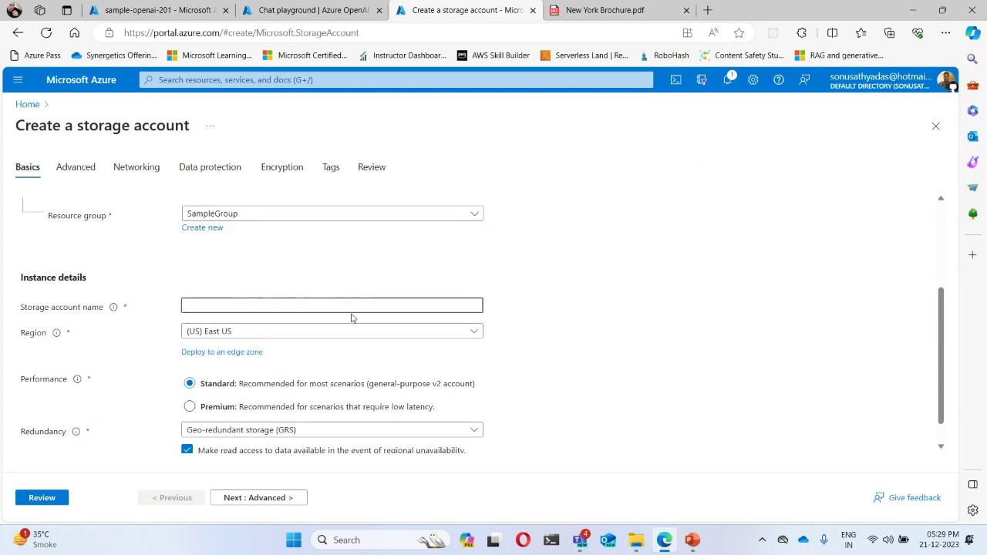
pyautogui.write('sampleope')
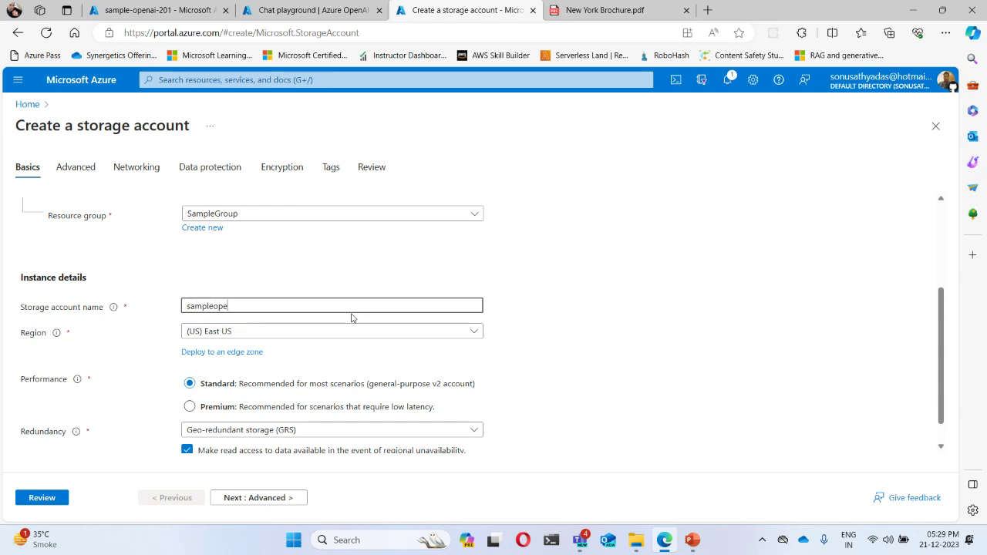
pyautogui.write('naistorage2023')
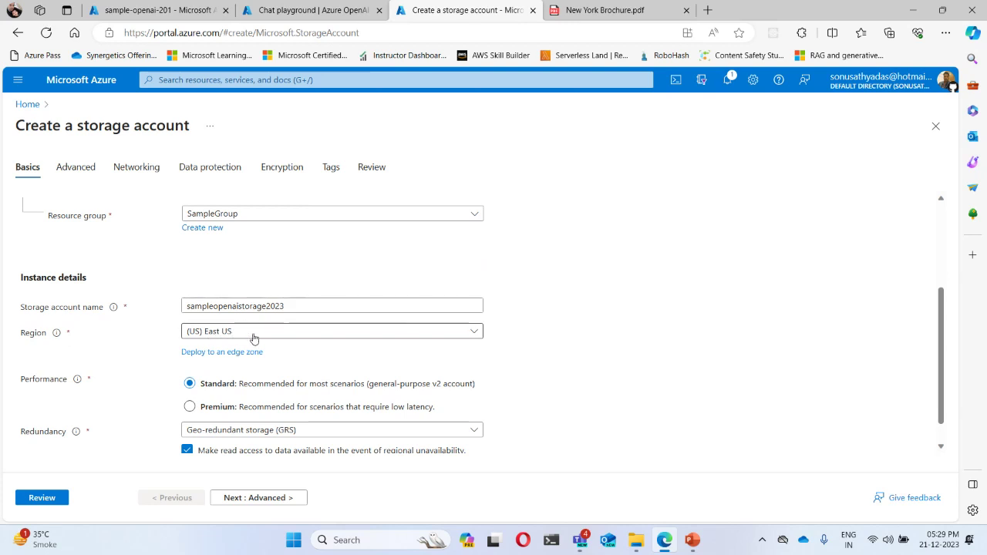
pyautogui.click(229, 430)
pyautogui.click(260, 266)
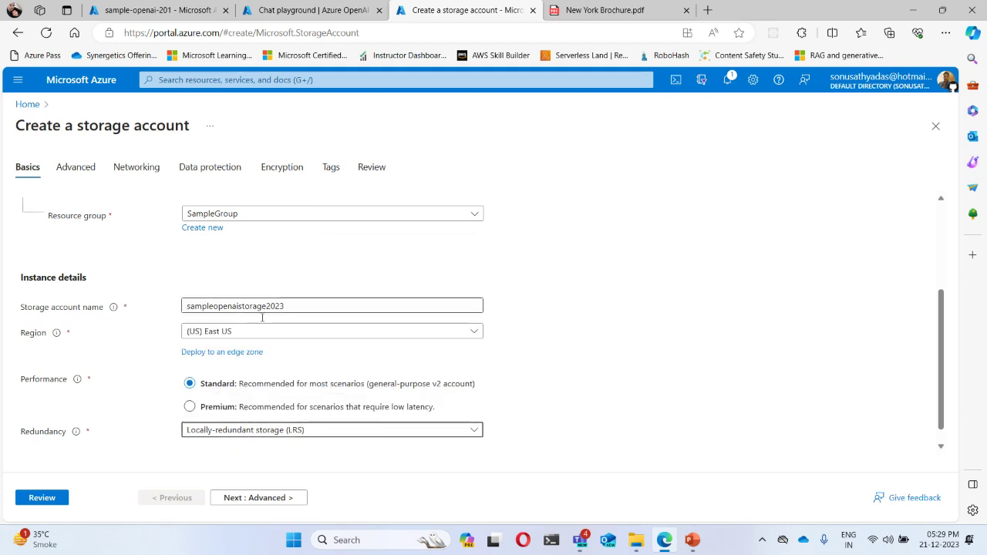
# Allow enabling anonymous access on individual containers in the advanced settings and create the storage account.
pyautogui.click(260, 497)
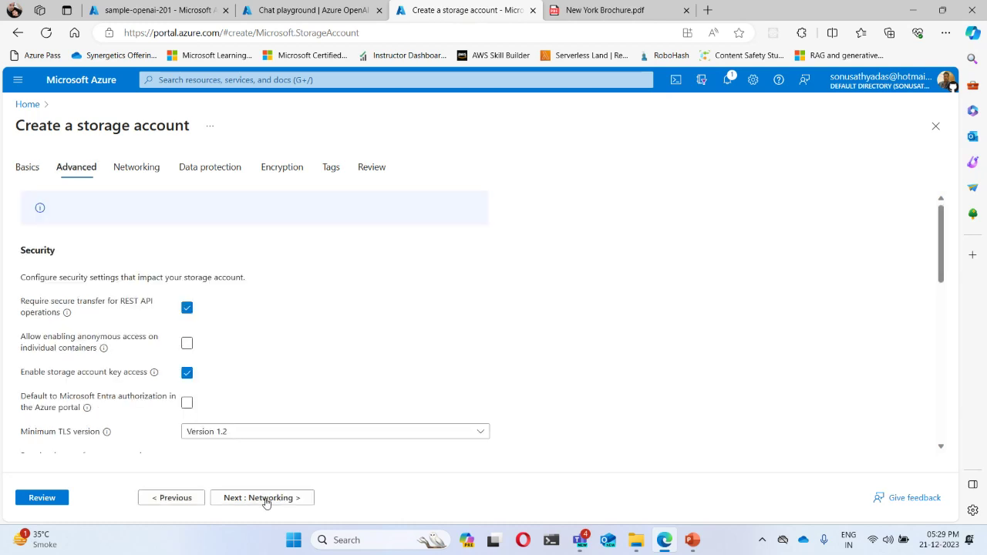
pyautogui.click(186, 354)
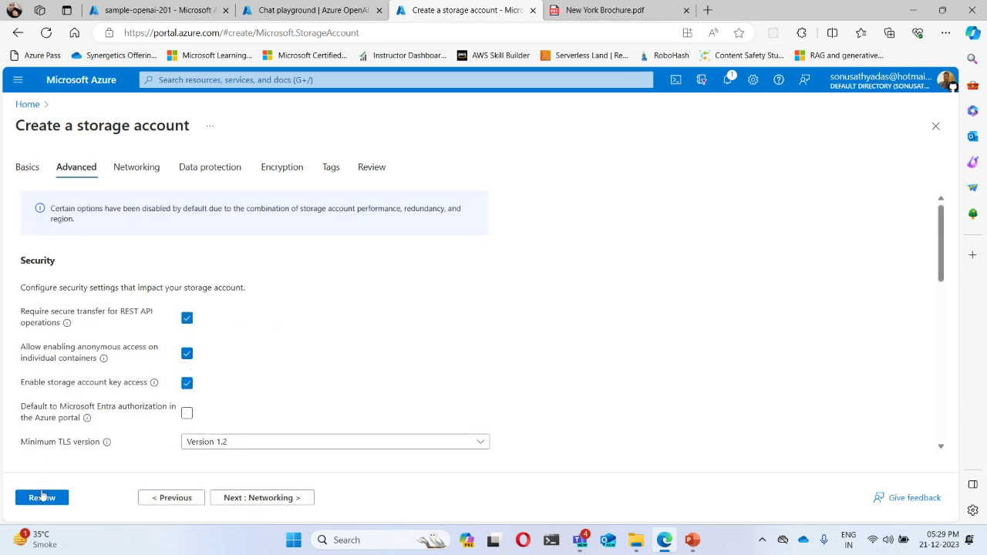
pyautogui.click(42, 497)
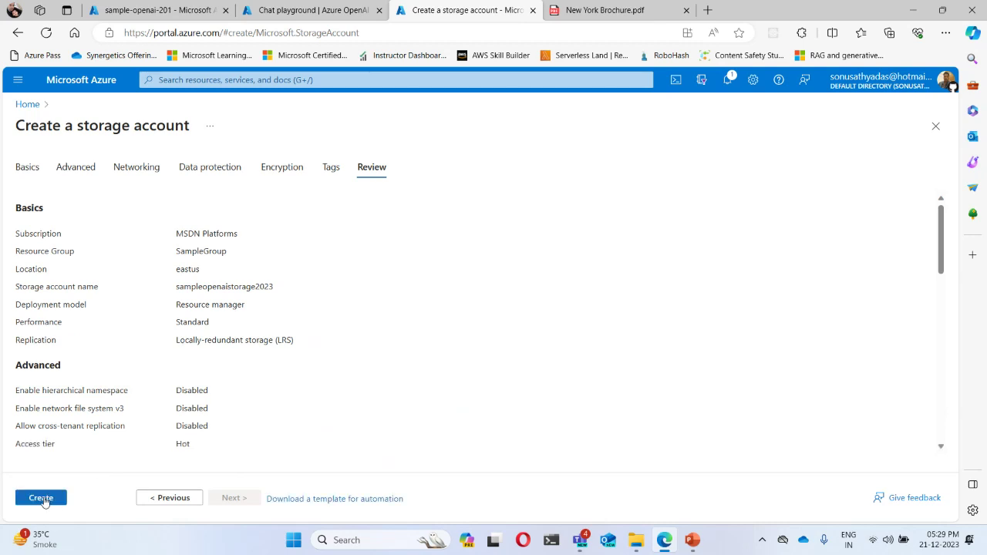
pyautogui.click(44, 498)
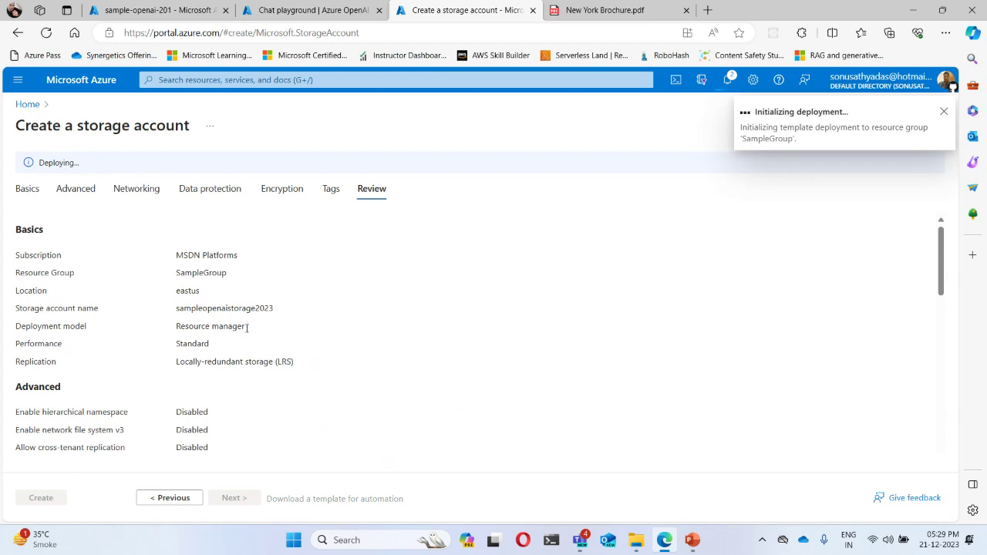
# Check the existing Azure AI Search resources in the Chat playground's Add data dialog and start creating a new one.
pyautogui.click(317, 11)
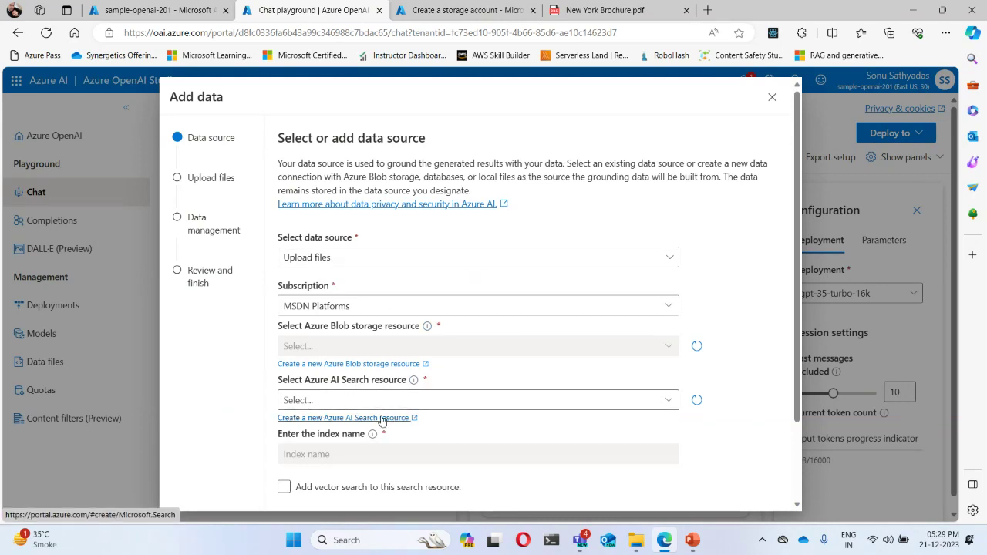
pyautogui.click(463, 403)
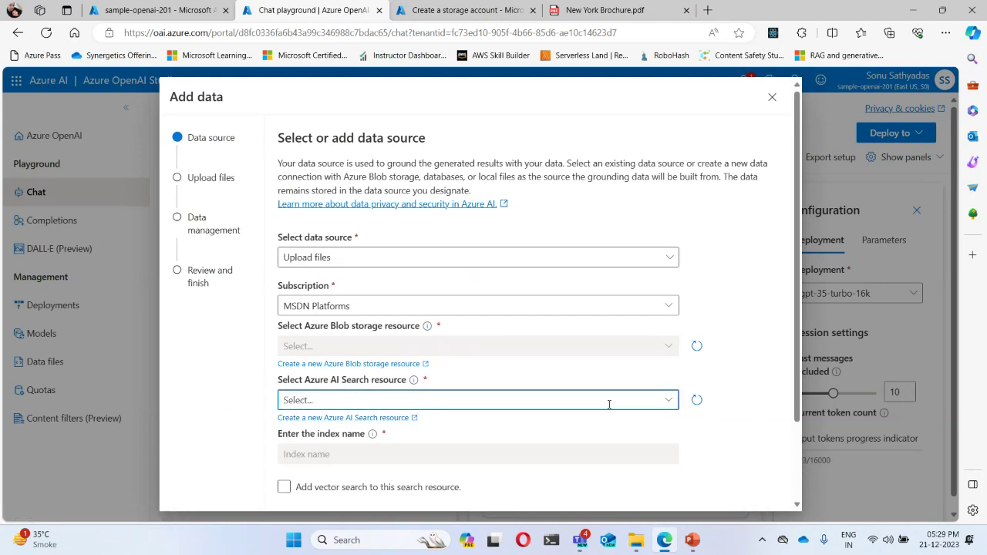
pyautogui.click(672, 407)
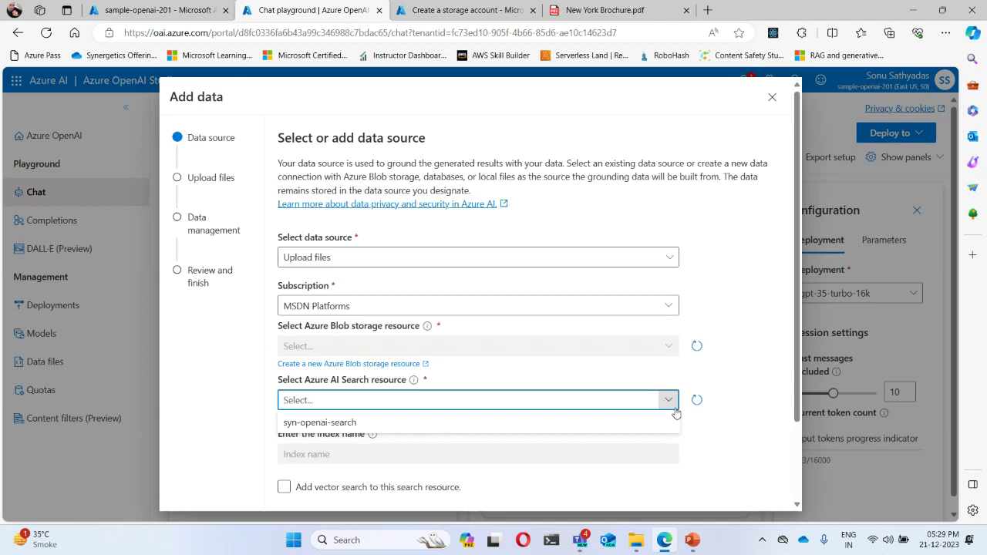
pyautogui.click(672, 408)
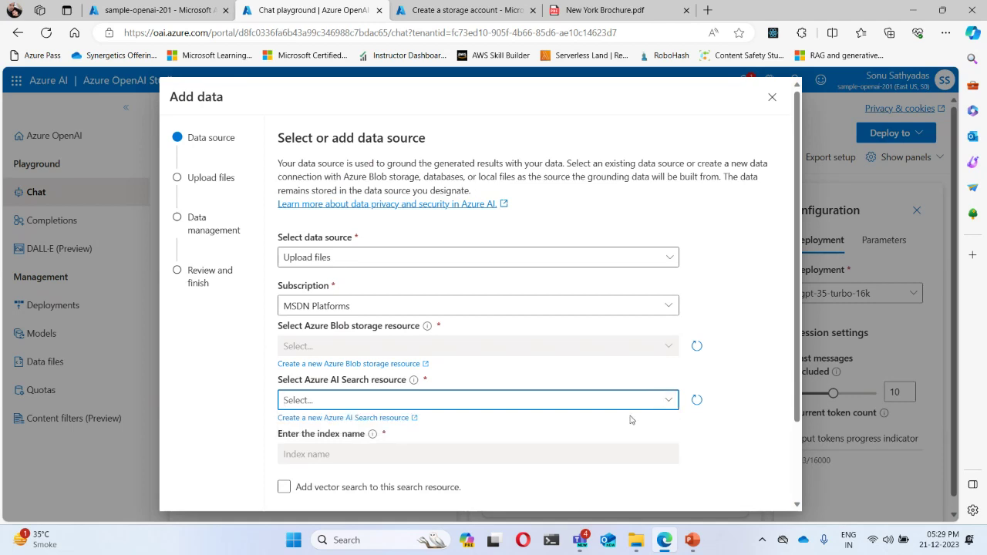
pyautogui.click(393, 418)
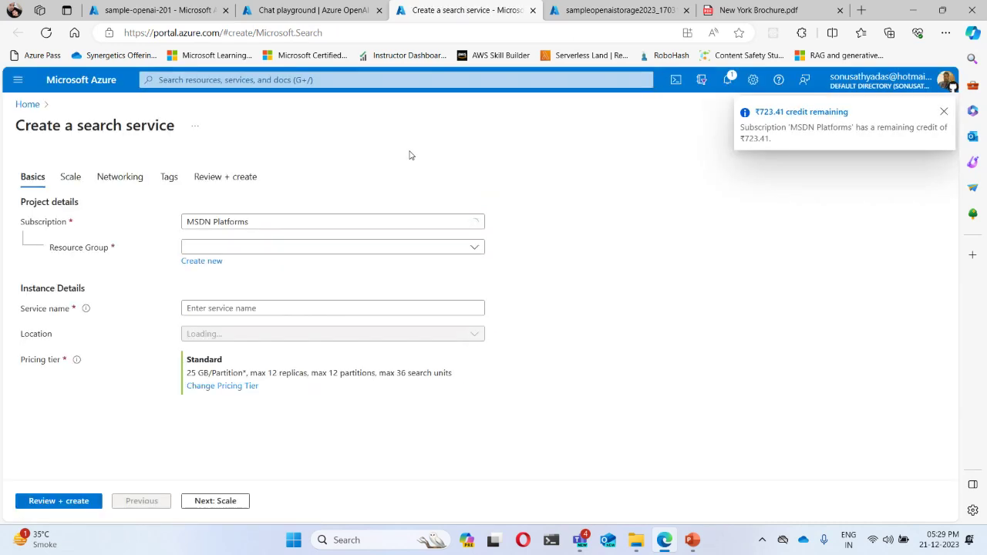
# Assign the new search service to the SampleGroup resource group and name it sample-openai-search.
pyautogui.click(207, 248)
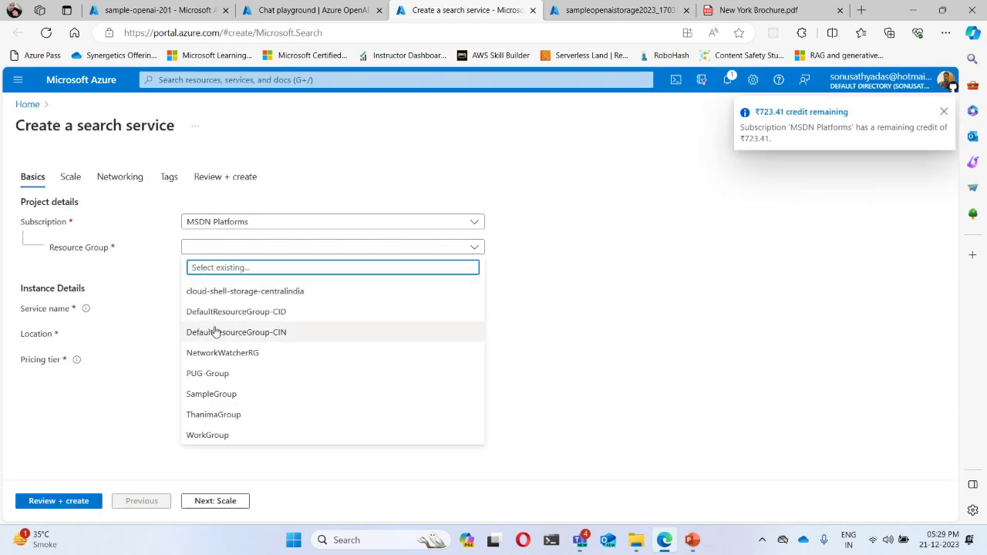
pyautogui.click(218, 394)
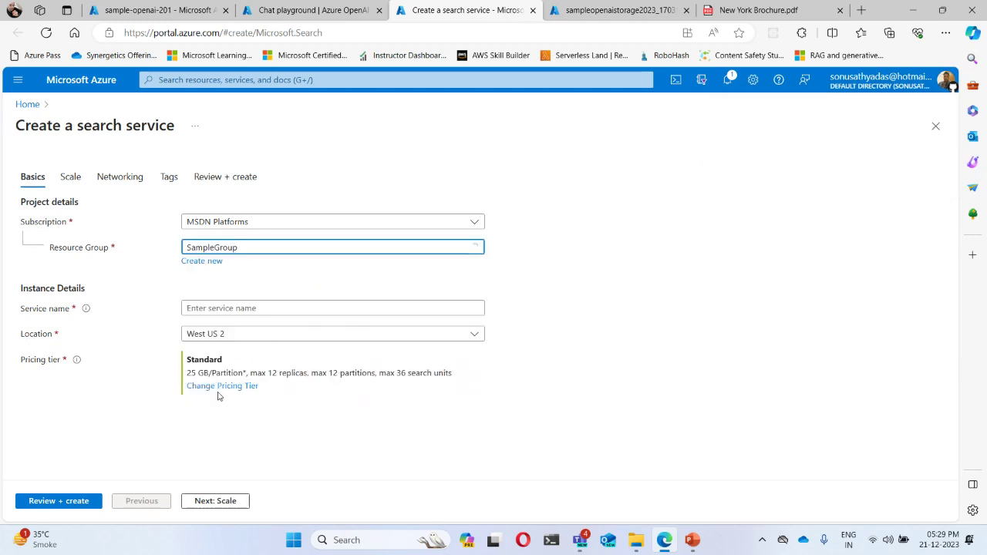
pyautogui.click(237, 309)
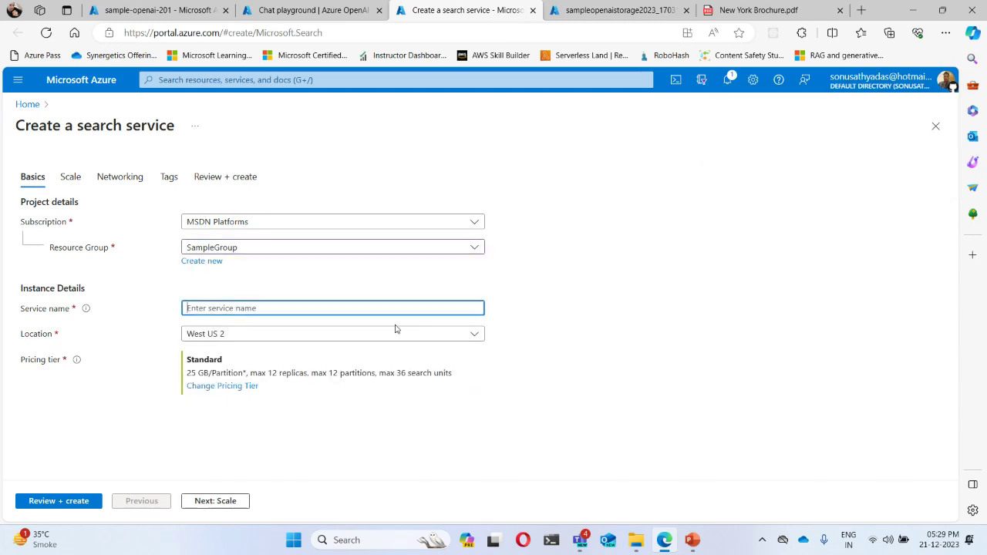
pyautogui.write('sample-openai-search')
pyautogui.click(565, 311)
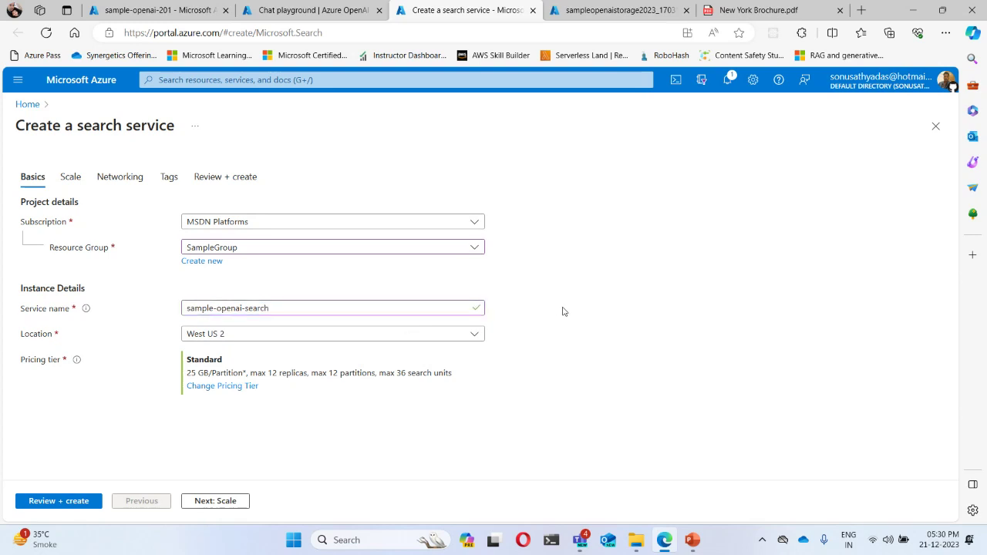
# Set the search service's location to East US and its pricing tier to Basic.
pyautogui.click(251, 336)
pyautogui.scroll(2, 245, 209)
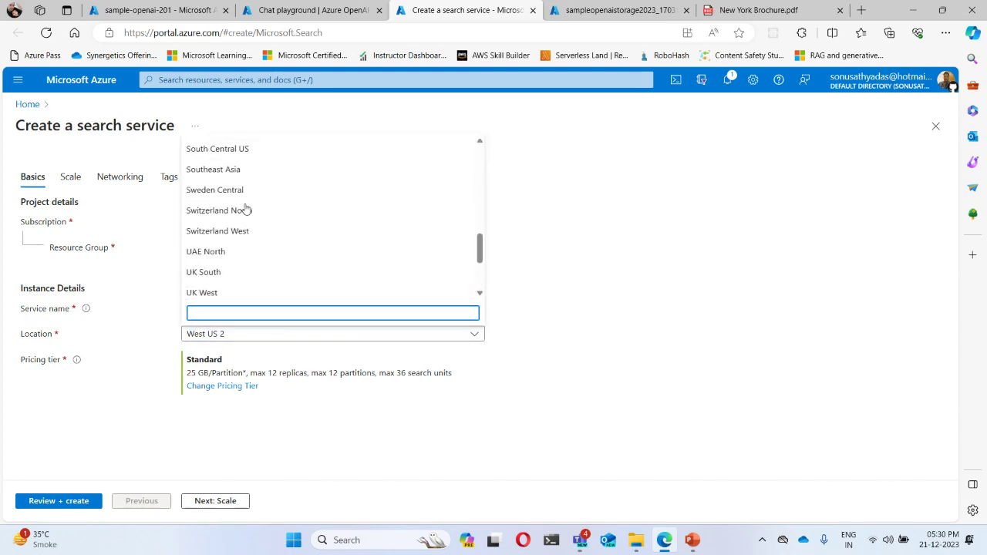
pyautogui.scroll(6, 245, 208)
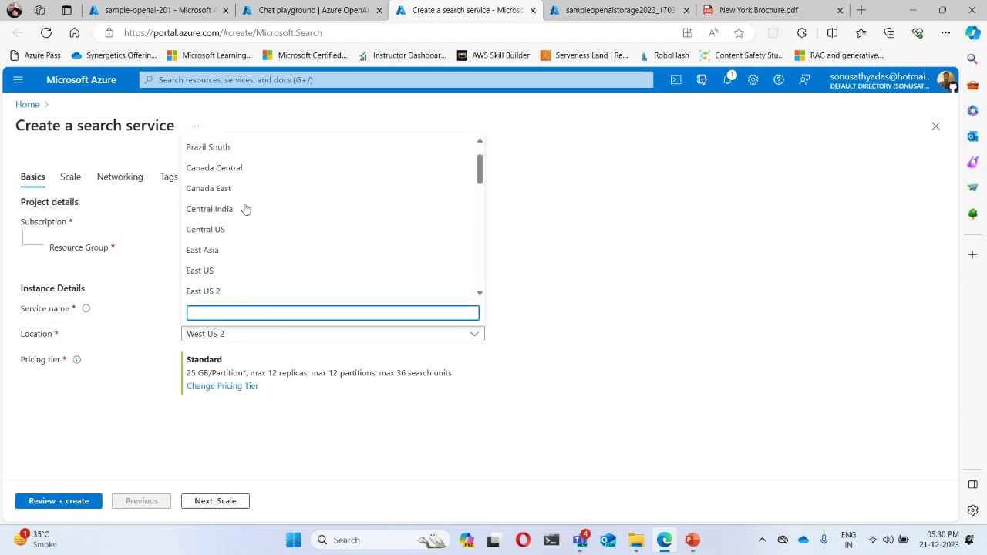
pyautogui.click(210, 271)
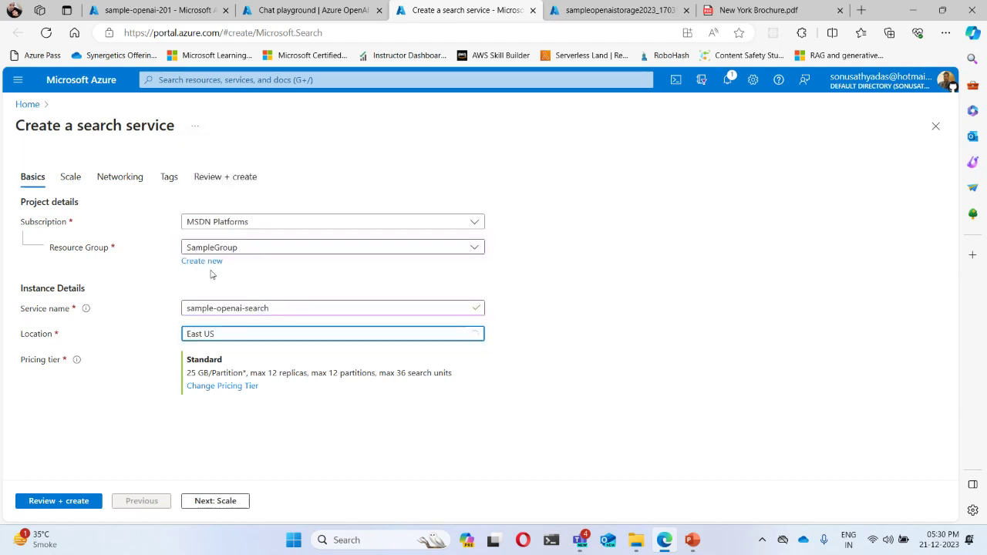
pyautogui.click(208, 387)
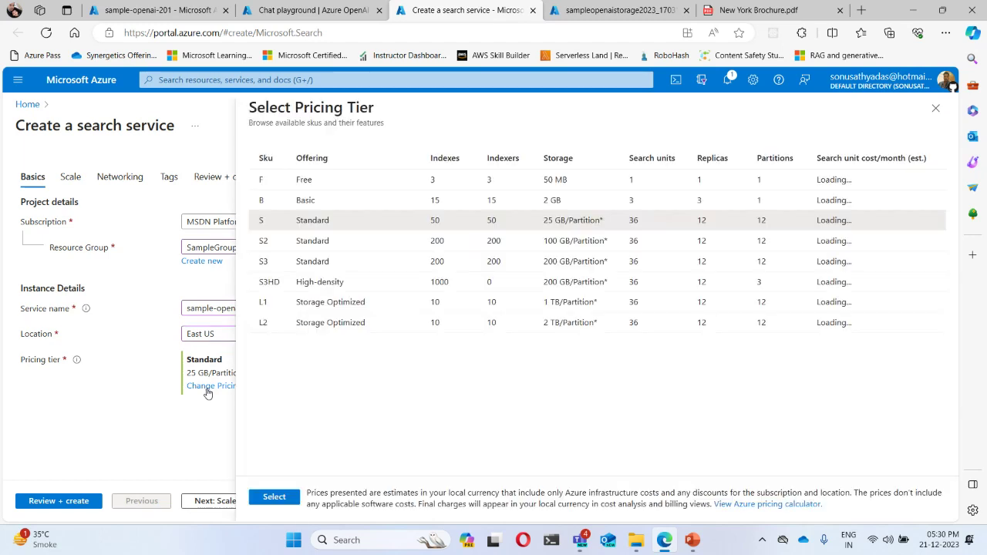
pyautogui.click(309, 201)
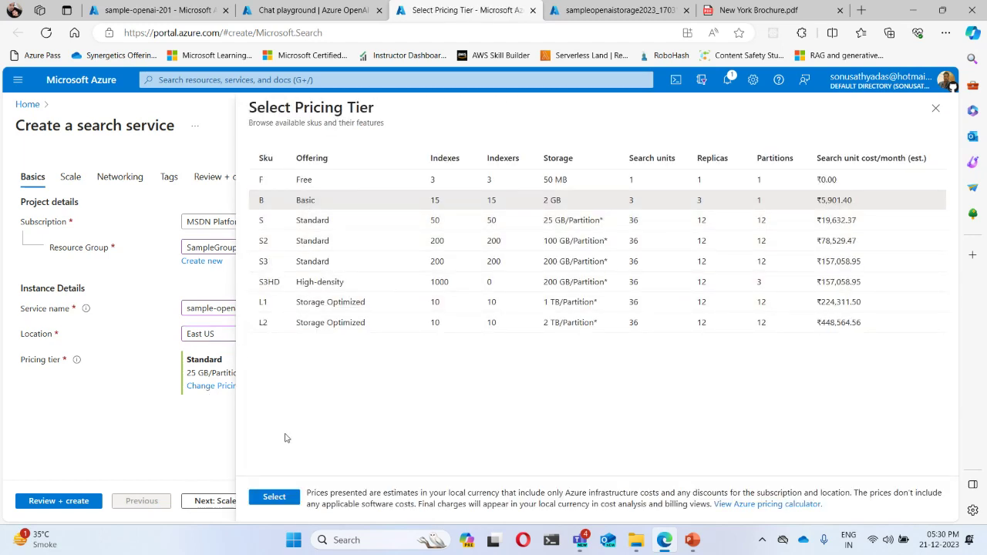
pyautogui.click(273, 498)
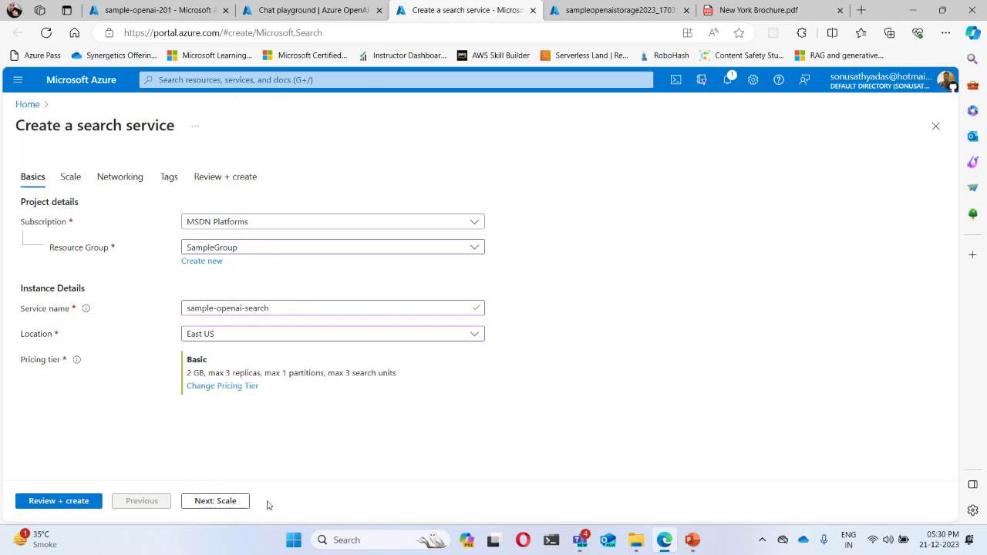
# Keep the default scale, networking and tag settings and create the search service.
pyautogui.click(217, 503)
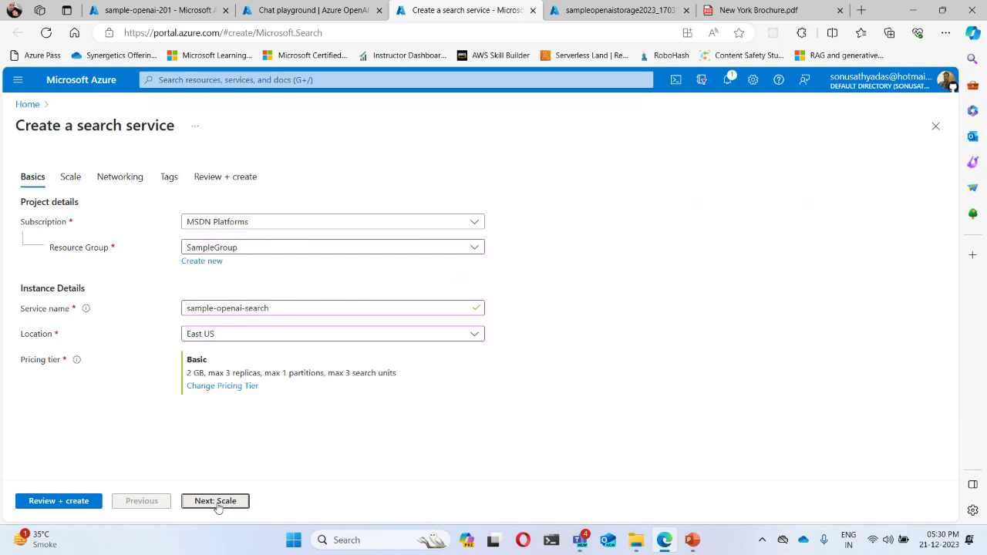
pyautogui.click(216, 503)
pyautogui.click(217, 503)
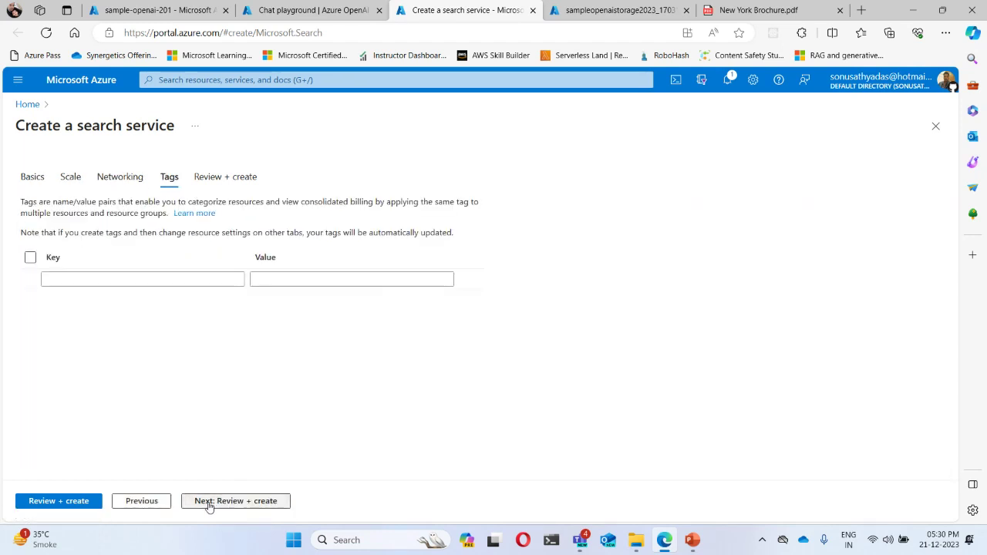
pyautogui.click(208, 502)
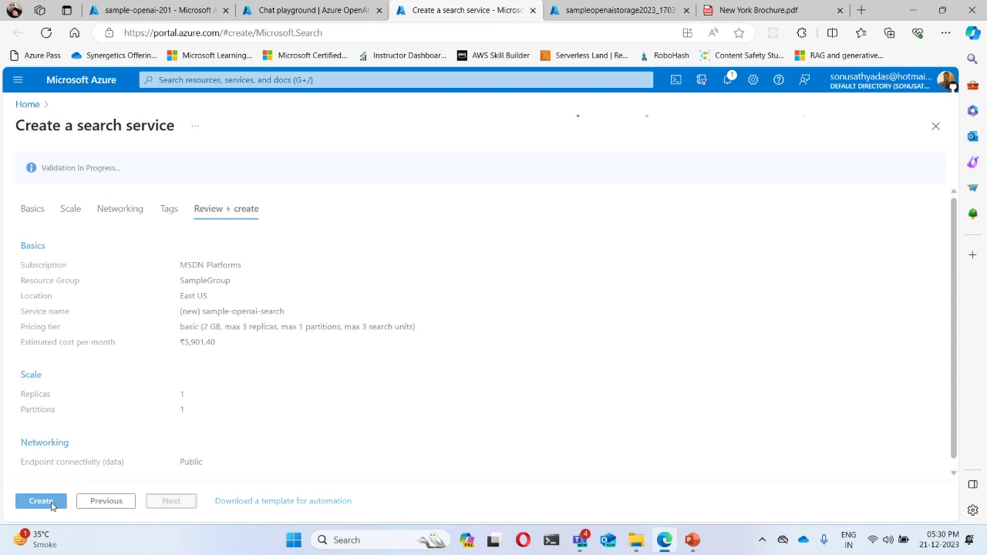
pyautogui.click(51, 505)
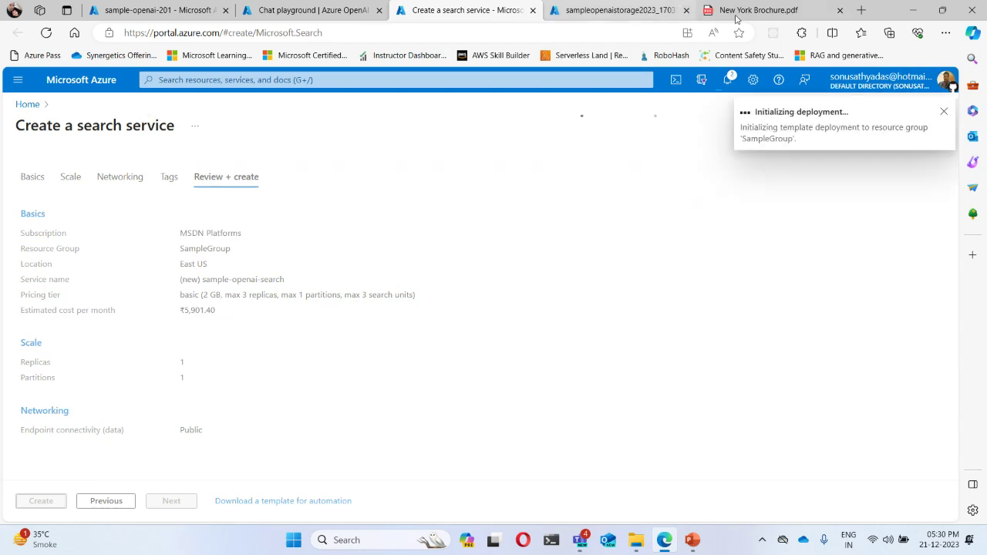
# Close the New York brochure and open the deployed sampleopenaistorage2023 and sample-openai-search resources.
pyautogui.click(839, 13)
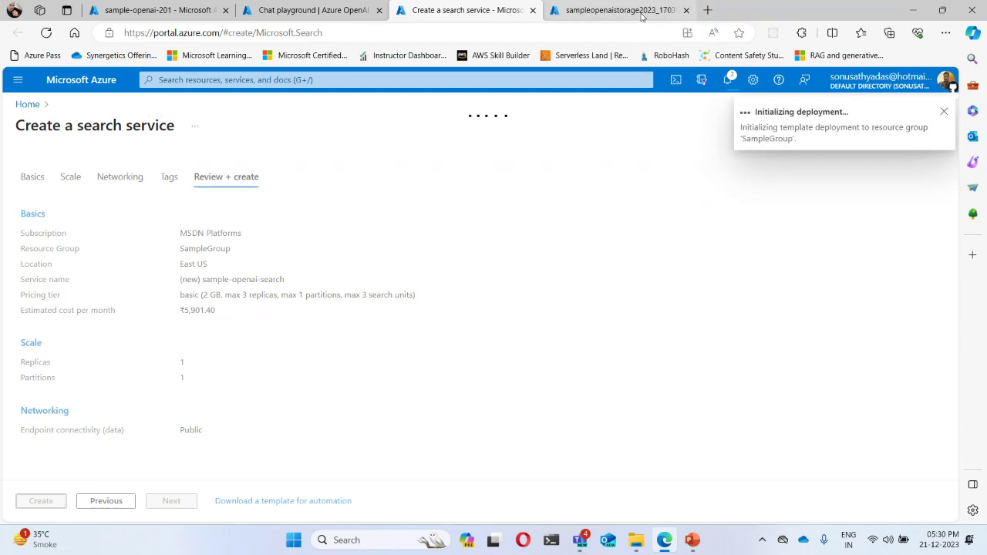
pyautogui.click(643, 12)
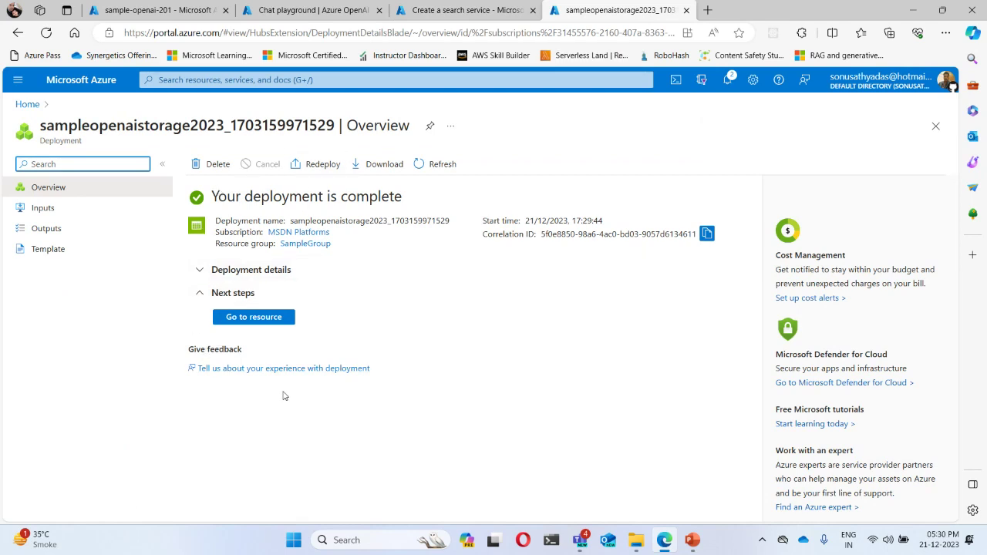
pyautogui.click(271, 321)
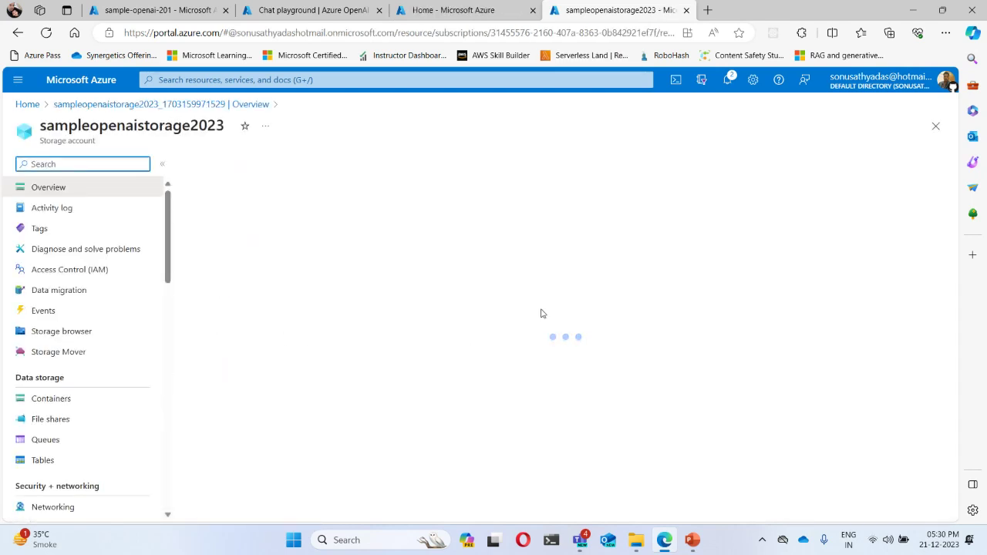
pyautogui.click(409, 16)
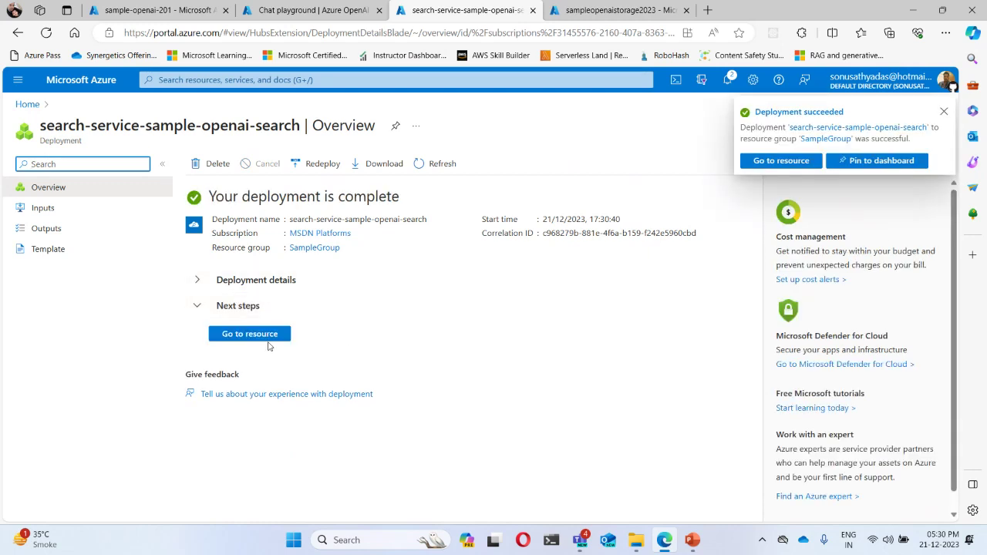
pyautogui.click(249, 334)
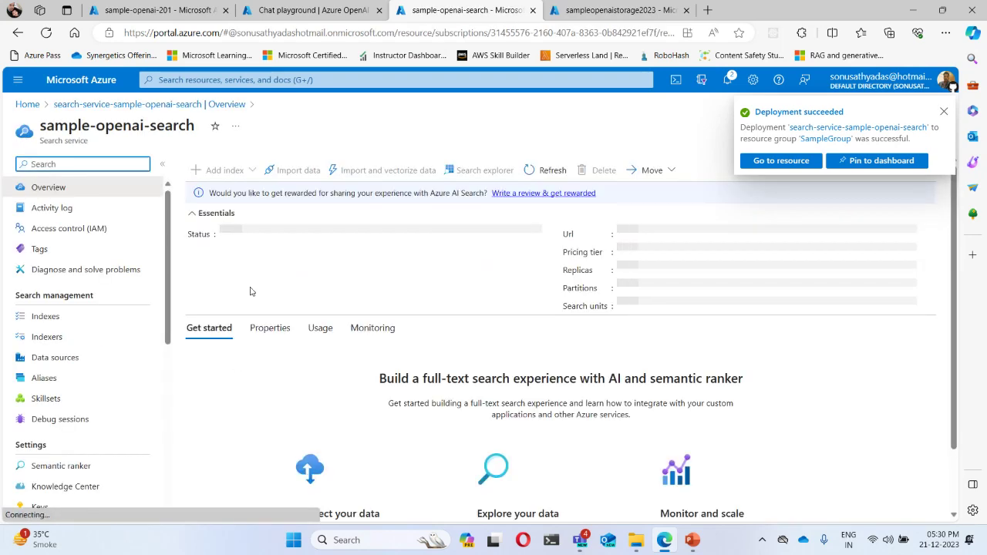
# Refresh both resource lists in the Add data dialog, select sampleopenaistorage2023 as the Blob storage resource and turn on CORS for it.
pyautogui.click(312, 10)
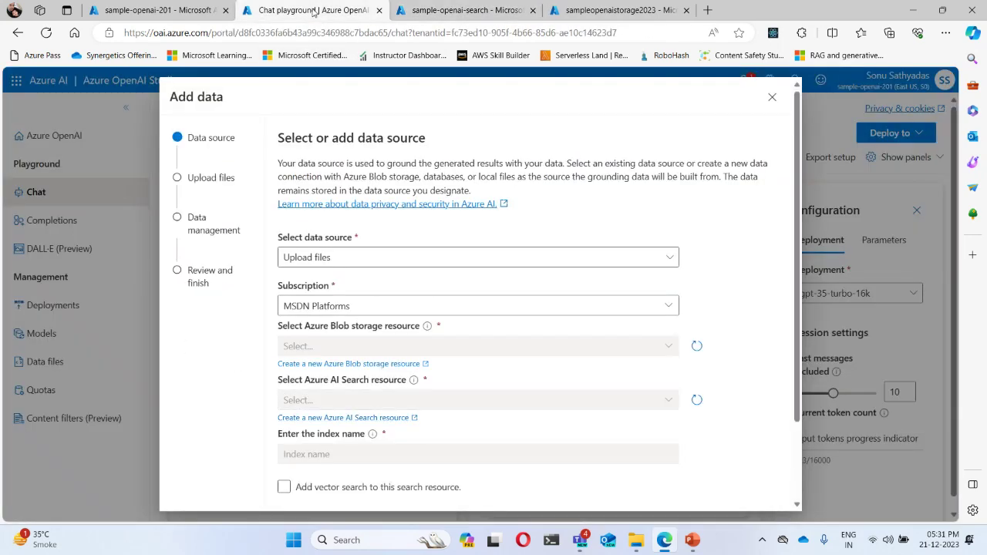
pyautogui.click(697, 349)
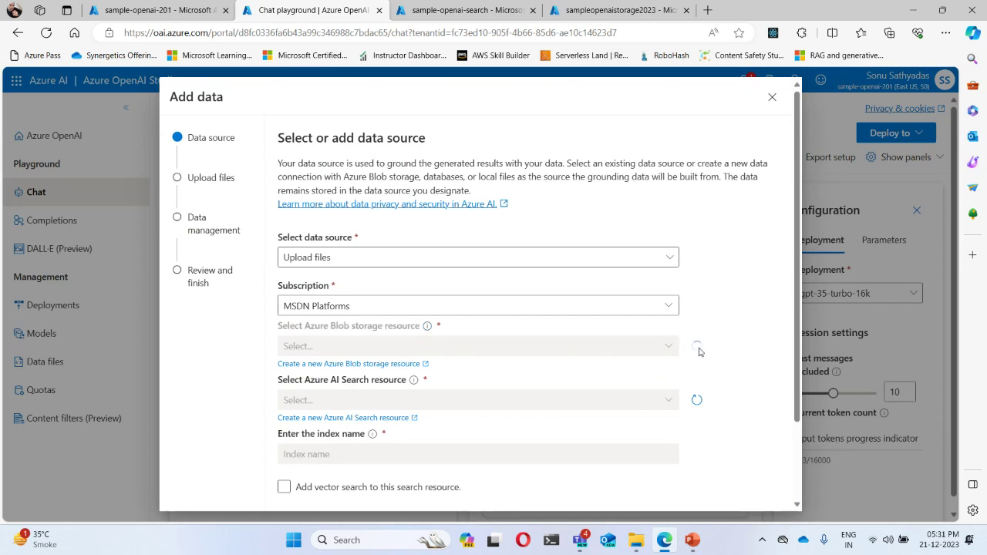
pyautogui.click(696, 399)
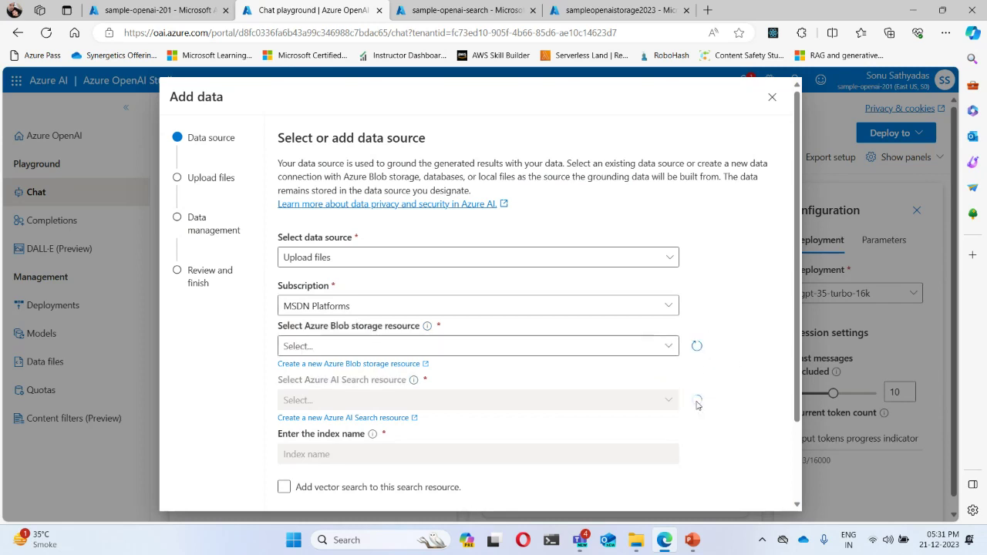
pyautogui.click(670, 349)
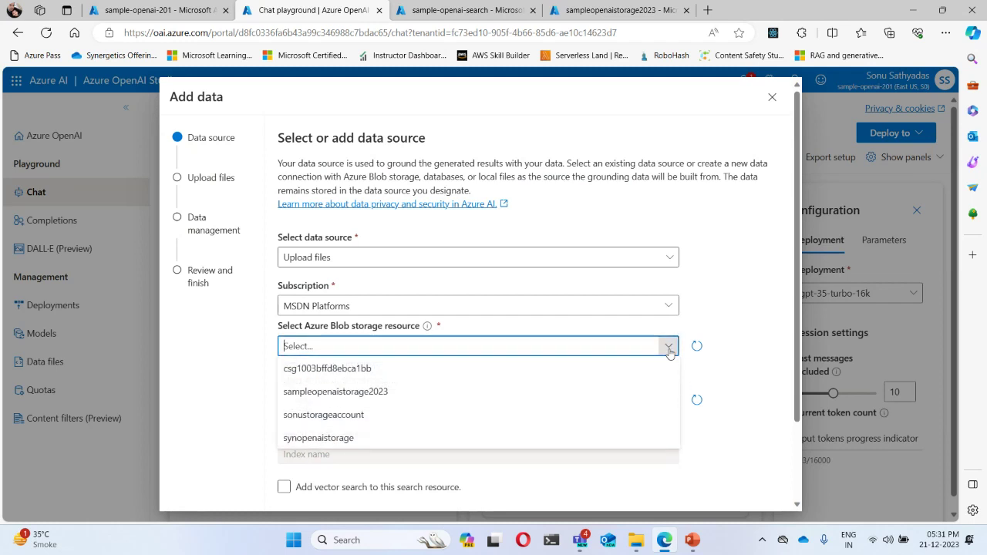
pyautogui.click(376, 392)
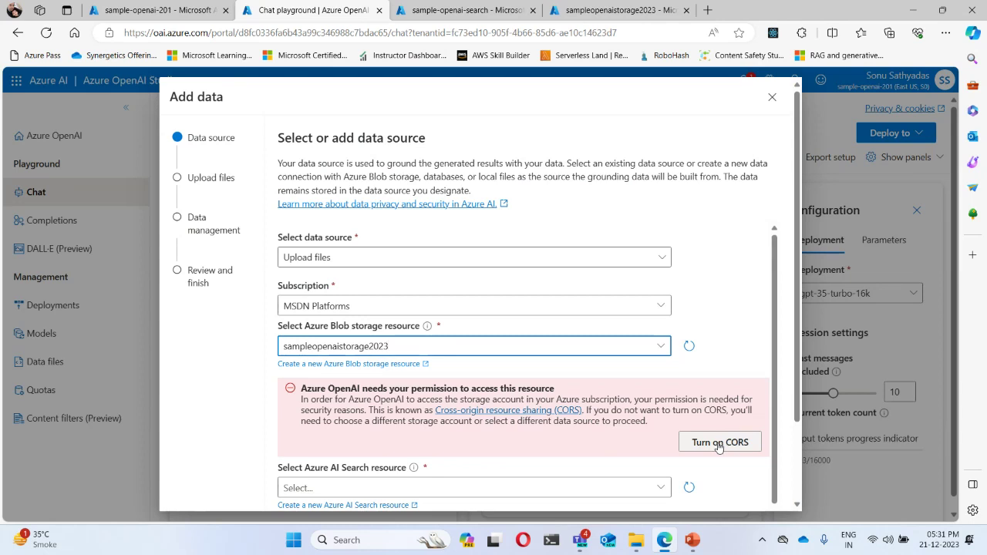
pyautogui.click(720, 442)
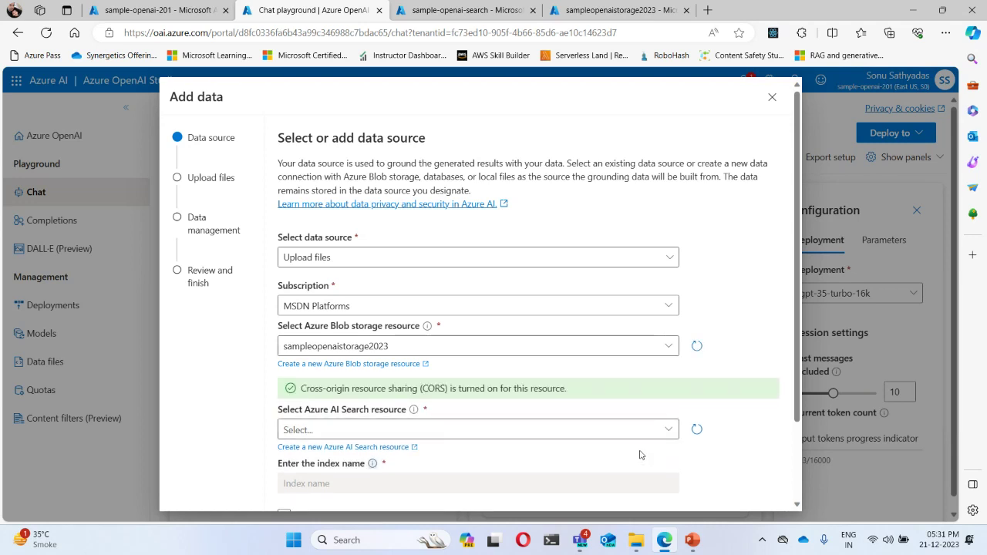
# Refresh the Azure AI Search resource list in the Add data dialog and check it for sample-openai-search.
pyautogui.click(671, 431)
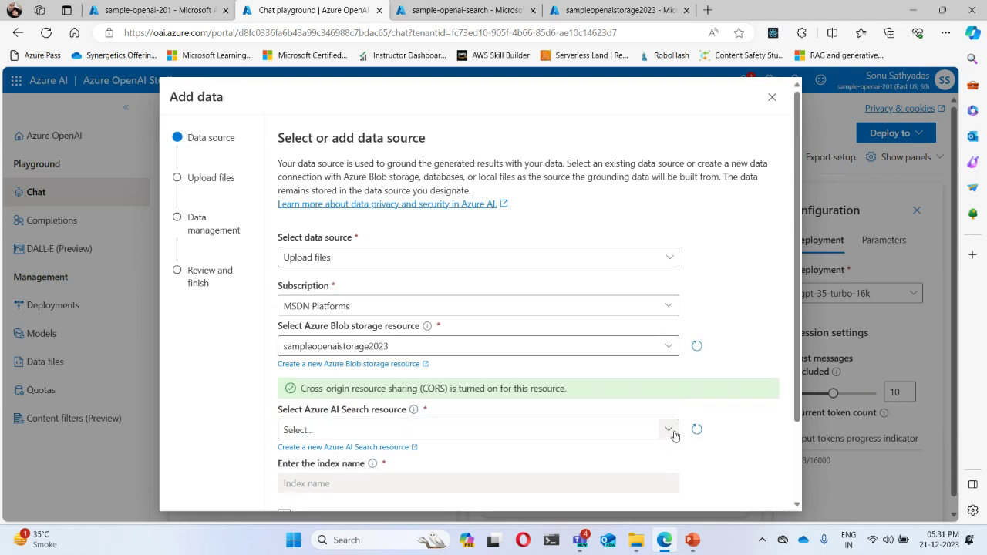
pyautogui.click(697, 430)
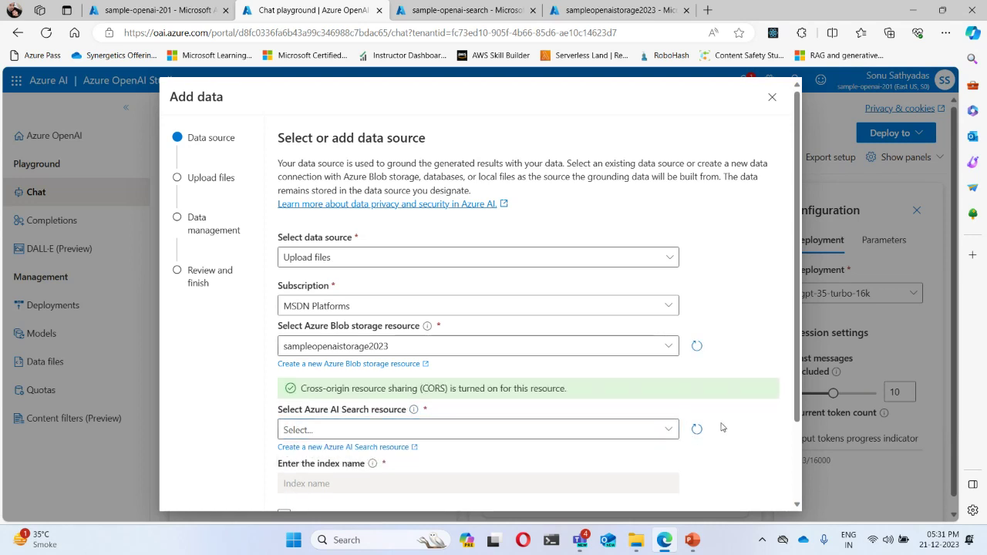
pyautogui.click(700, 432)
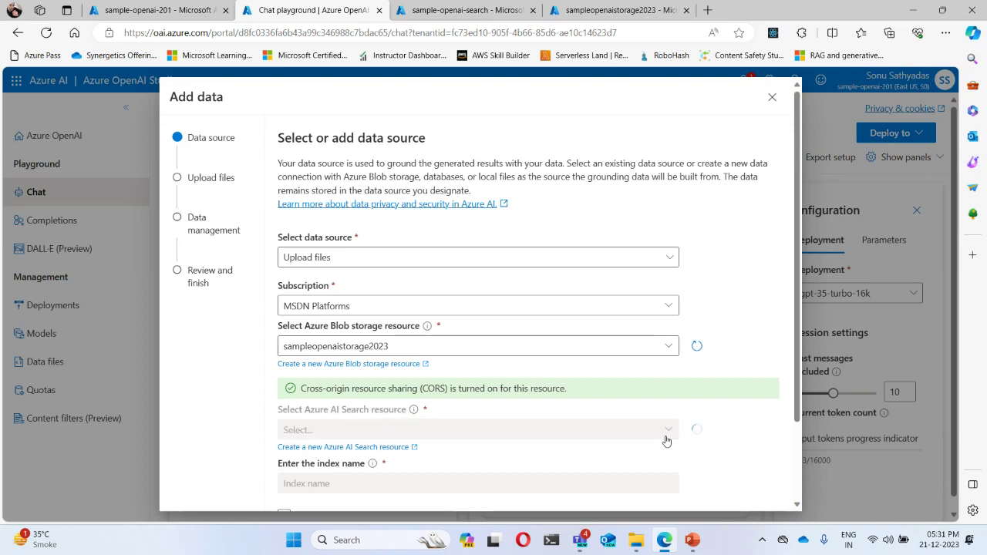
pyautogui.click(667, 433)
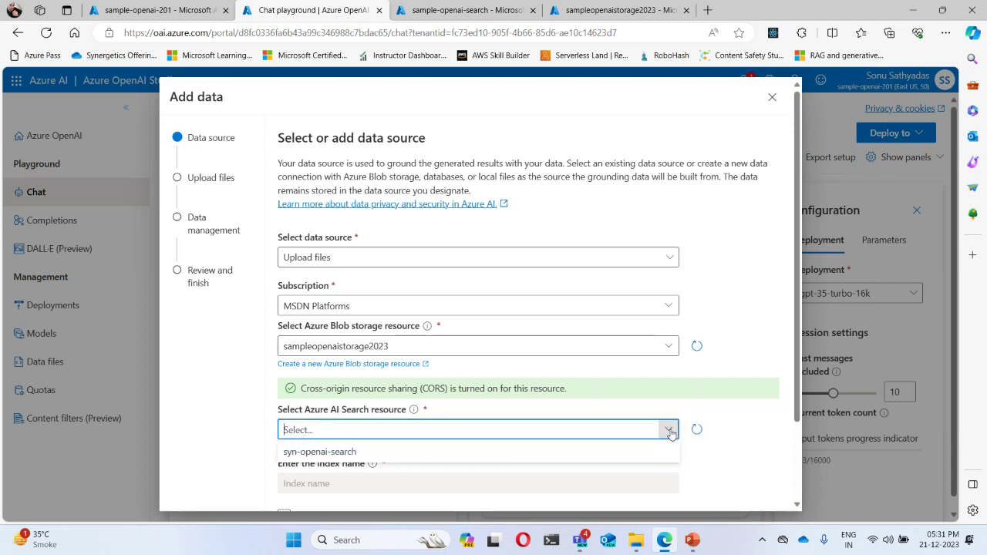
pyautogui.click(670, 433)
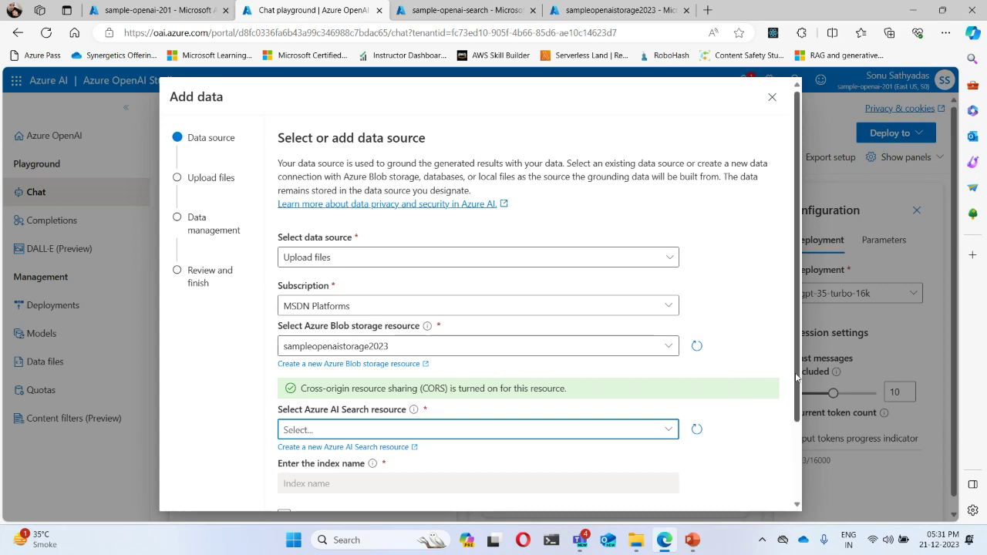
# Refresh the Azure AI Search resource list again and refresh the sample-openai-search service's overview in the Azure portal.
pyautogui.scroll(-1, 798, 406)
pyautogui.scroll(-2, 798, 407)
pyautogui.click(698, 351)
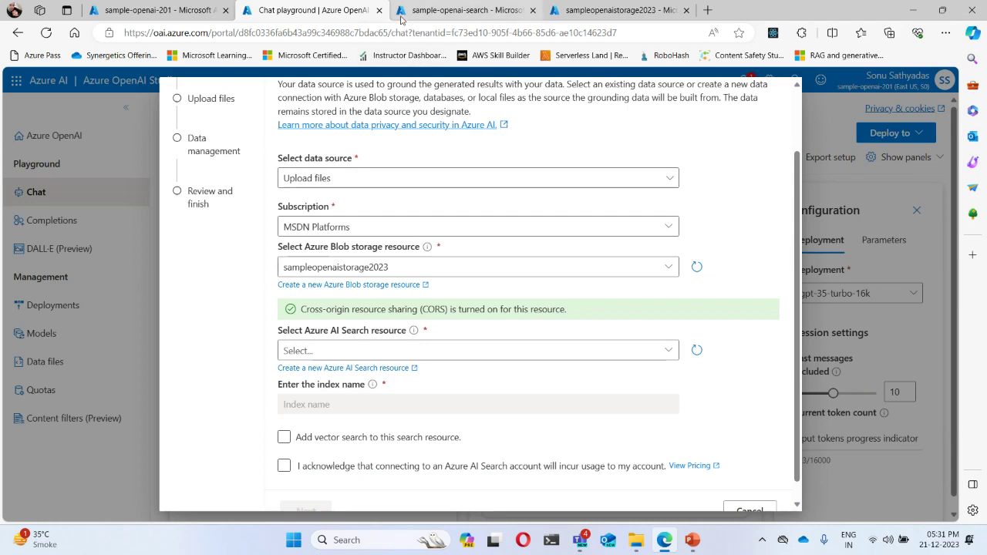
pyautogui.click(401, 20)
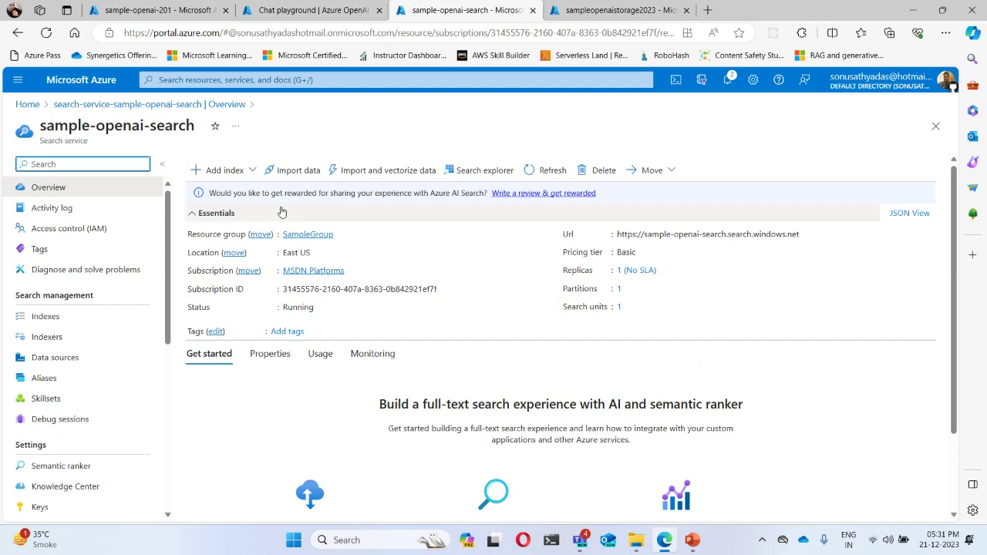
pyautogui.click(529, 170)
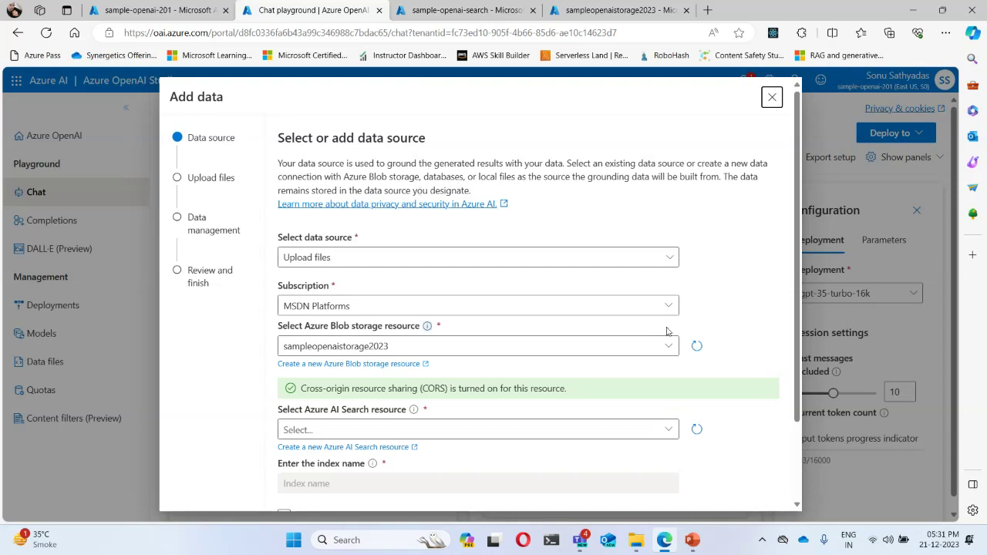
# Refresh the Azure AI Search resource list in the Add data dialog and select sample-openai-search.
pyautogui.scroll(-2, 699, 389)
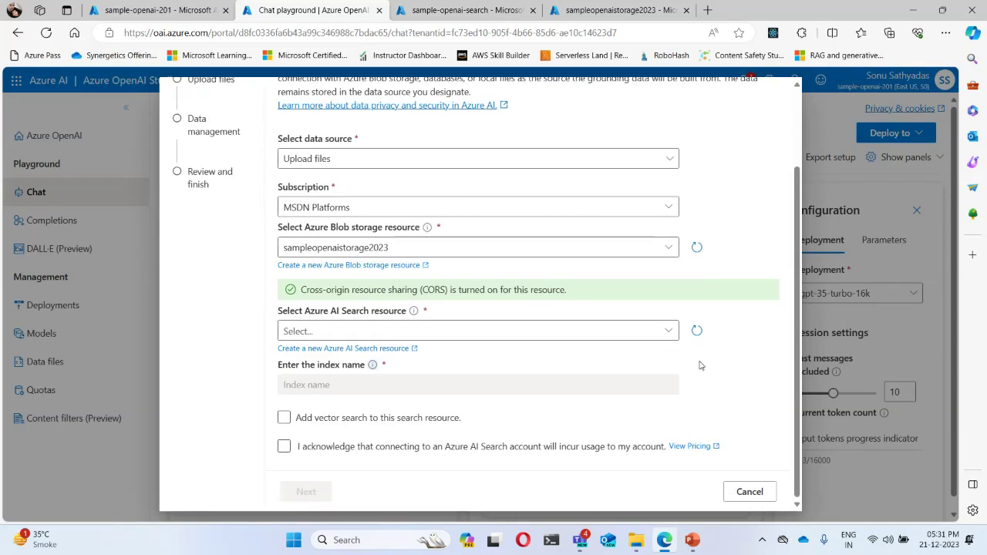
pyautogui.click(696, 331)
pyautogui.click(670, 332)
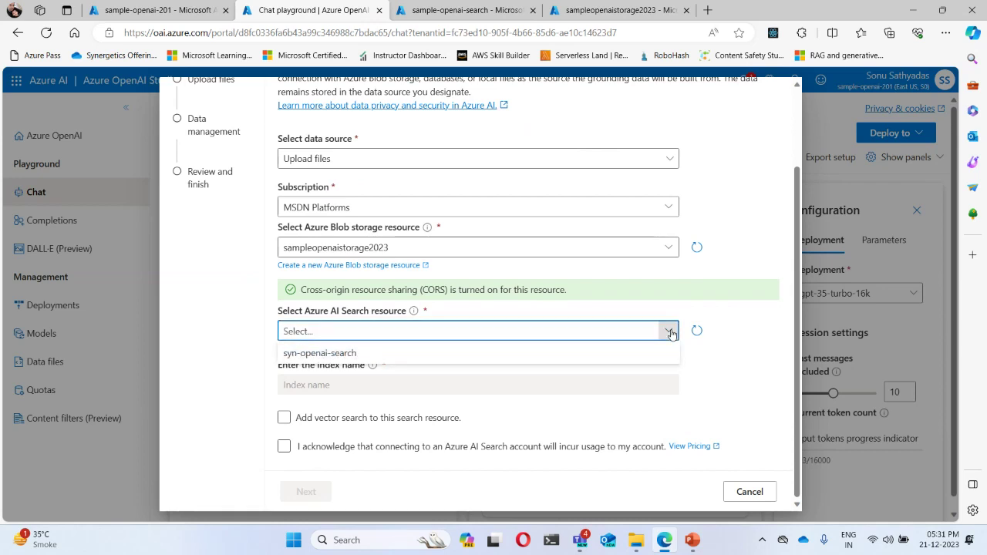
pyautogui.click(696, 330)
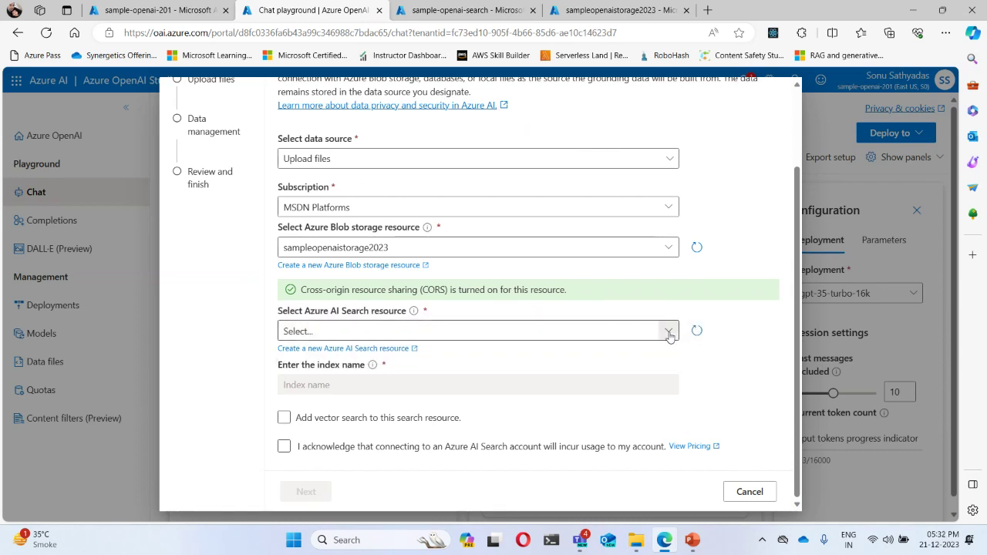
pyautogui.click(668, 333)
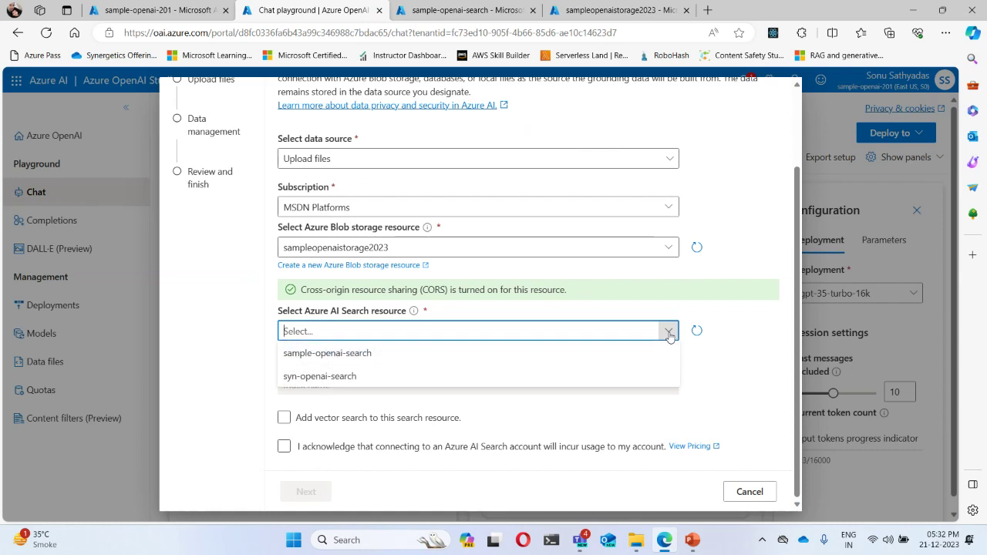
pyautogui.click(332, 356)
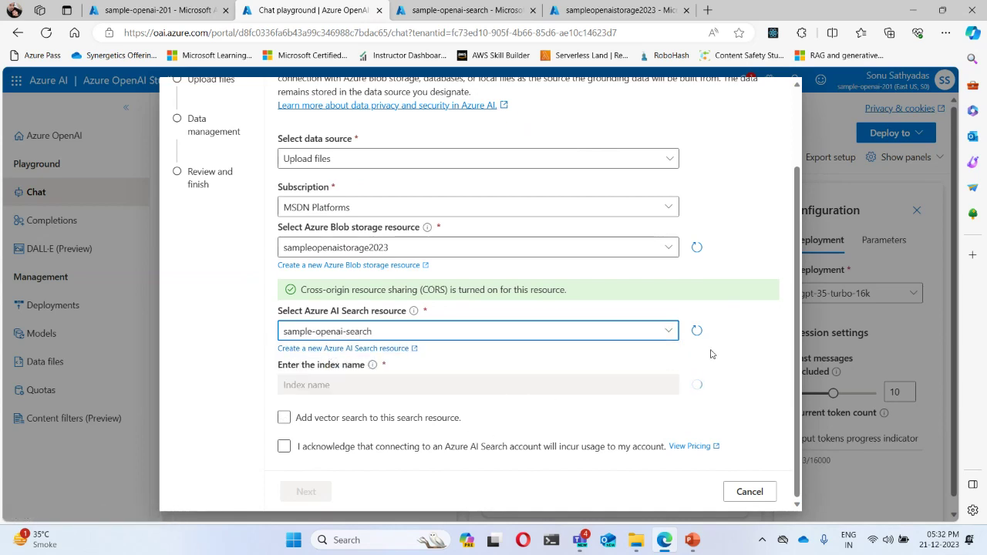
# Name the index margies-hotel-index, acknowledge the Azure AI Search usage charges and continue to the file upload.
pyautogui.click(423, 382)
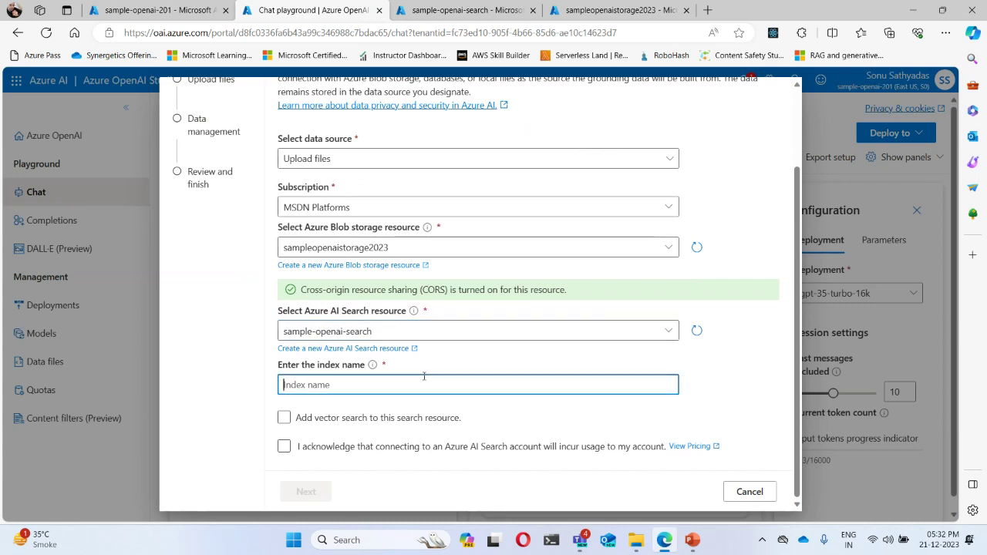
pyautogui.write('margies-hotel-index')
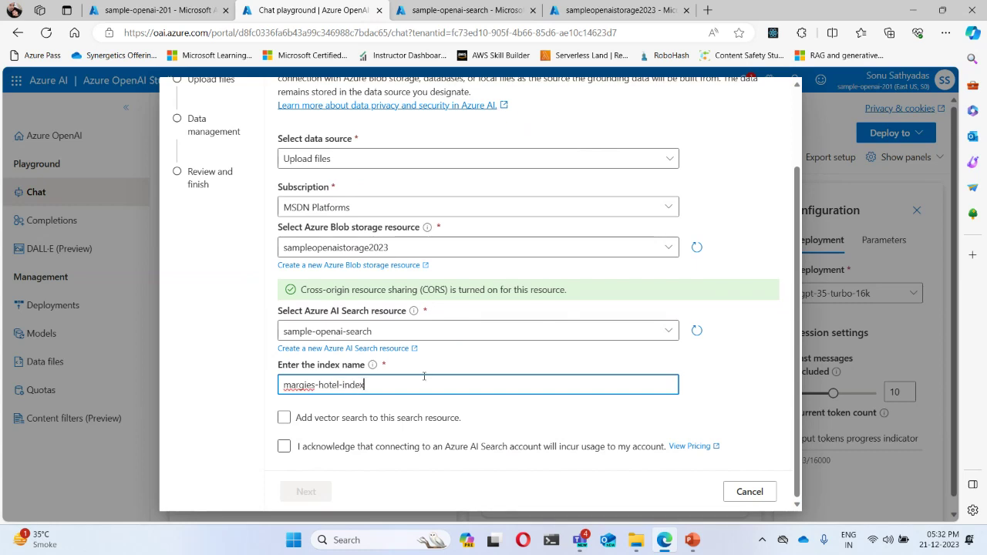
pyautogui.click(286, 447)
pyautogui.click(287, 446)
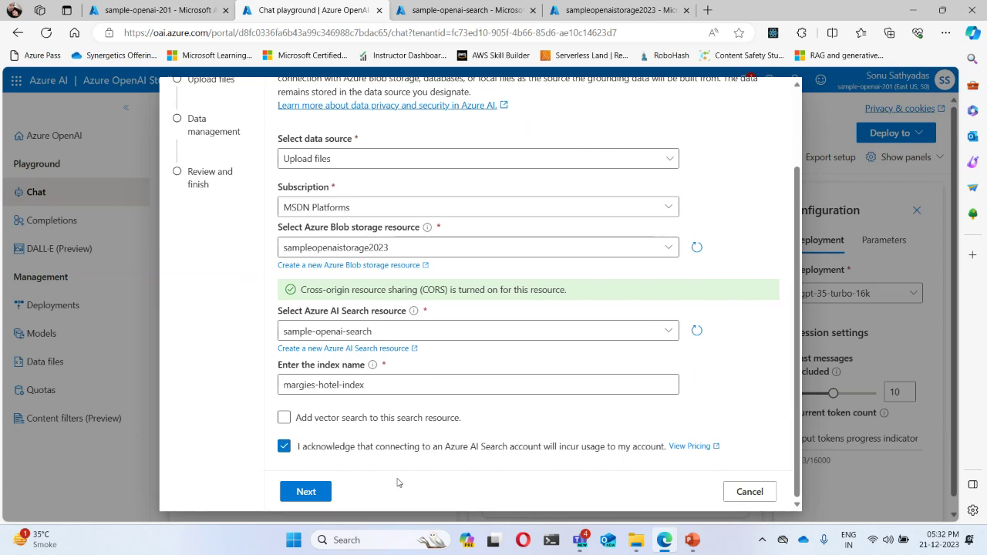
pyautogui.click(312, 494)
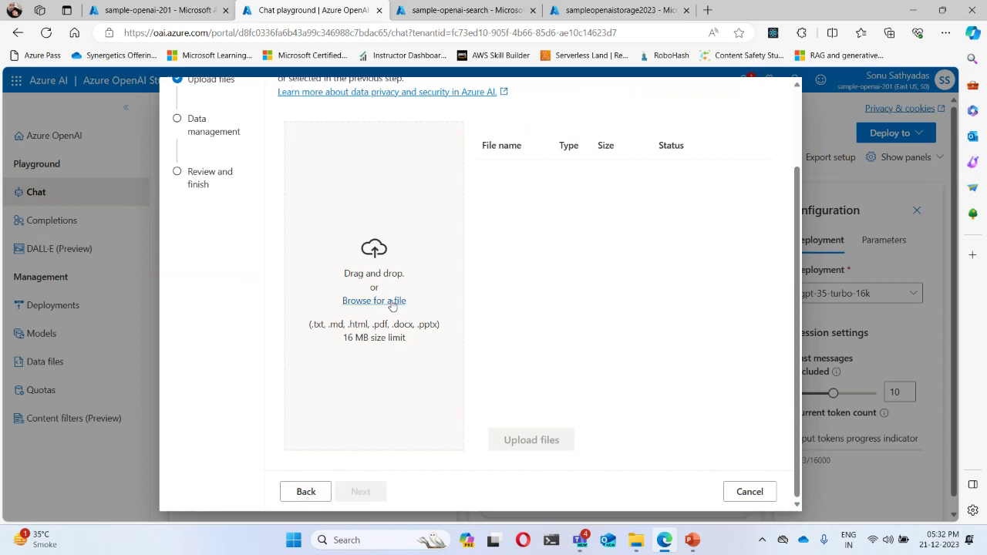
# Upload all six PDFs from the Downloads brochures folder and continue to data management.
pyautogui.doubleClick(380, 323)
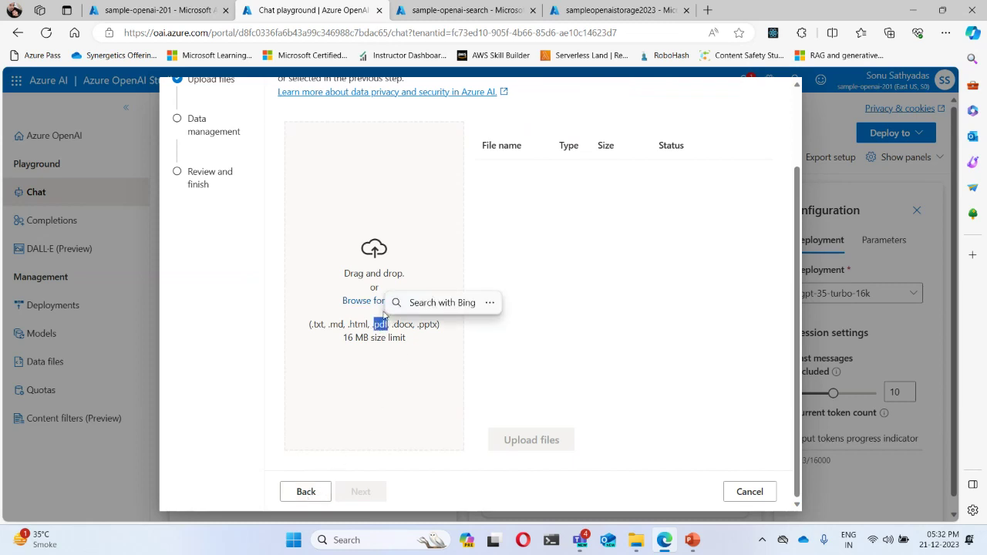
pyautogui.click(369, 300)
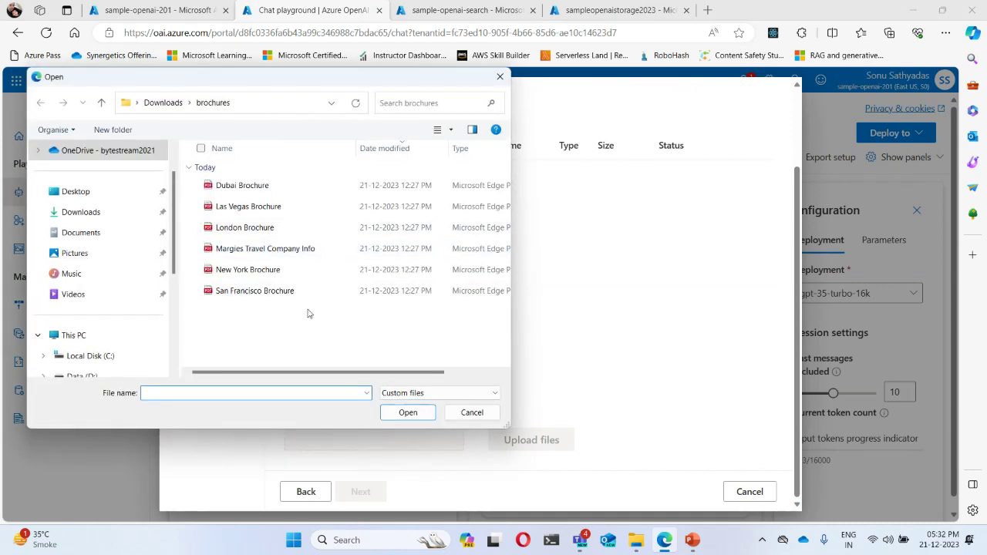
pyautogui.moveTo(308, 316); pyautogui.dragTo(227, 167)
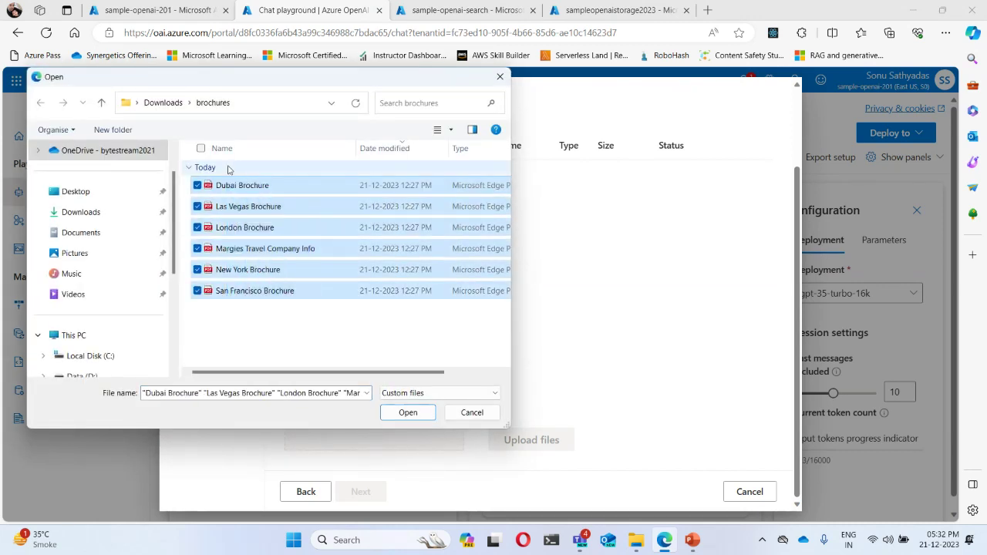
pyautogui.click(407, 413)
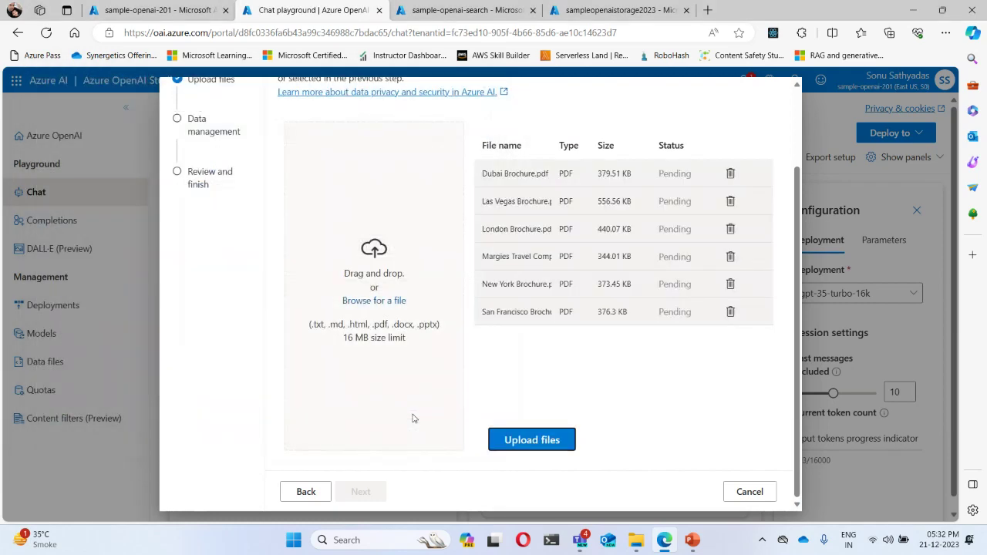
pyautogui.click(537, 440)
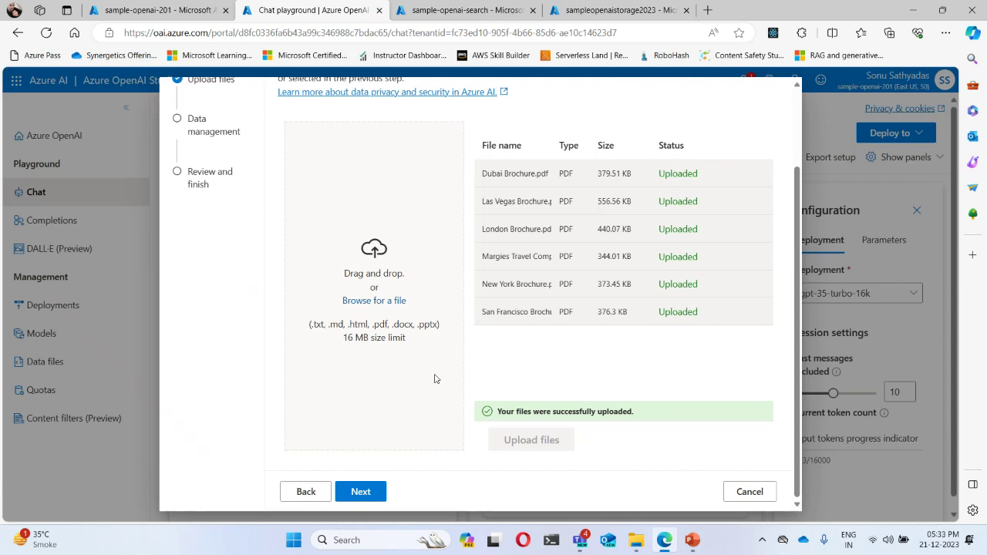
pyautogui.click(360, 491)
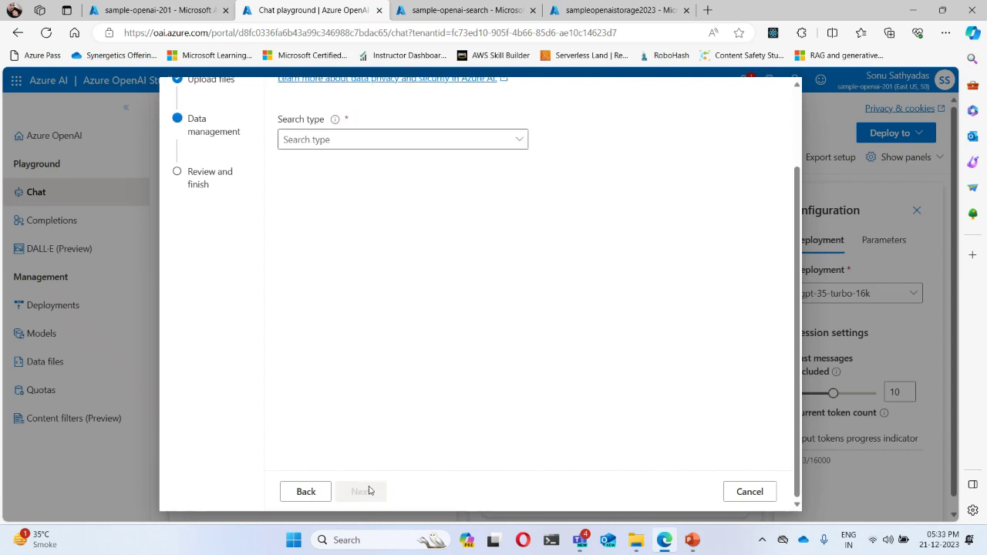
# Set the search type to Keyword, then save the data source from the review page.
pyautogui.click(324, 140)
pyautogui.click(314, 162)
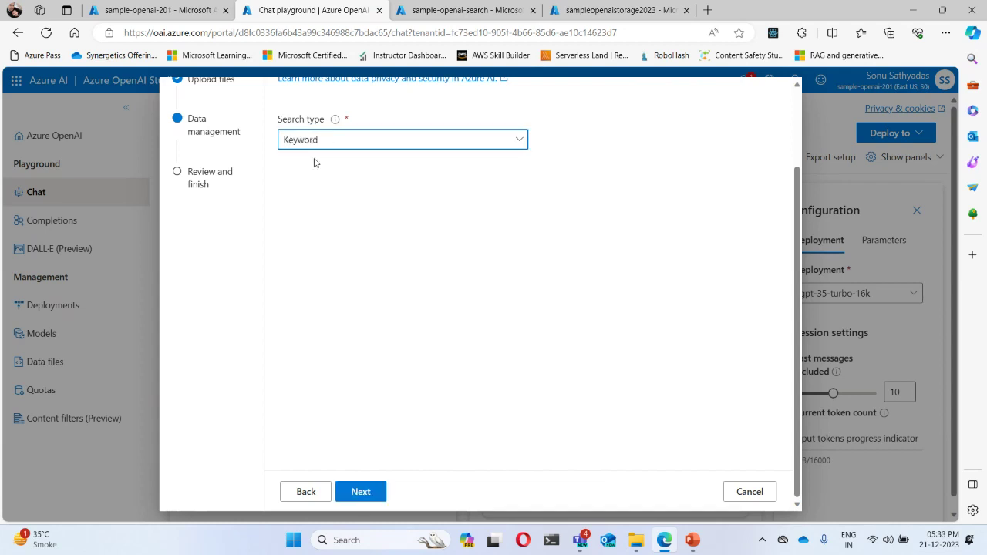
pyautogui.click(372, 492)
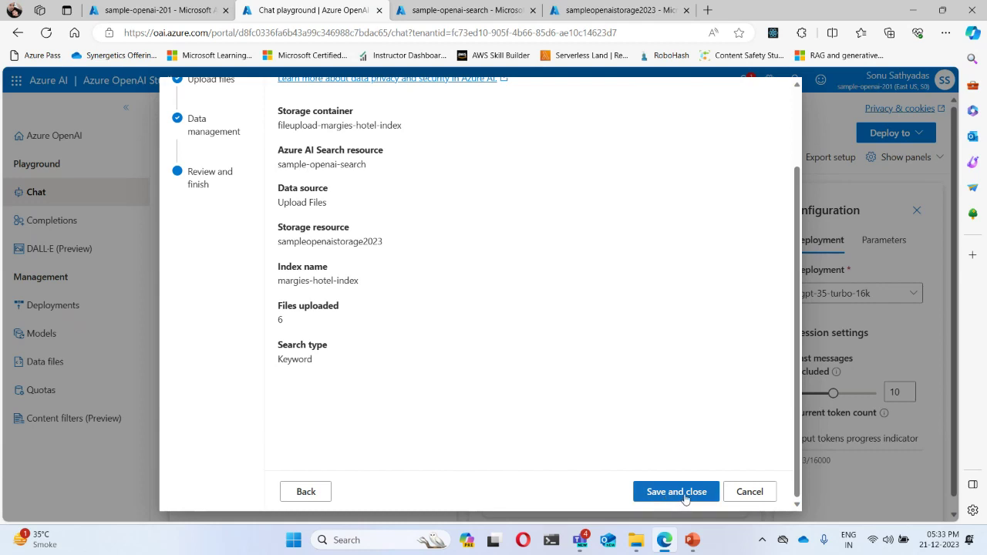
pyautogui.click(676, 492)
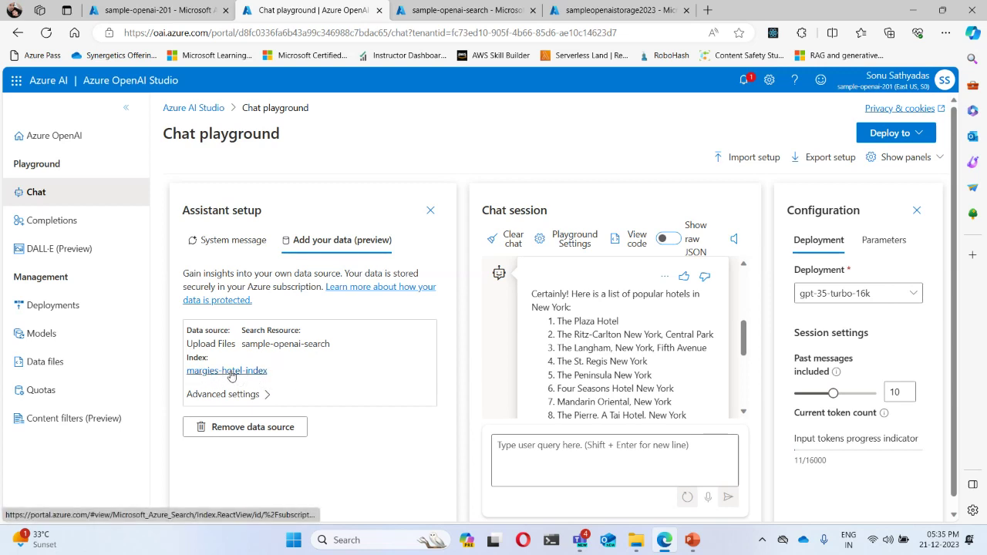
# Examine the data source's advanced settings for limiting responses, strictness and retrieved documents, then collapse them.
pyautogui.click(265, 395)
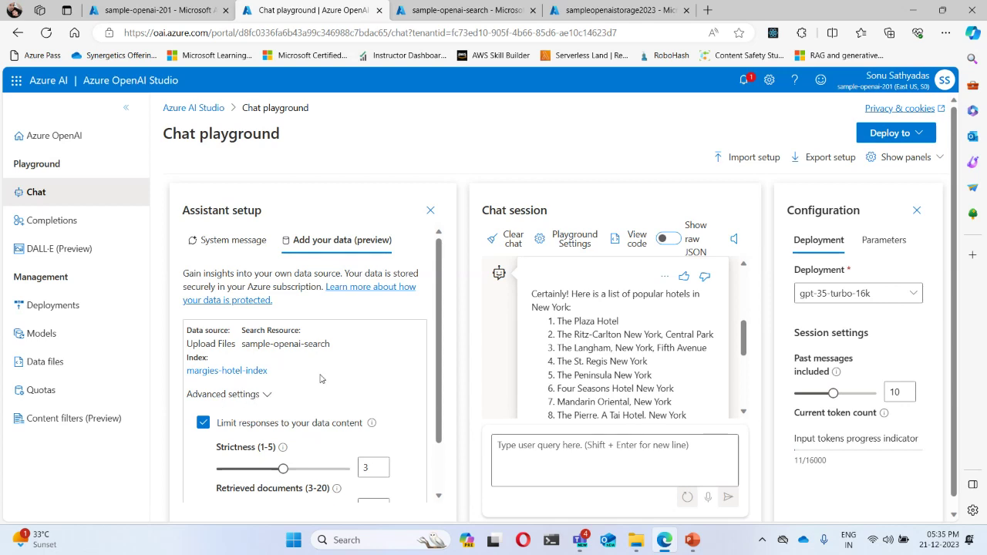
pyautogui.scroll(-2, 321, 378)
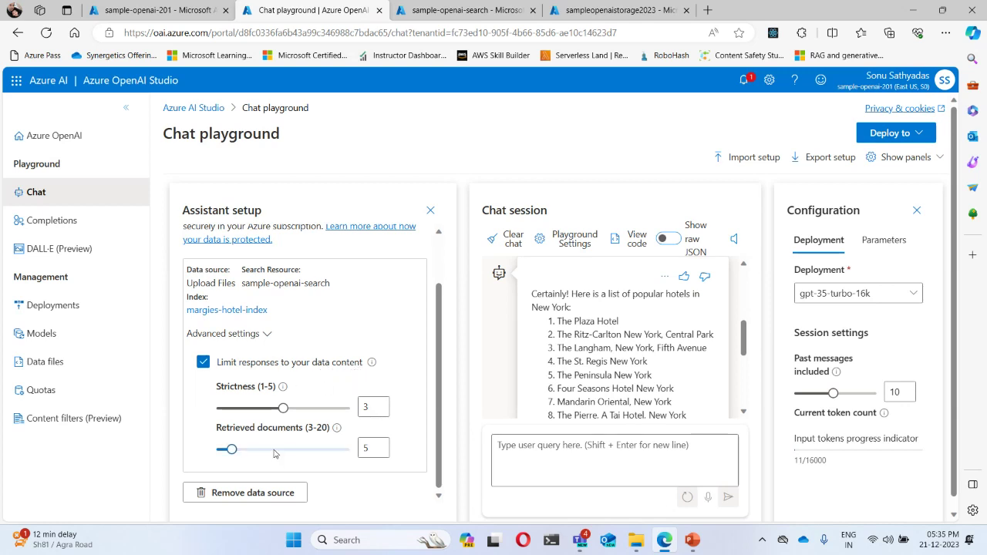
pyautogui.click(265, 334)
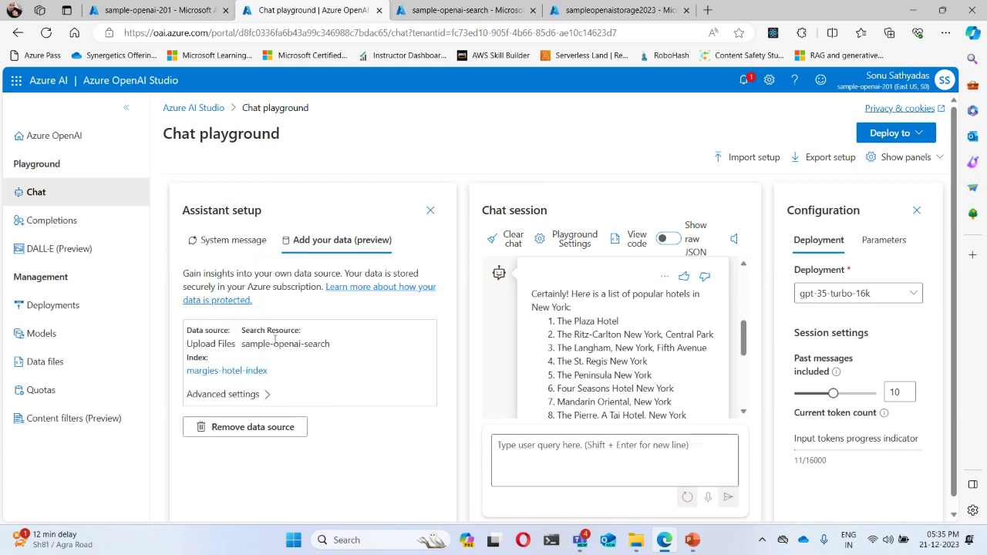
# Copy the first chat question, "Can you help me with the hotels in New York?", and check its earlier answer.
pyautogui.scroll(5, 552, 360)
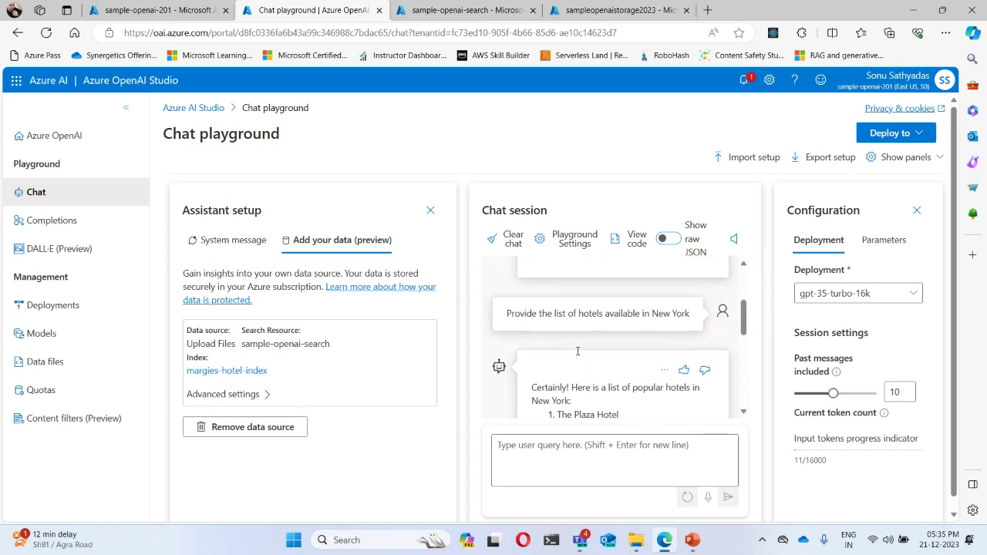
pyautogui.scroll(1, 578, 355)
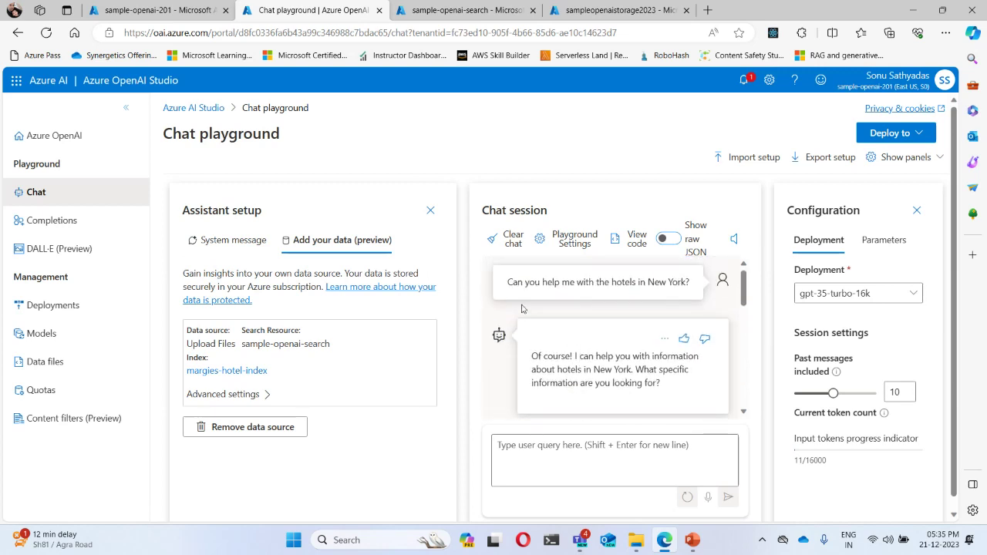
pyautogui.moveTo(519, 282); pyautogui.dragTo(691, 286)
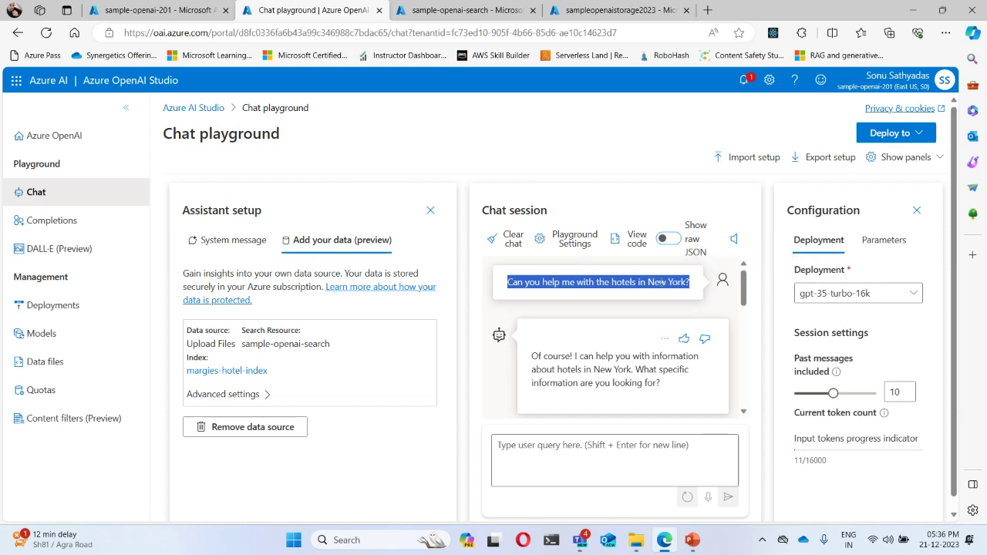
pyautogui.rightClick(621, 283)
pyautogui.click(653, 294)
pyautogui.moveTo(538, 359); pyautogui.dragTo(663, 383)
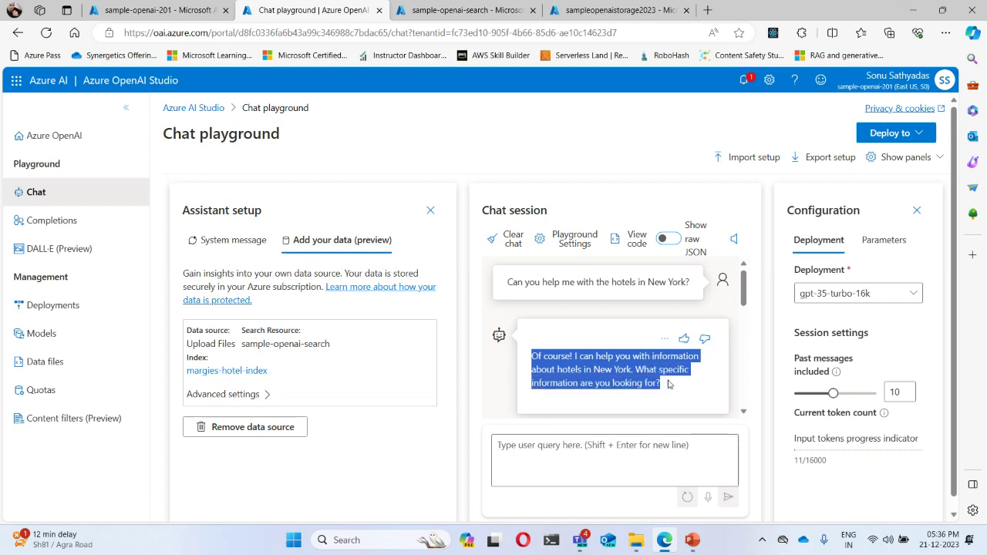
# Clear the chat history and send the copied question "Can you help me with the hotels in New York?" again.
pyautogui.click(513, 240)
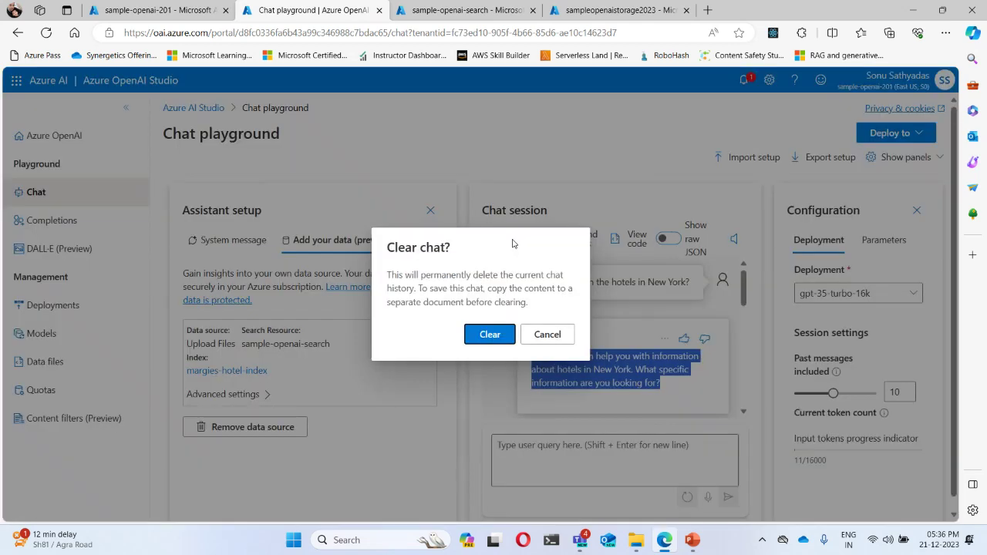
pyautogui.click(490, 334)
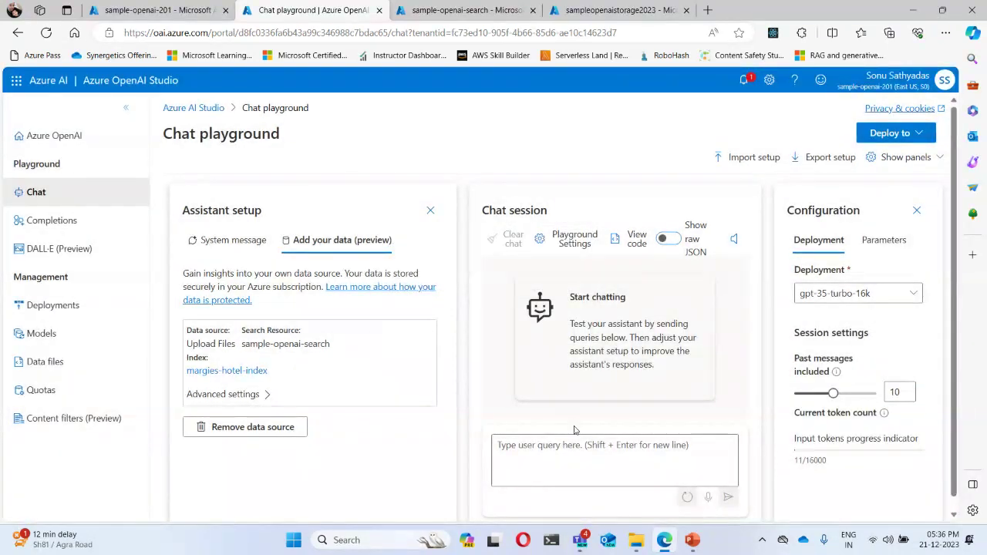
pyautogui.rightClick(560, 445)
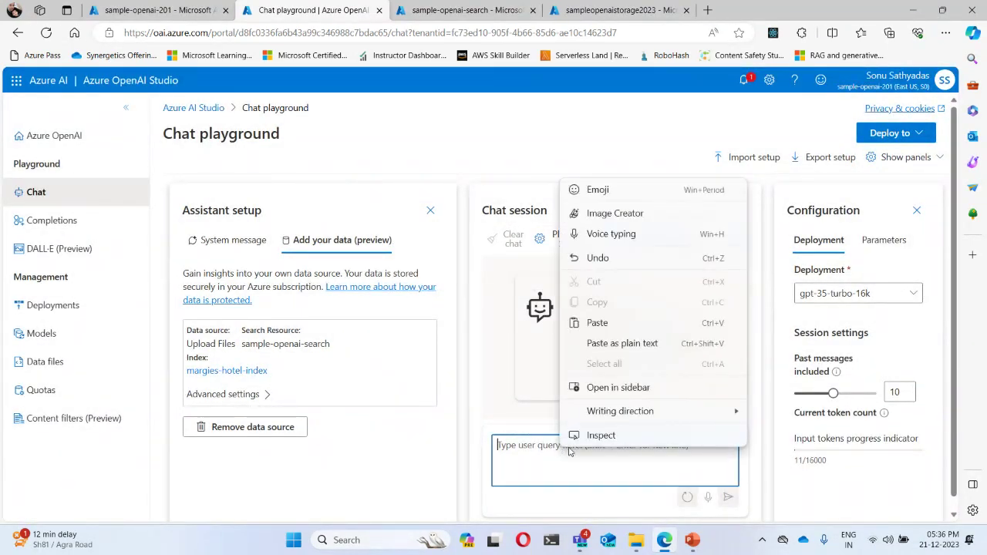
pyautogui.click(597, 323)
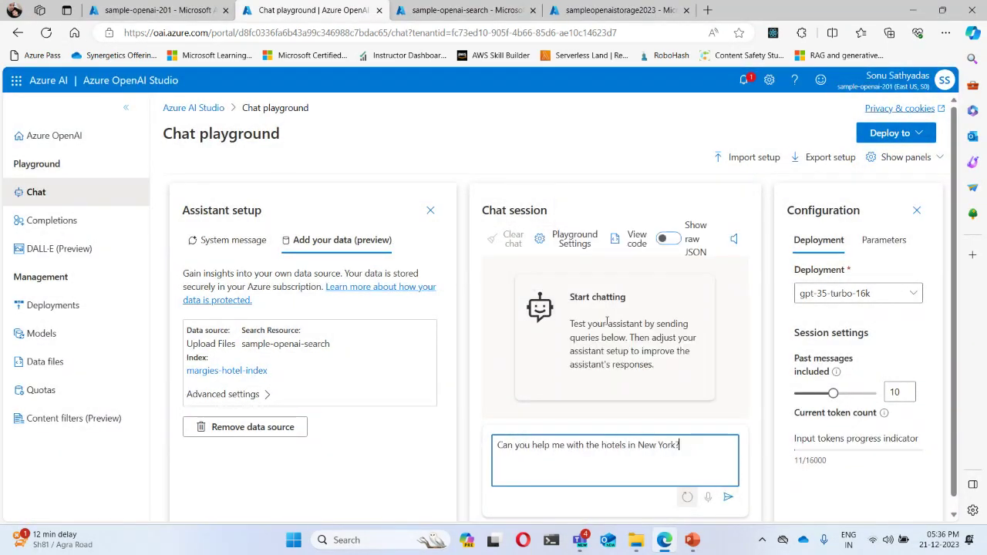
pyautogui.click(727, 496)
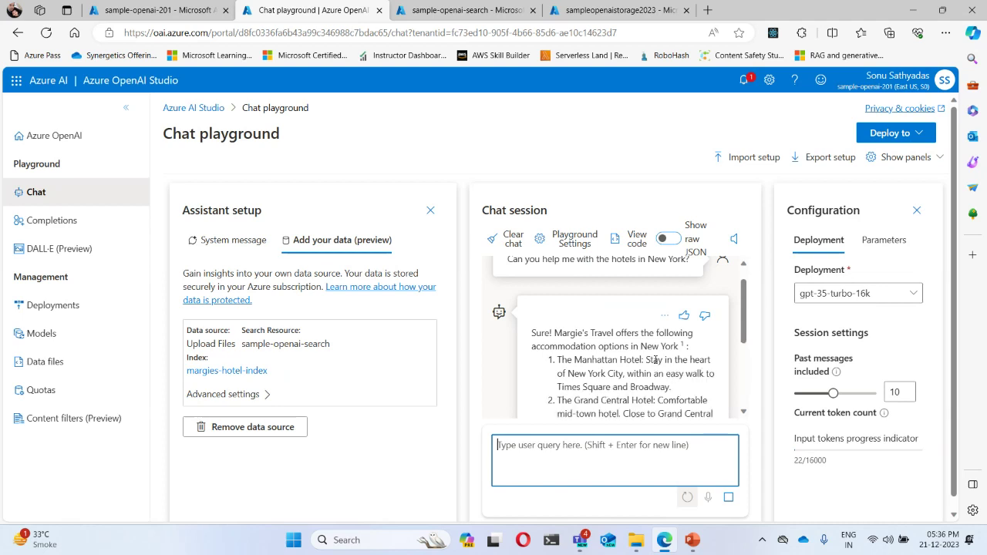
# Check the opening of the assistant's new answer for a reference to the company in the uploaded brochures.
pyautogui.scroll(4, 628, 350)
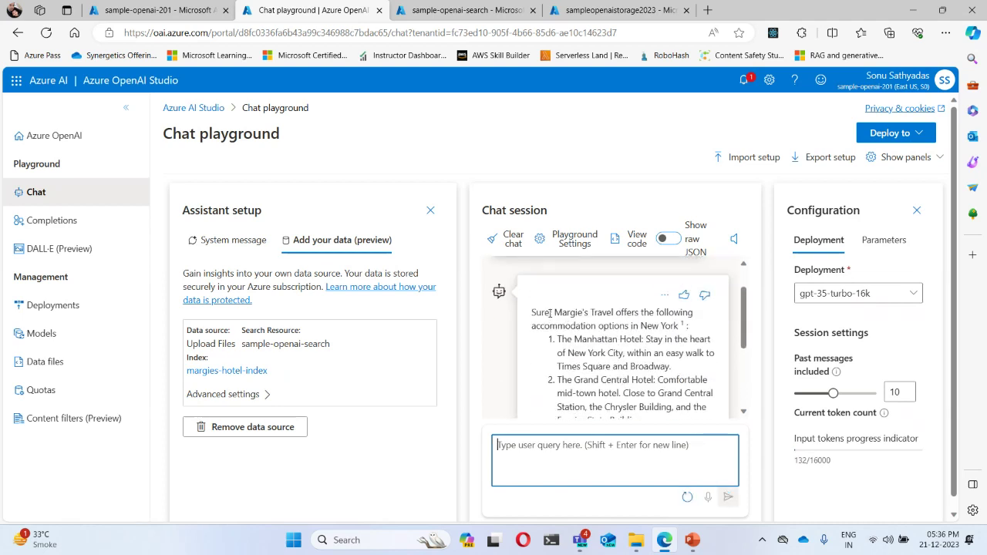
pyautogui.moveTo(555, 312); pyautogui.dragTo(639, 313)
pyautogui.click(575, 320)
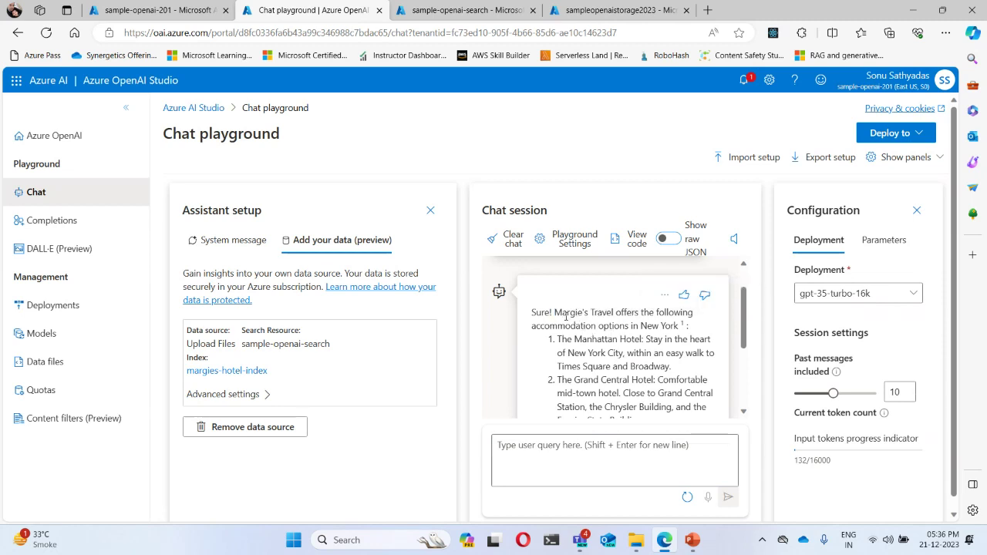
# Open the local New York Brochure PDF and compare its New York Hotels introduction with the opening of the assistant's answer.
pyautogui.moveTo(555, 312); pyautogui.dragTo(684, 325)
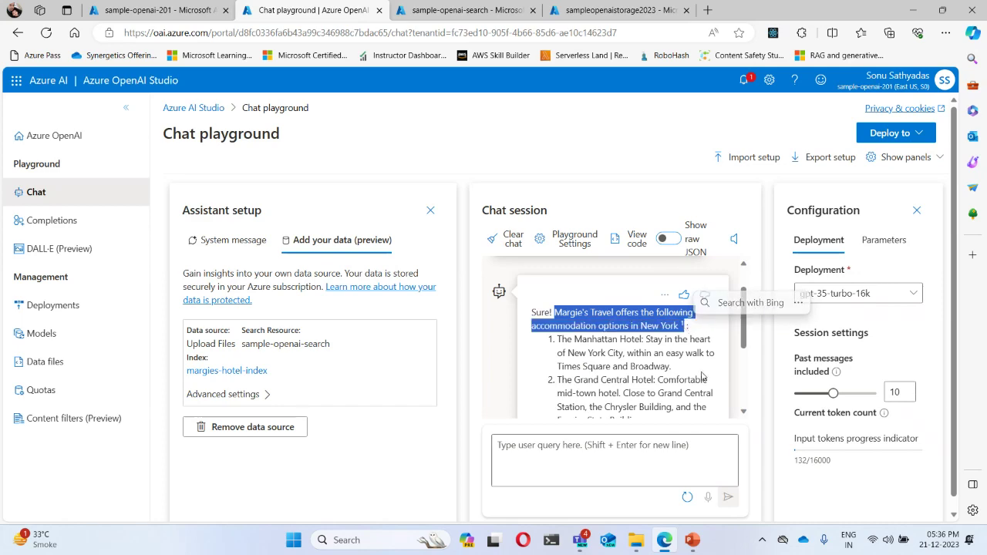
pyautogui.click(643, 542)
pyautogui.doubleClick(212, 224)
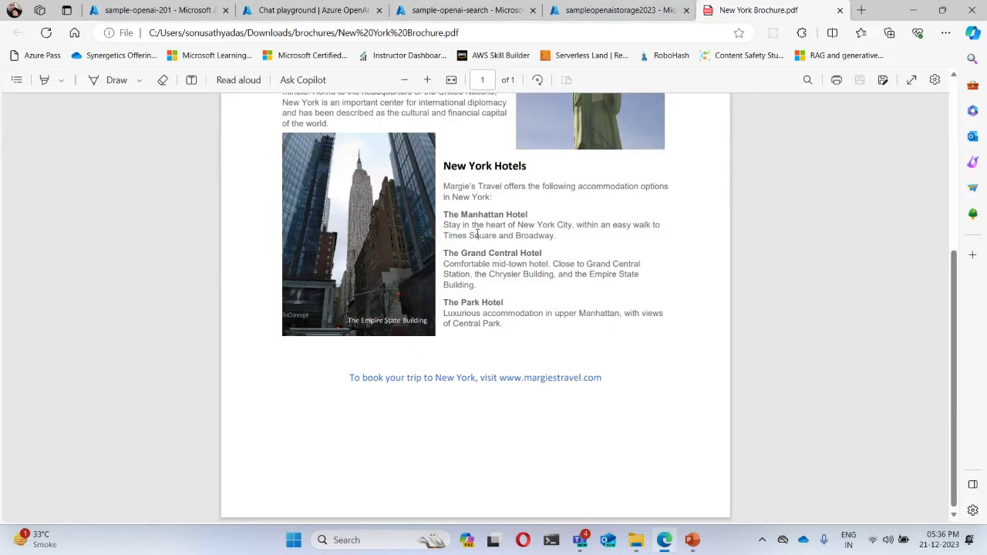
pyautogui.moveTo(445, 189); pyautogui.dragTo(560, 189)
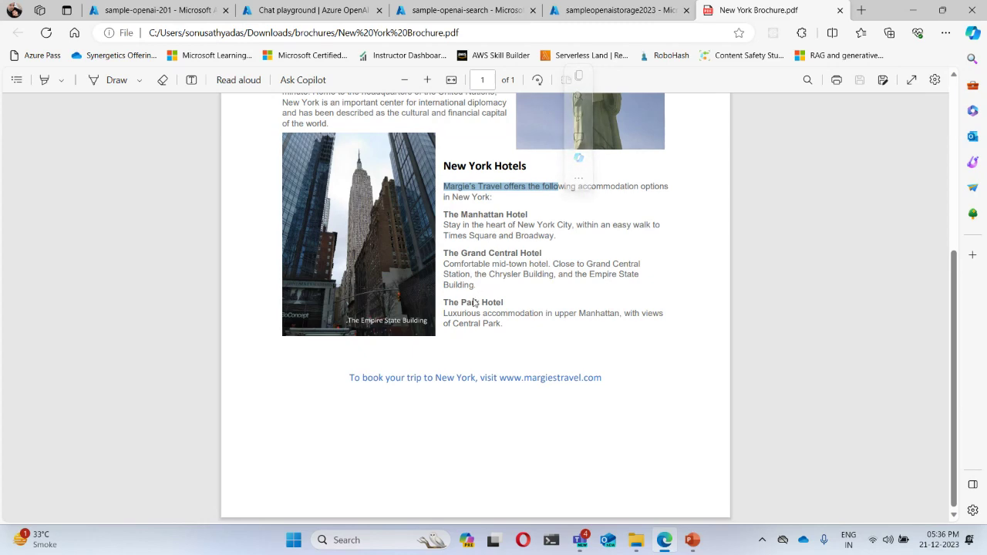
pyautogui.click(917, 17)
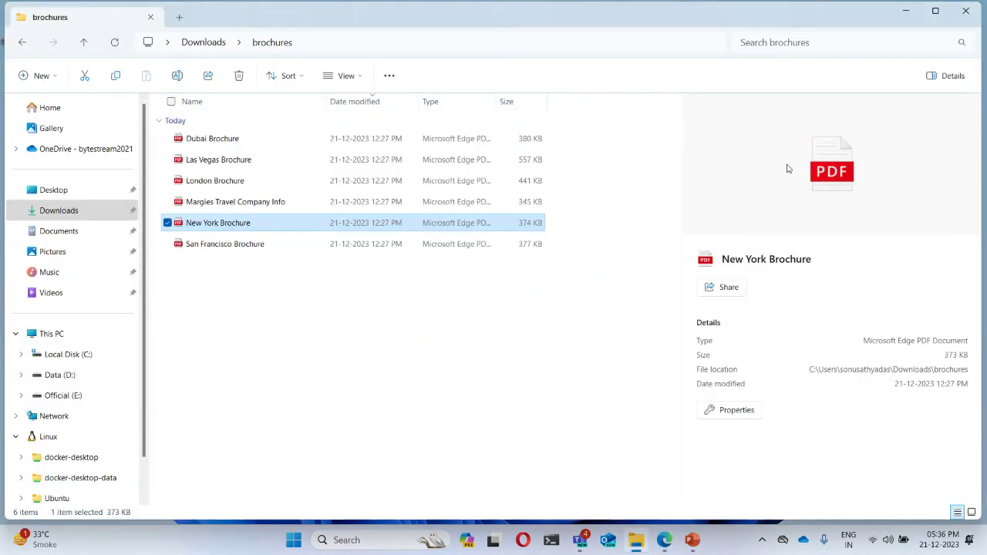
pyautogui.click(913, 14)
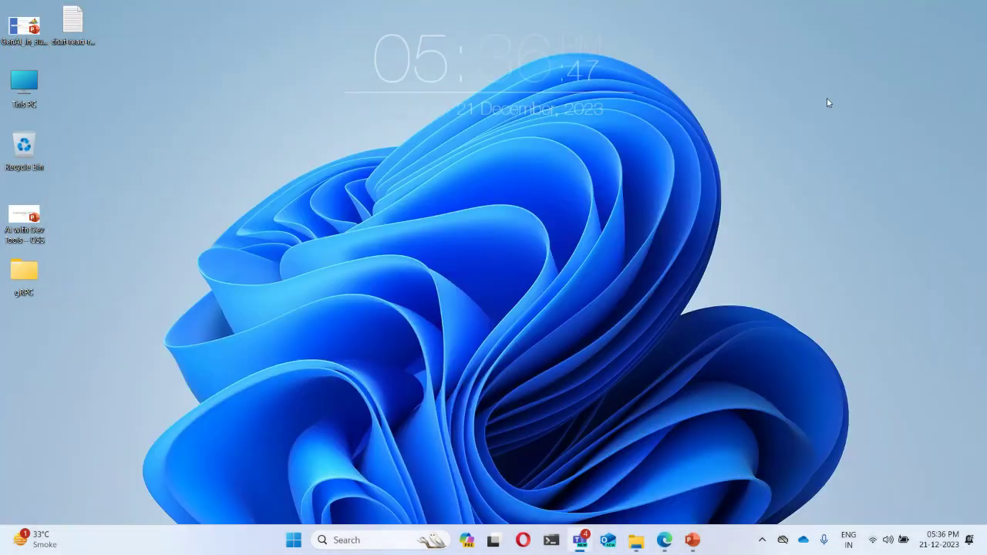
# Return to the Chat playground and check the answer's listed hotels and booking link against the New York brochure.
pyautogui.click(664, 540)
pyautogui.click(324, 16)
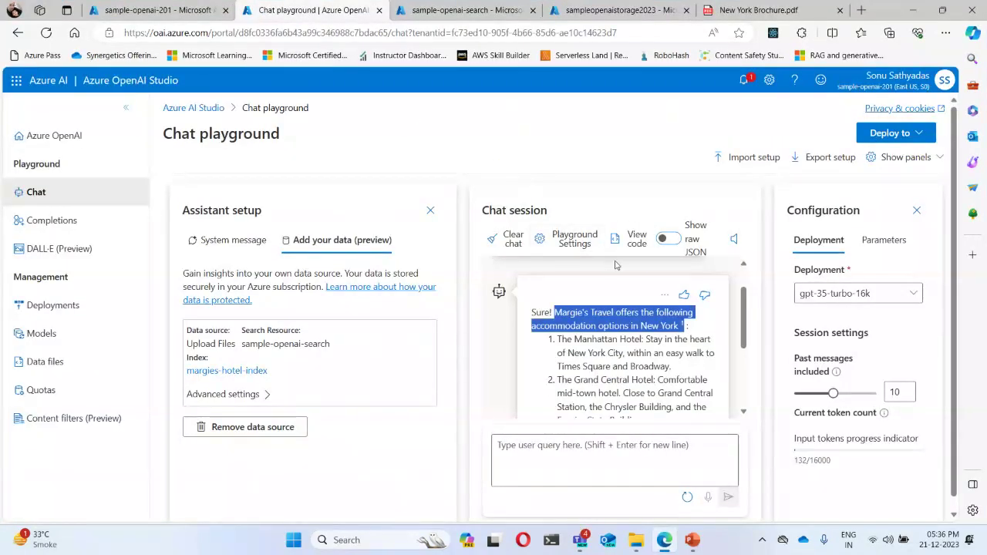
pyautogui.scroll(-2, 584, 350)
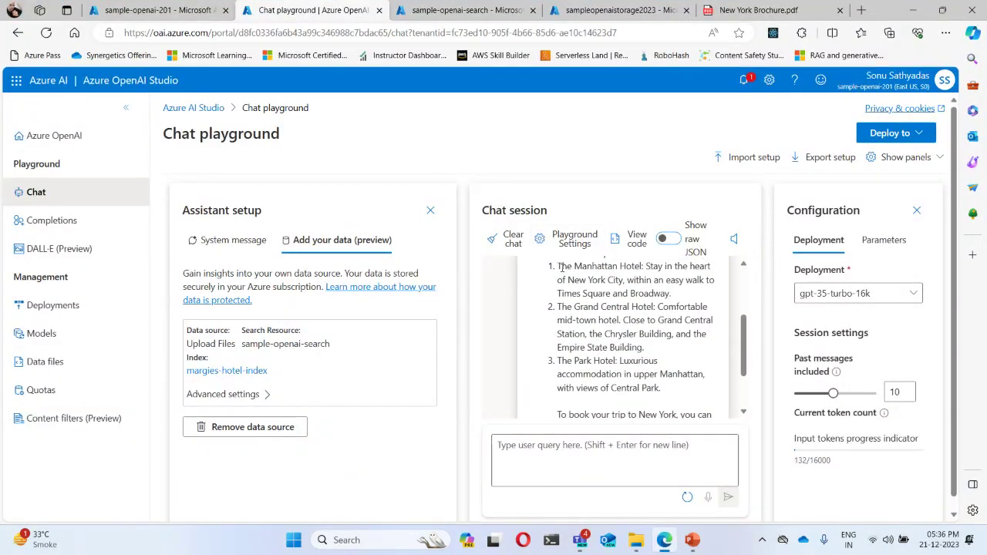
pyautogui.moveTo(558, 266); pyautogui.dragTo(642, 267)
pyautogui.moveTo(560, 307); pyautogui.dragTo(643, 307)
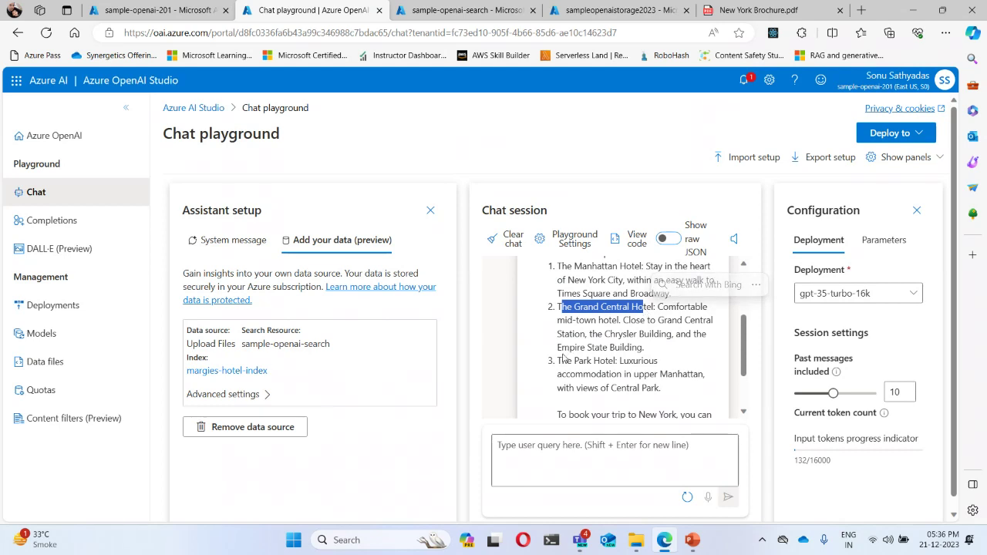
pyautogui.moveTo(558, 360); pyautogui.dragTo(633, 361)
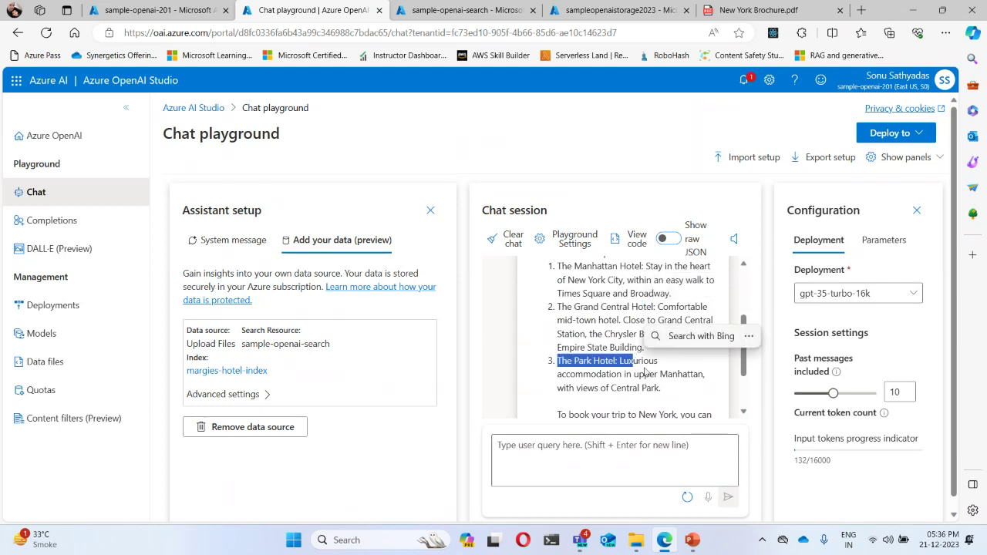
pyautogui.click(592, 329)
pyautogui.scroll(-2, 591, 329)
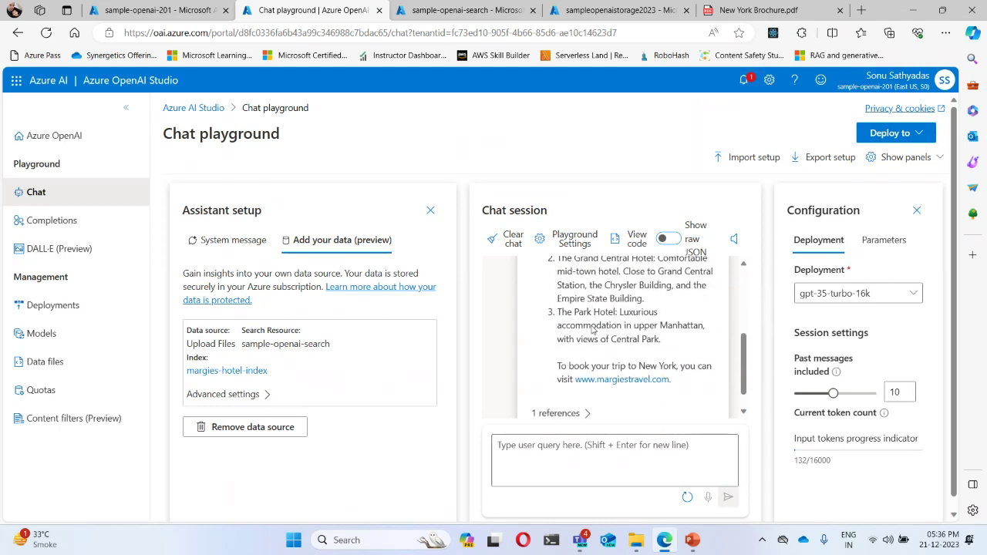
pyautogui.scroll(-1, 604, 355)
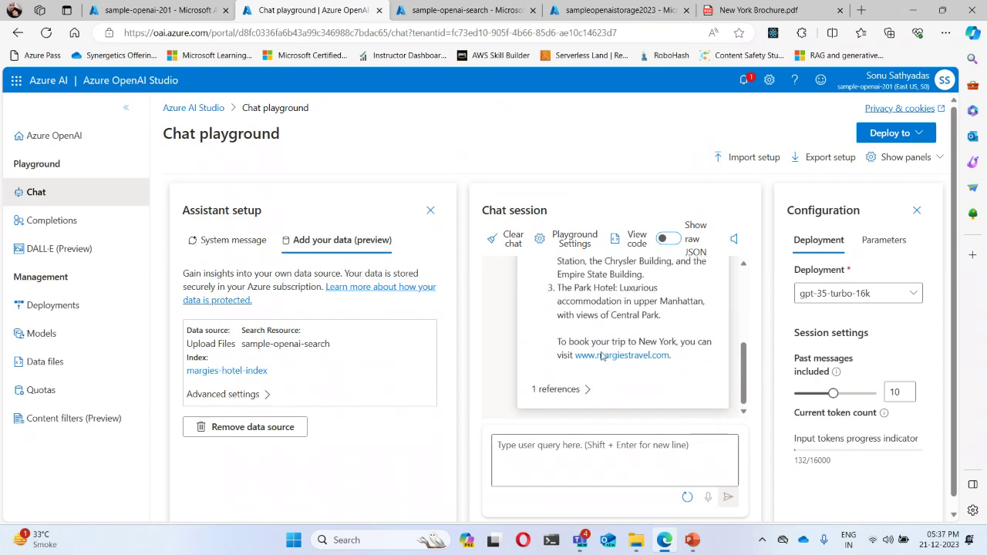
# Expand the answer's references, examine the cited text of New York Brochure.pdf - Part 1 through its hotel entries, and close the citation.
pyautogui.click(574, 389)
pyautogui.scroll(-1, 567, 389)
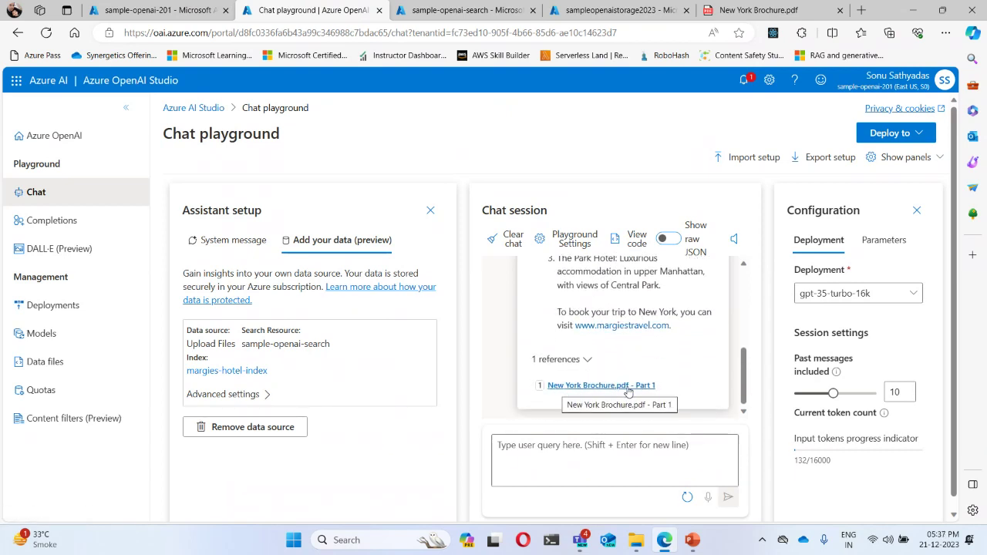
pyautogui.click(578, 388)
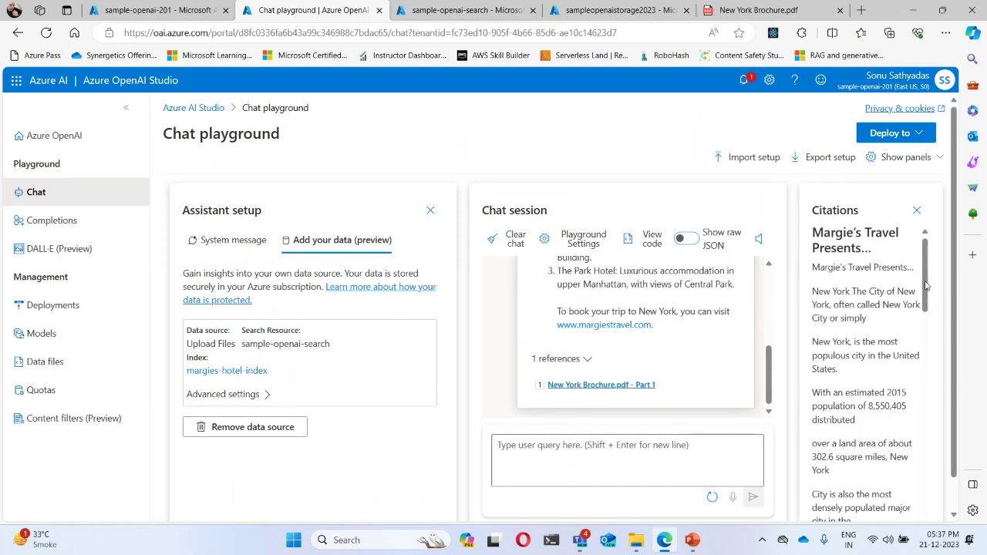
pyautogui.moveTo(927, 286); pyautogui.dragTo(939, 512)
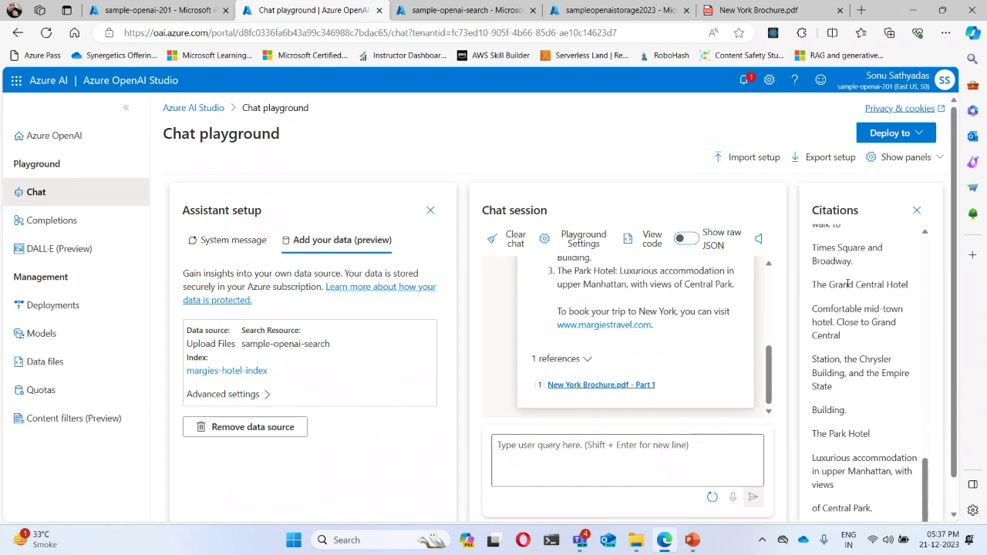
pyautogui.click(916, 211)
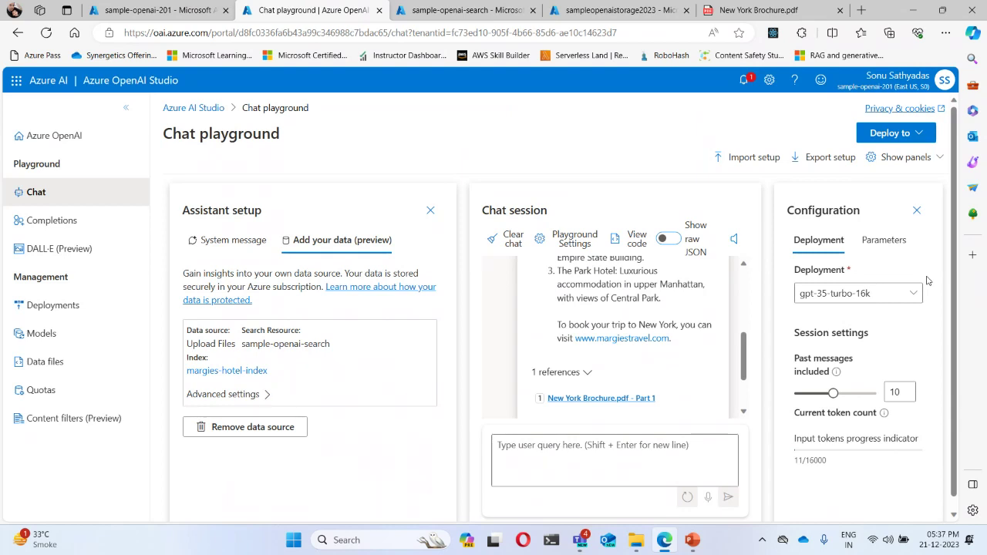
# Review the whole New York hotels exchange again, from the question down to the answer's brochure reference.
pyautogui.scroll(3, 702, 317)
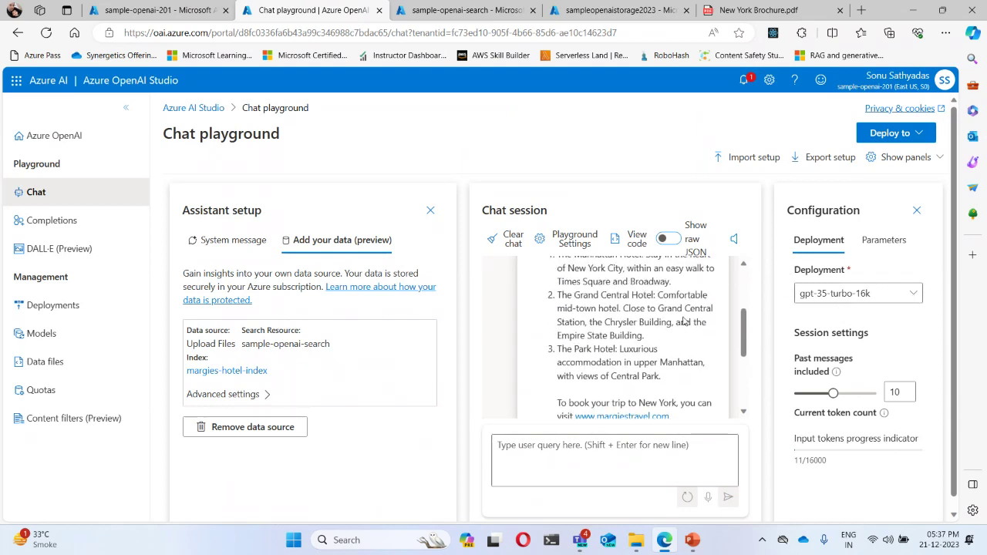
pyautogui.scroll(2, 676, 328)
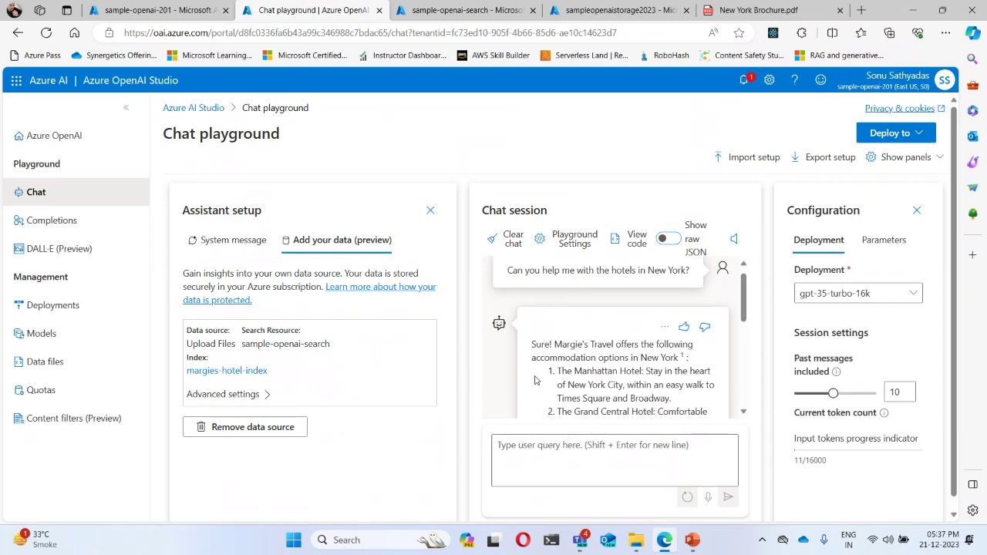
pyautogui.scroll(-2, 559, 361)
pyautogui.scroll(-5, 560, 360)
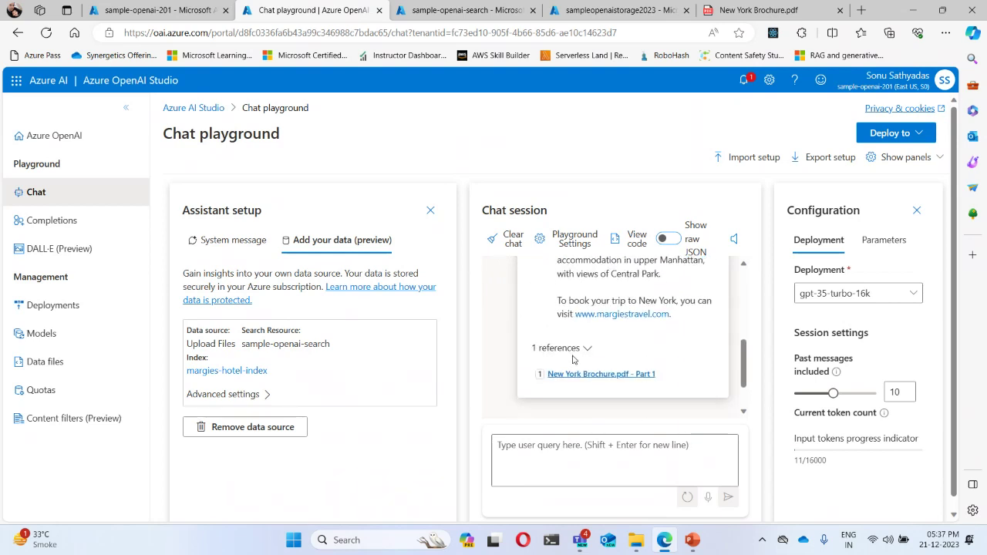
pyautogui.scroll(-1, 572, 357)
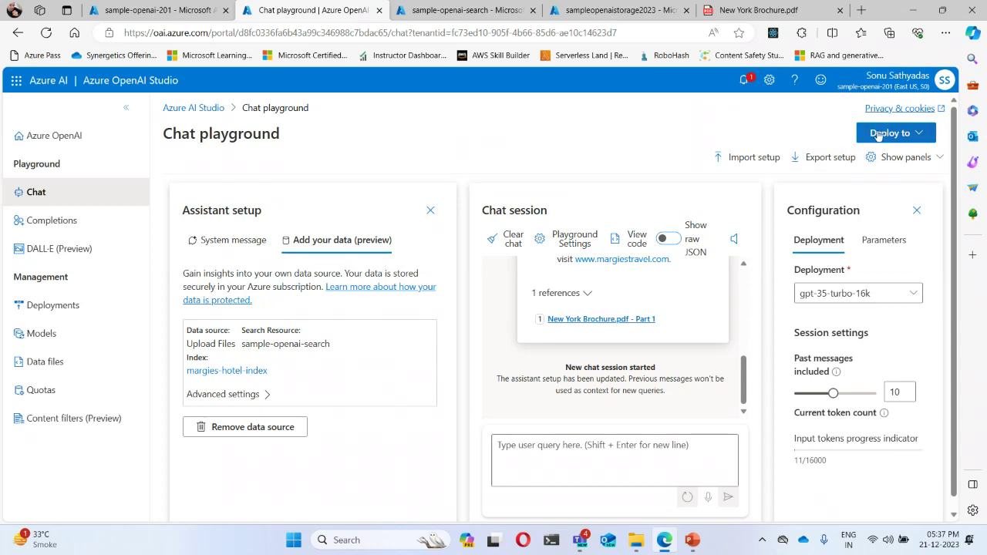
# Minimize the browser and switch to the GenAI_in_Business_Applications presentation in PowerPoint.
pyautogui.click(913, 15)
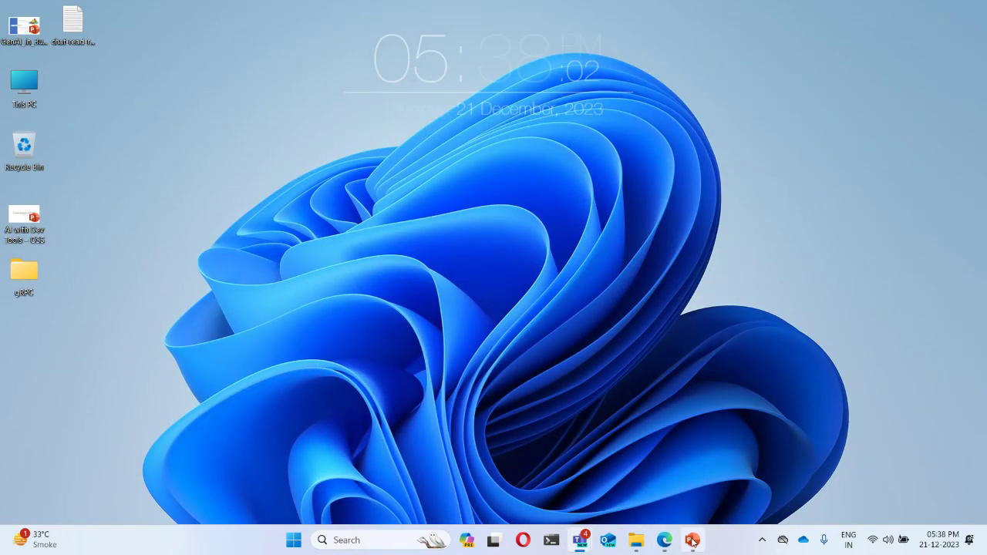
pyautogui.moveTo(691, 540)
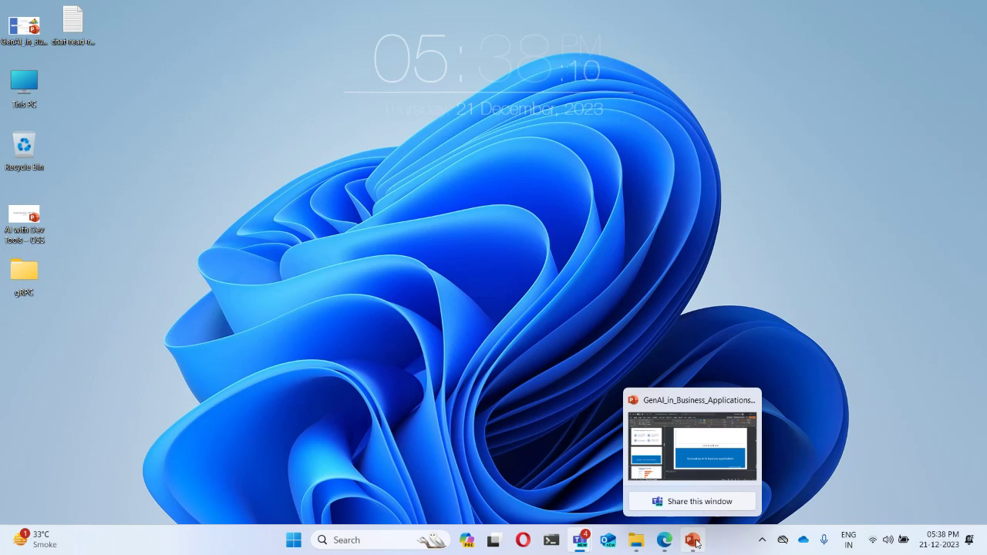
pyautogui.click(695, 544)
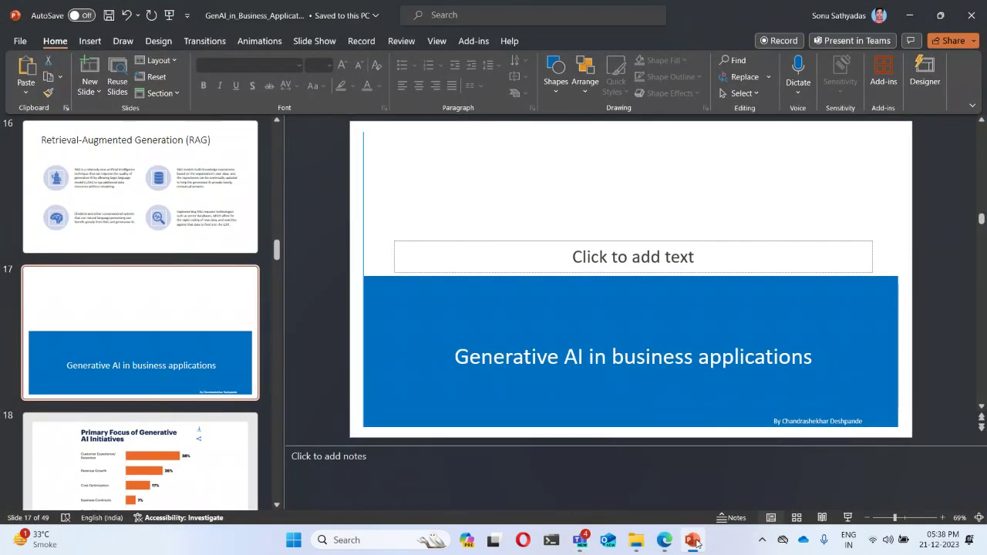